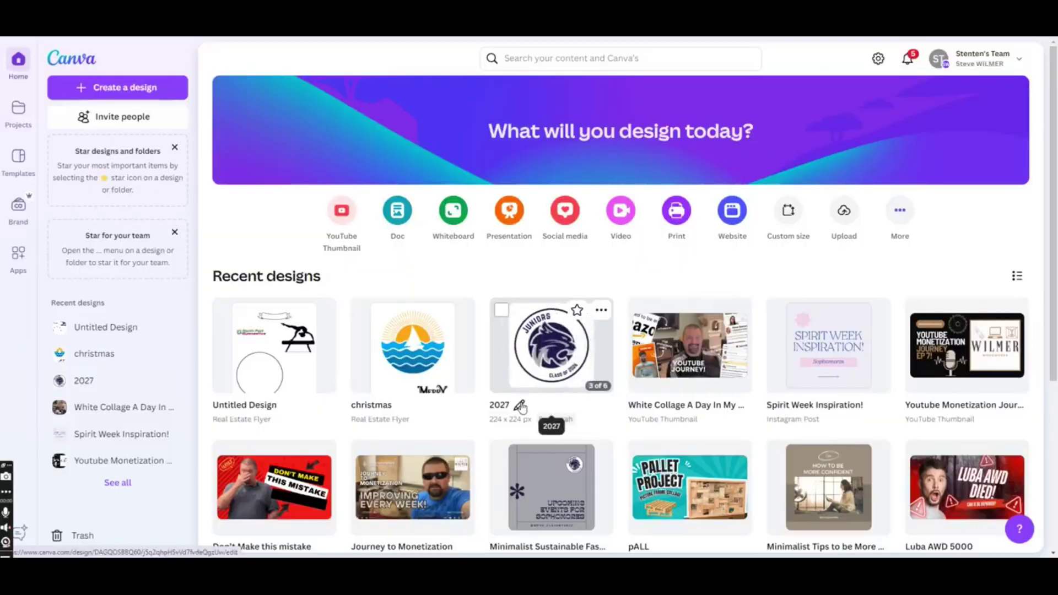
Start a blank design and search Elements graphics for 'santa silhouette'.
left_click(113, 89)
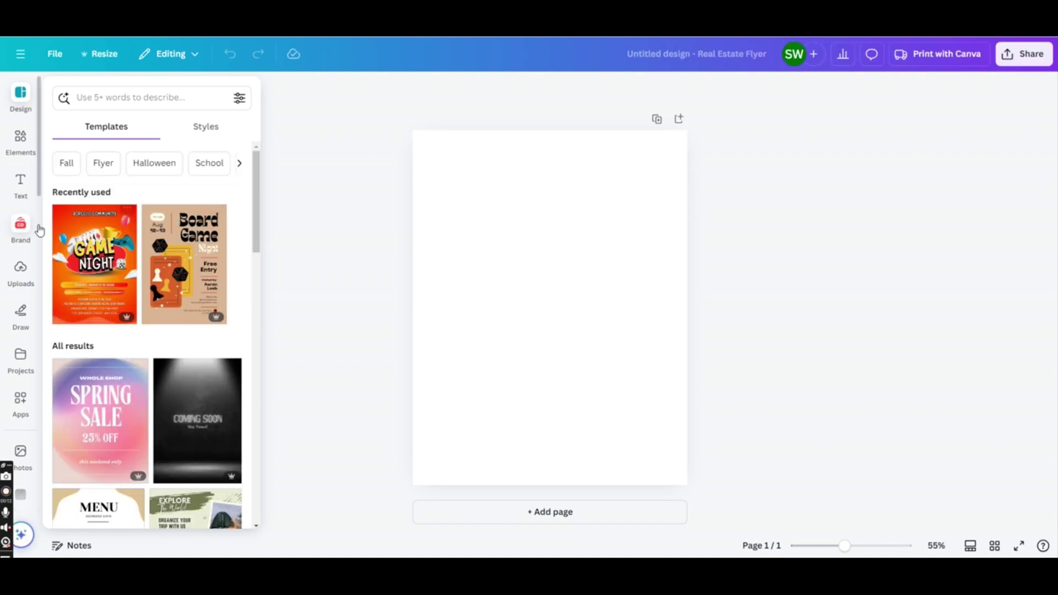
left_click(21, 138)
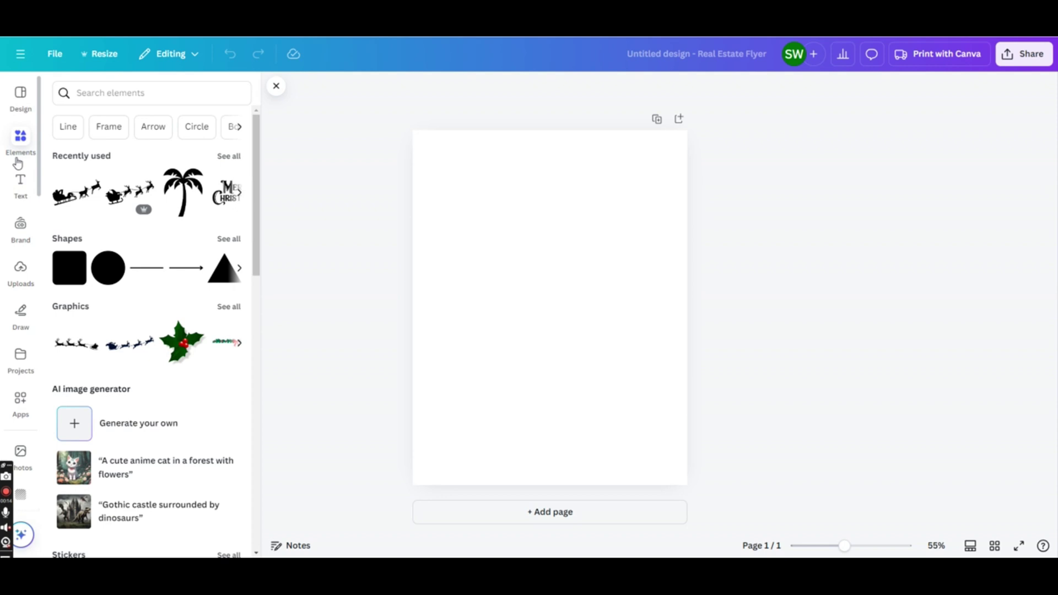
left_click(118, 97)
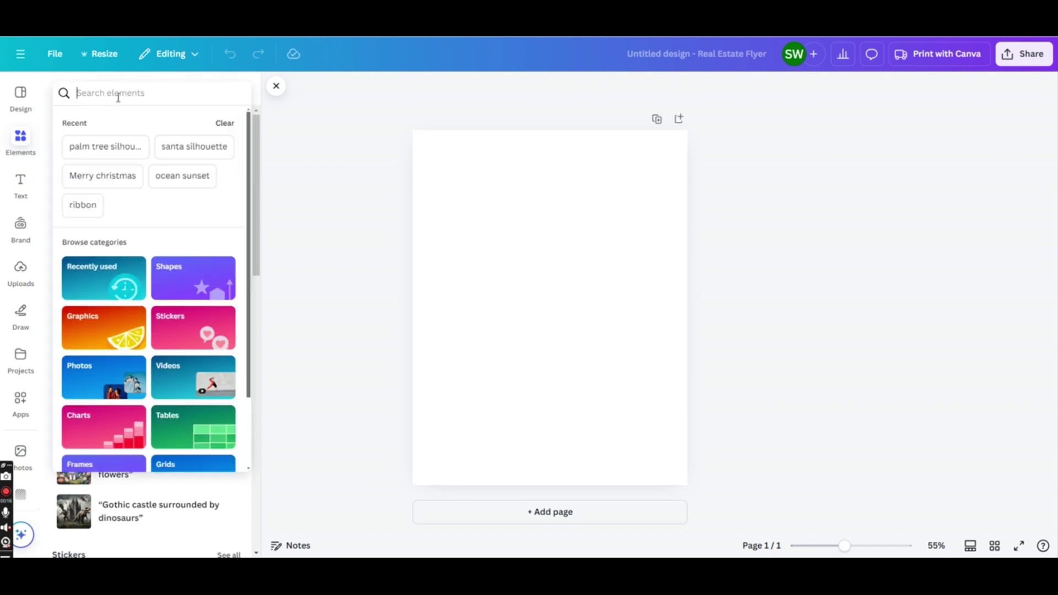
type("SANT")
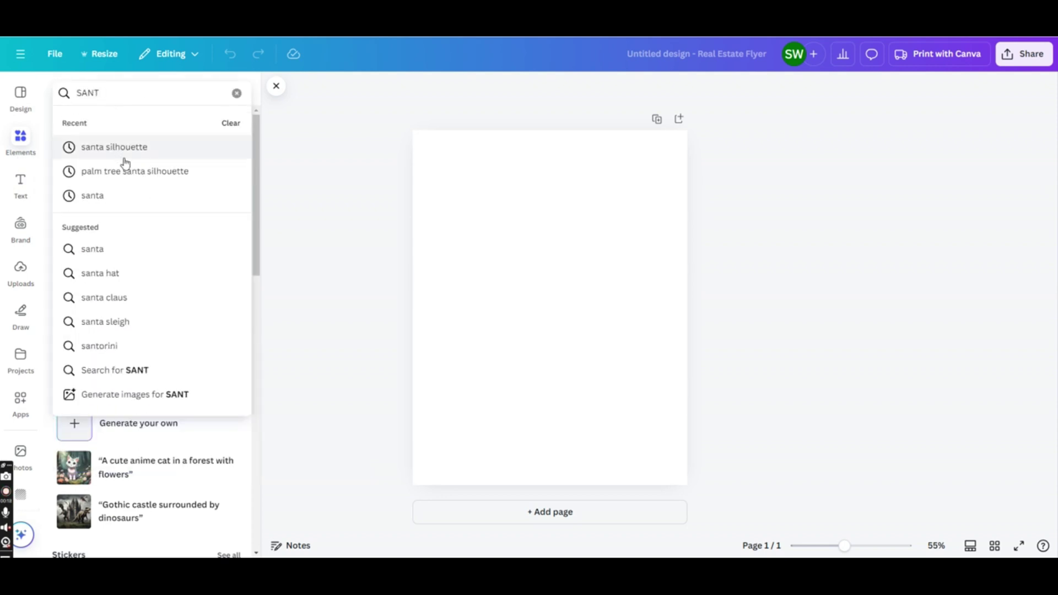
left_click(124, 156)
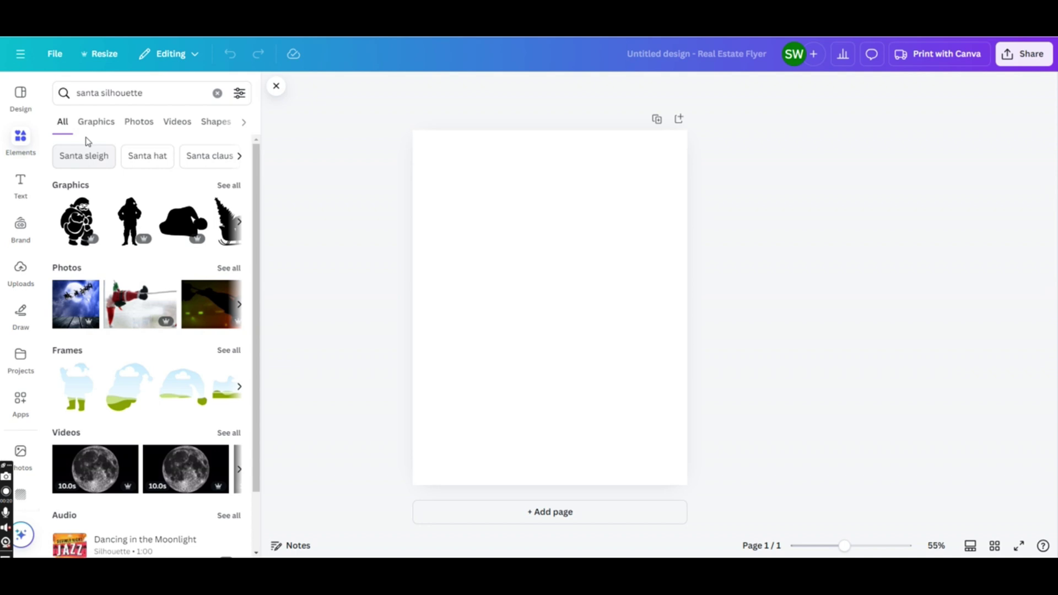
left_click(96, 121)
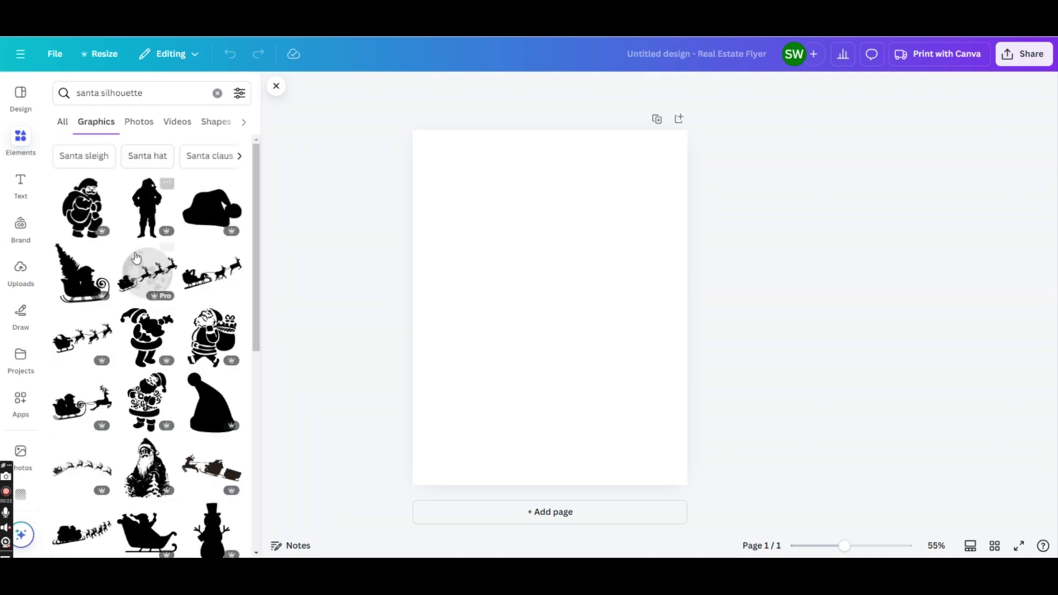
Add two sleigh-and-reindeer silhouettes, one in the top-right and one in the top-left corner.
left_click(208, 278)
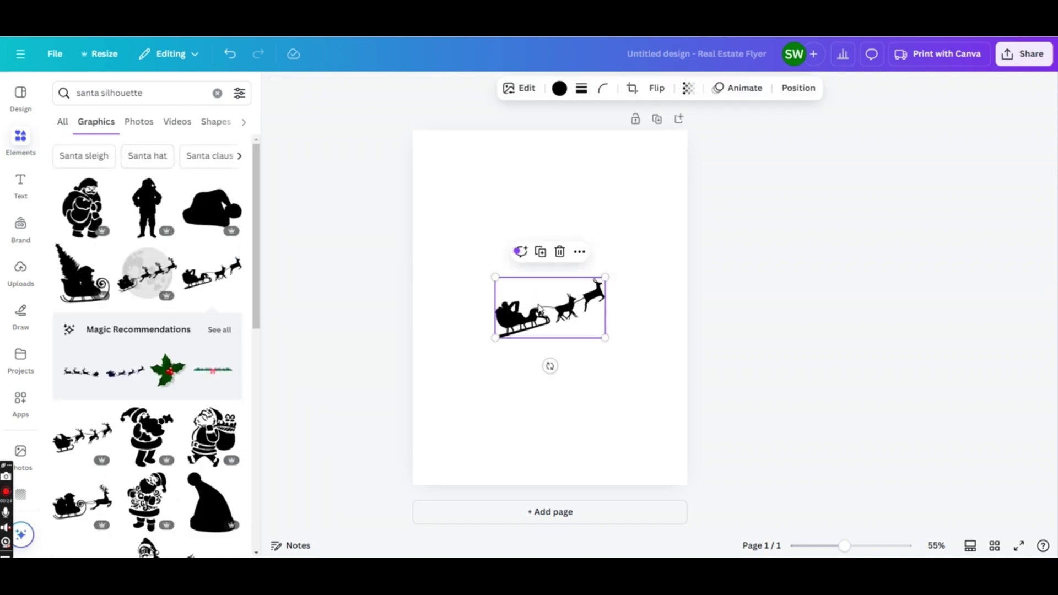
left_click_drag(539, 309, 622, 161)
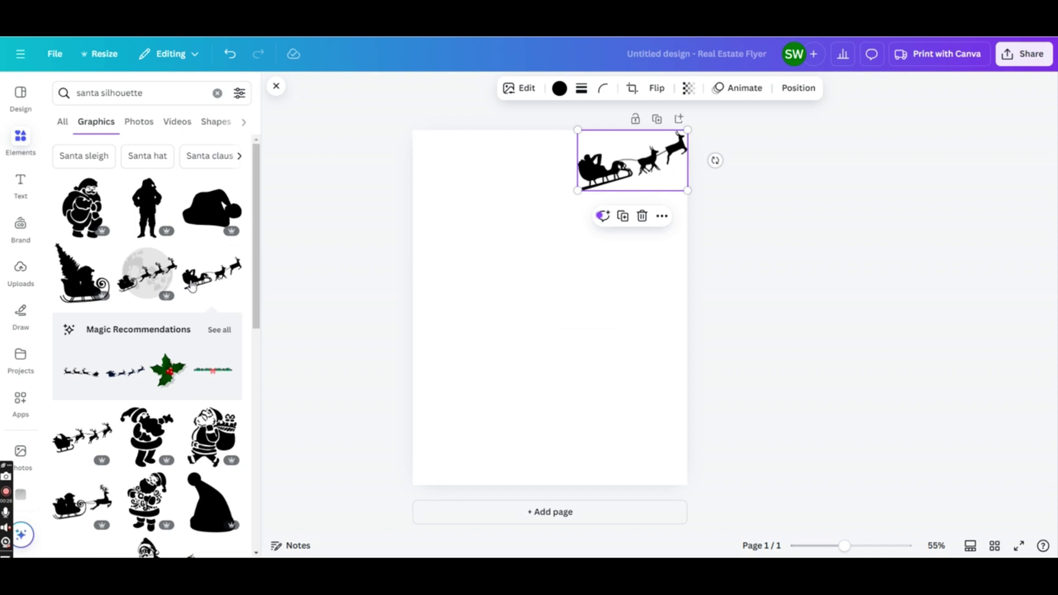
left_click(72, 447)
left_click_drag(520, 331, 440, 175)
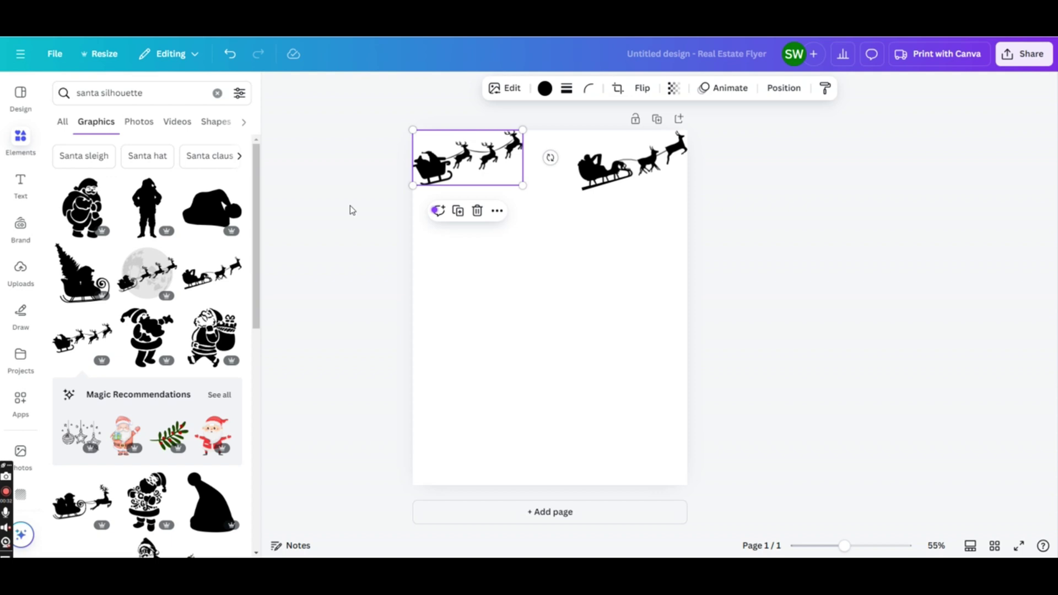
Change the Elements search to 'palm tree silhouette' graphics.
double_click(88, 93)
type("PA")
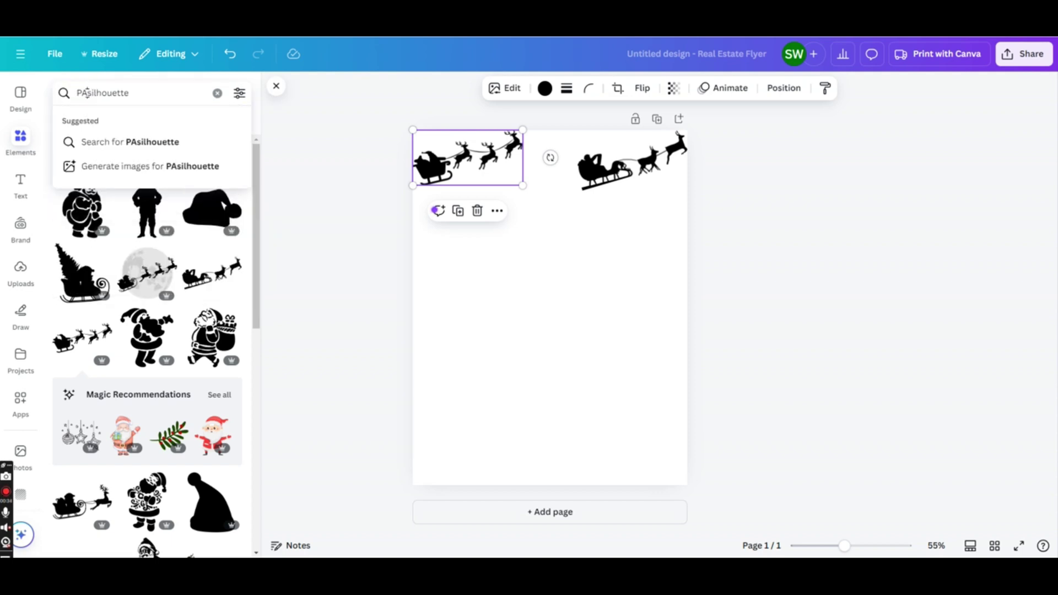
type("LM")
key("Return")
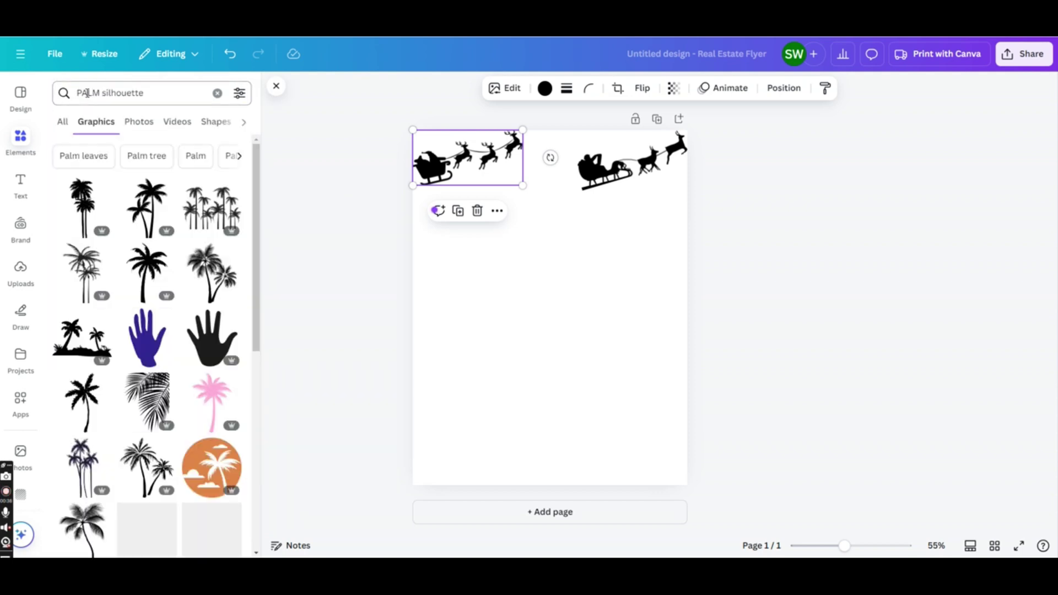
left_click(103, 90)
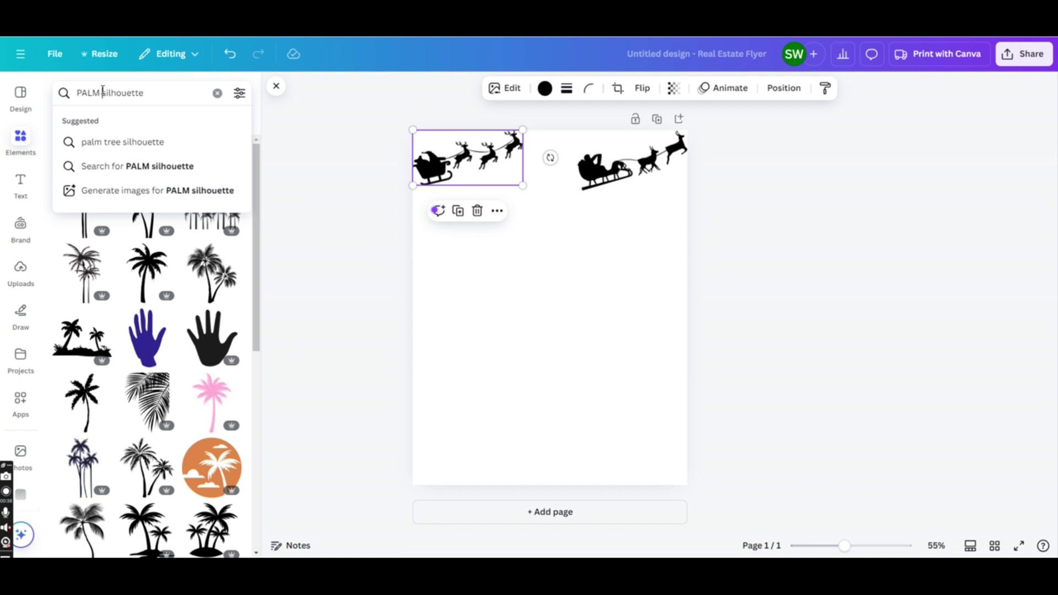
left_click(148, 144)
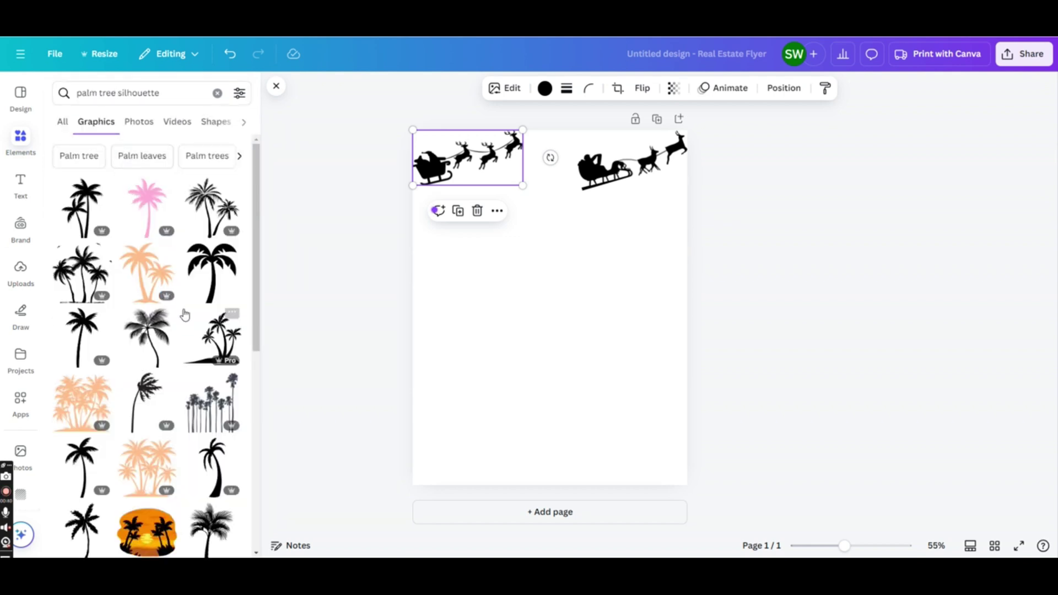
Add two palm tree silhouettes, one on the right and one on the left below the sleighs.
left_click(207, 269)
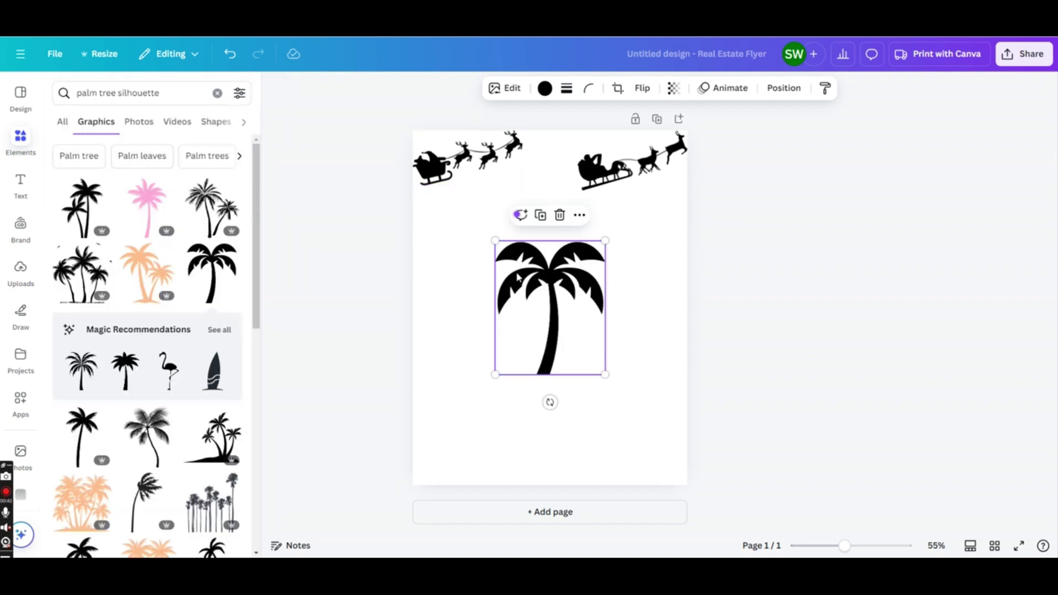
left_click_drag(521, 270, 606, 225)
scroll(181, 381, "down", 5)
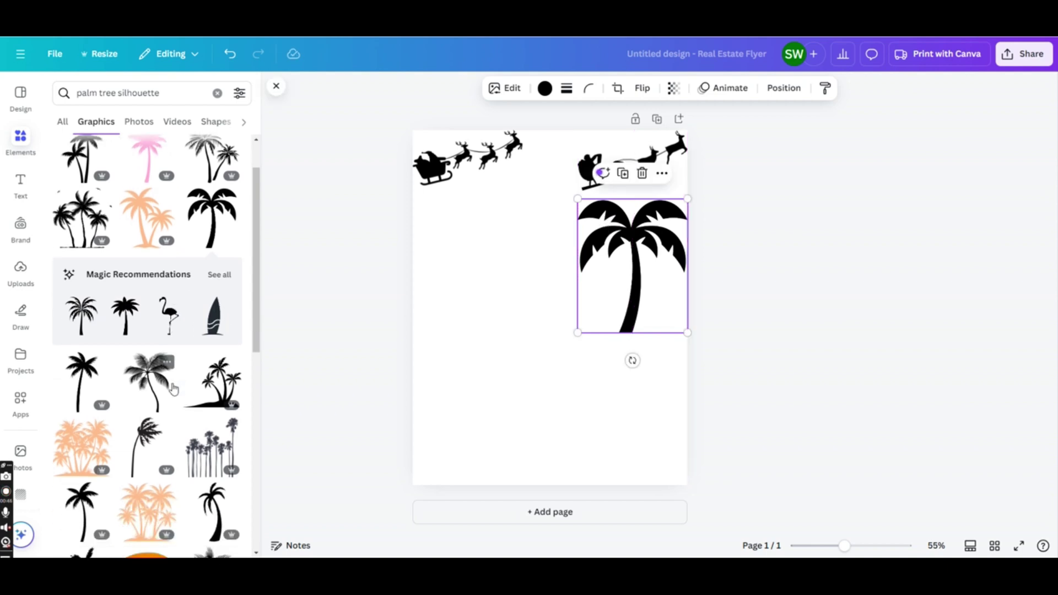
scroll(177, 395, "down", 1)
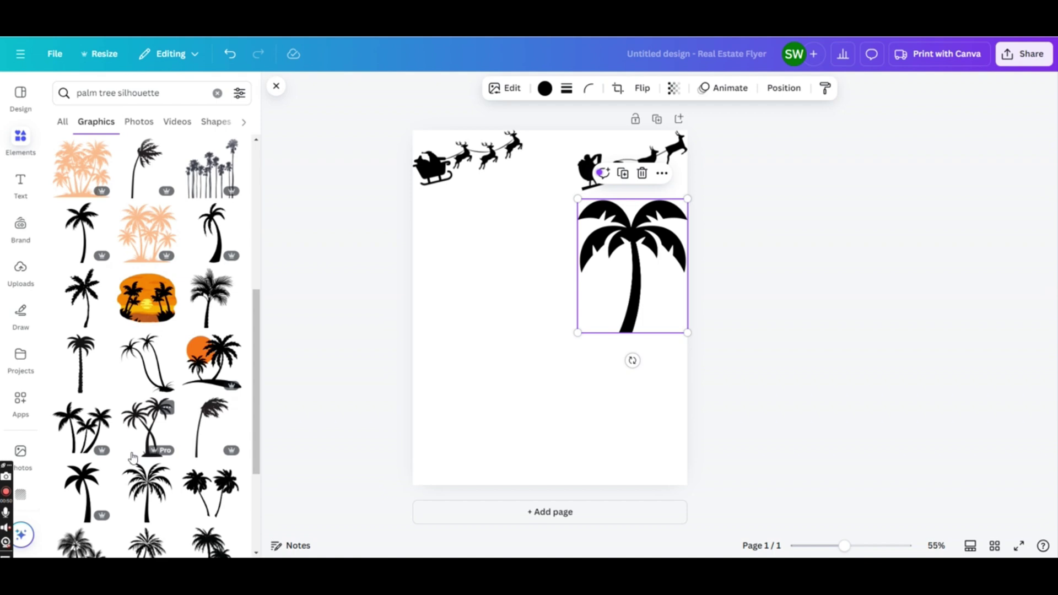
scroll(134, 455, "down", 1)
left_click(83, 436)
left_click_drag(538, 333, 448, 283)
Search 'Merry christmas' and add a MERRY CHRISTMAS lettering graphic to the page.
triple_click(130, 93)
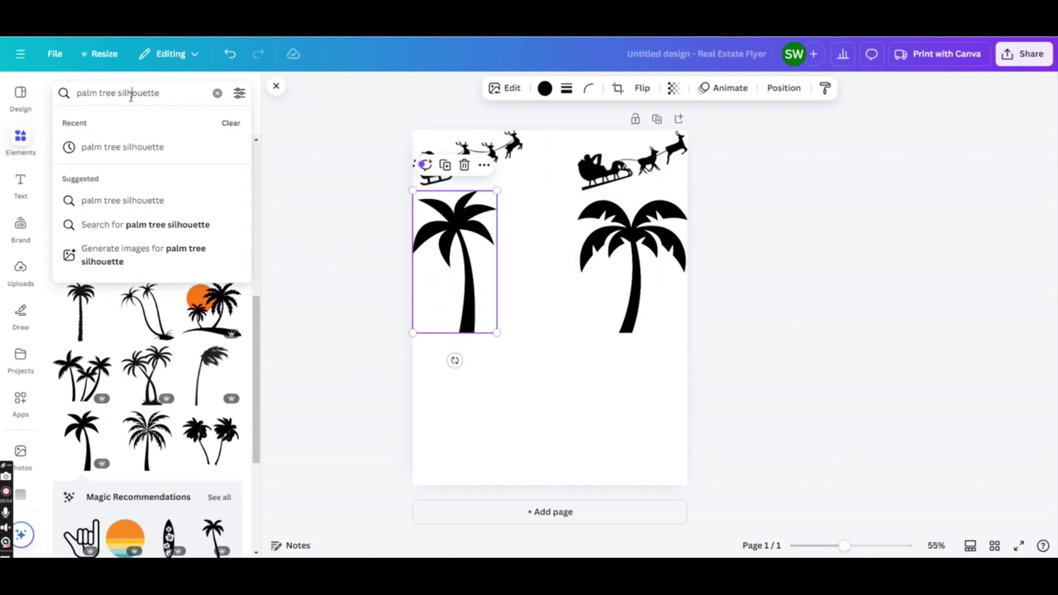
type("MERRY CH")
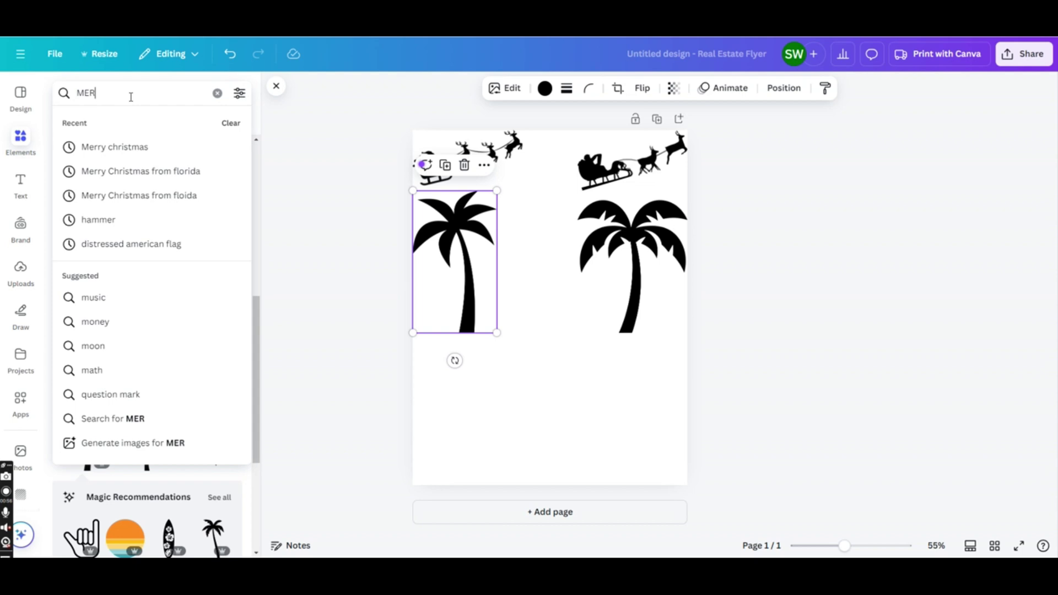
left_click(133, 156)
scroll(216, 358, "down", 1)
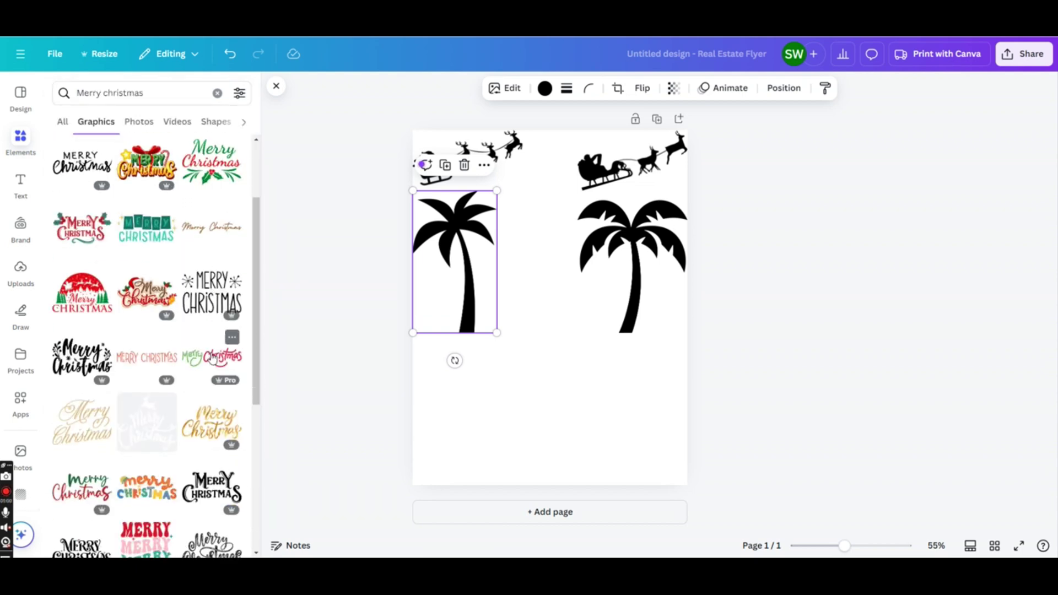
scroll(210, 358, "down", 2)
left_click(211, 383)
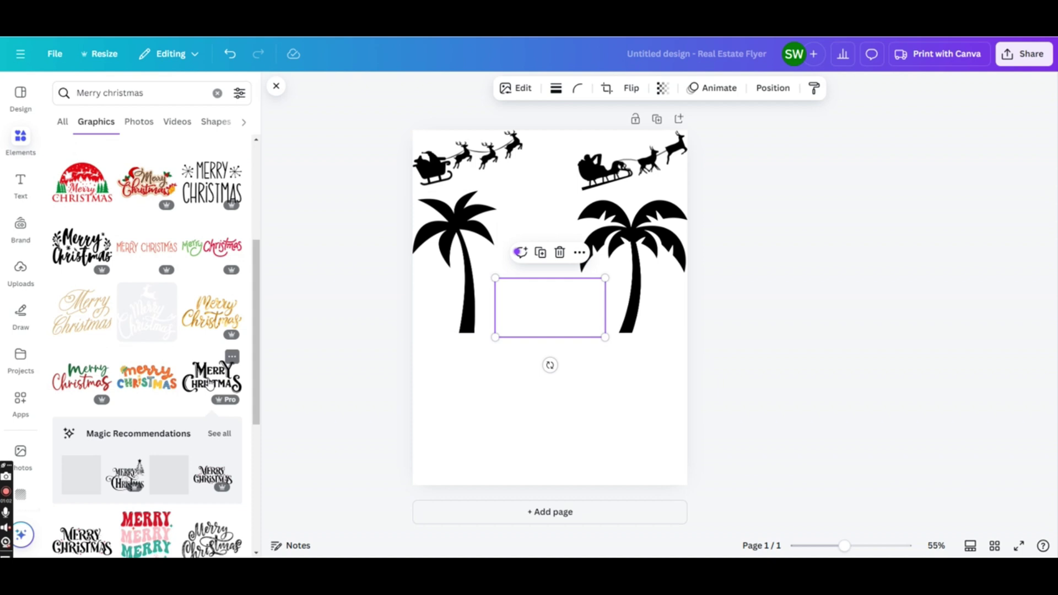
Recolour the lettering black and keep it centred between the palms.
left_click(544, 89)
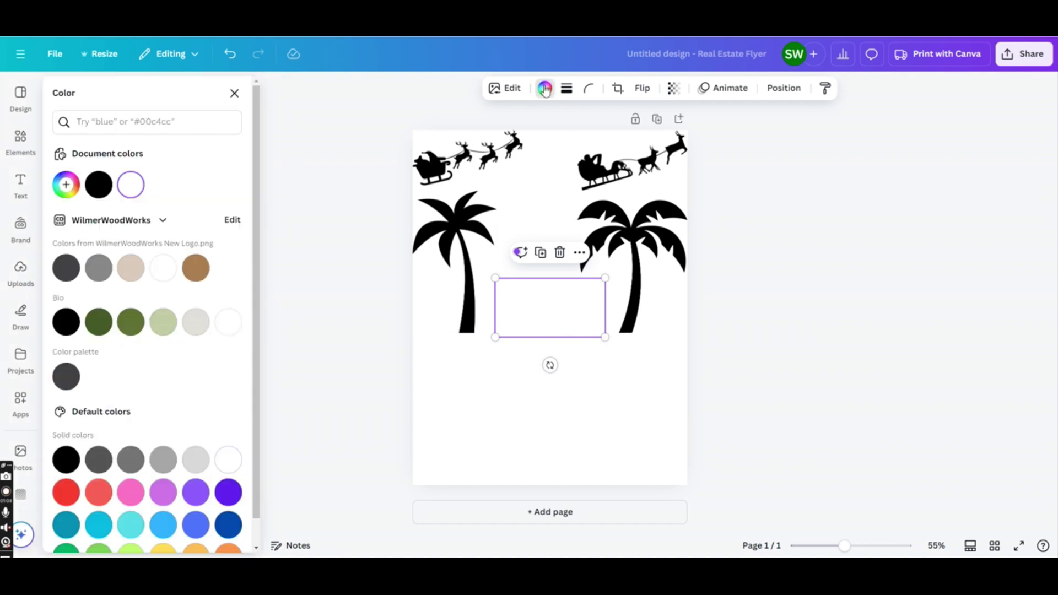
left_click(99, 186)
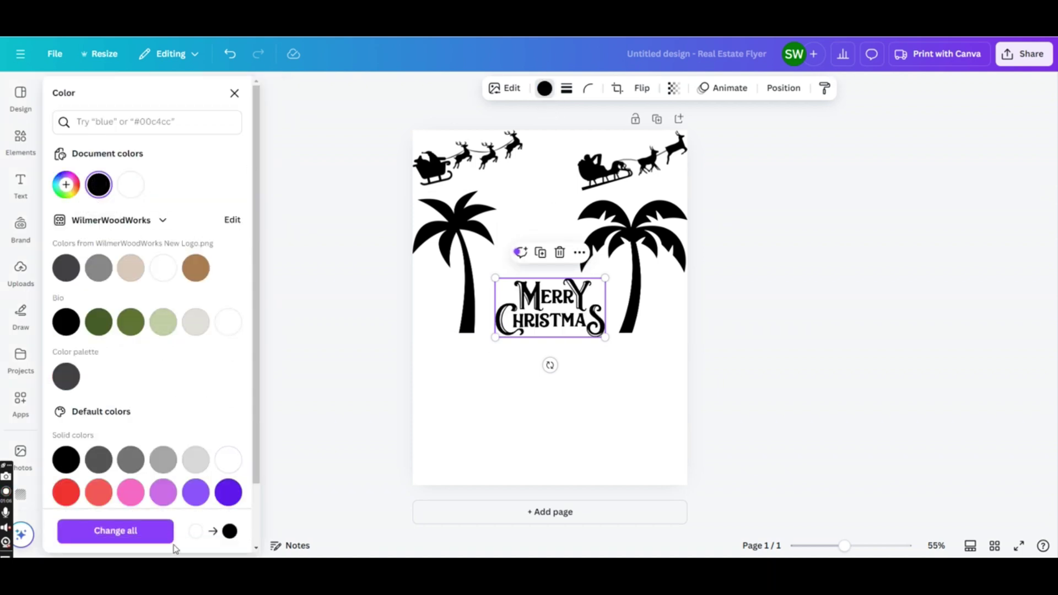
mouse_move(551, 318)
left_mouse_down()
mouse_move(545, 304)
mouse_move(551, 319)
left_mouse_up()
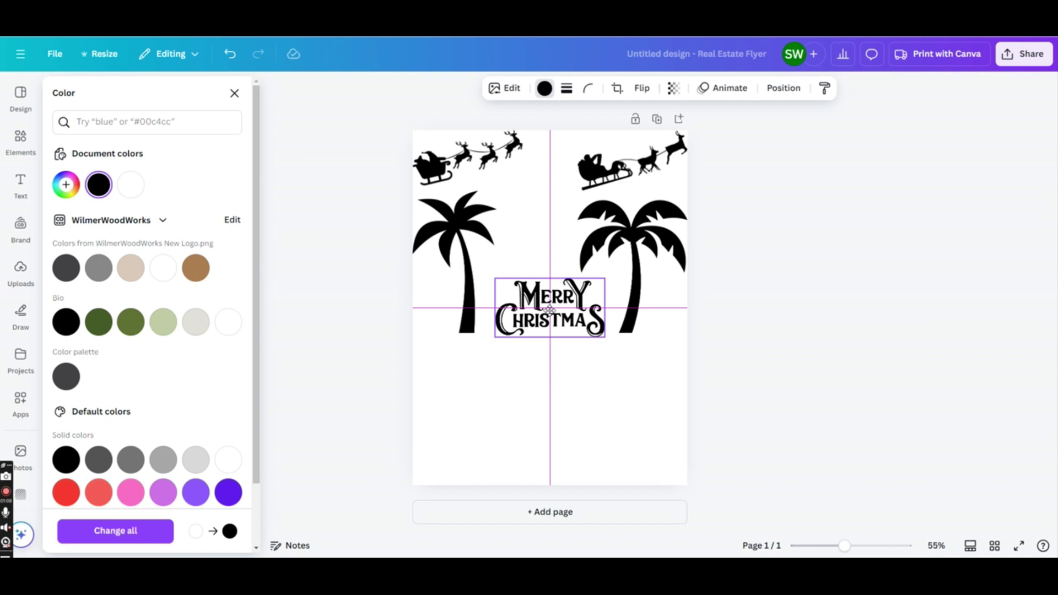
Rerun the ocean sunset search and add a sun-over-waves line drawing.
left_click(235, 93)
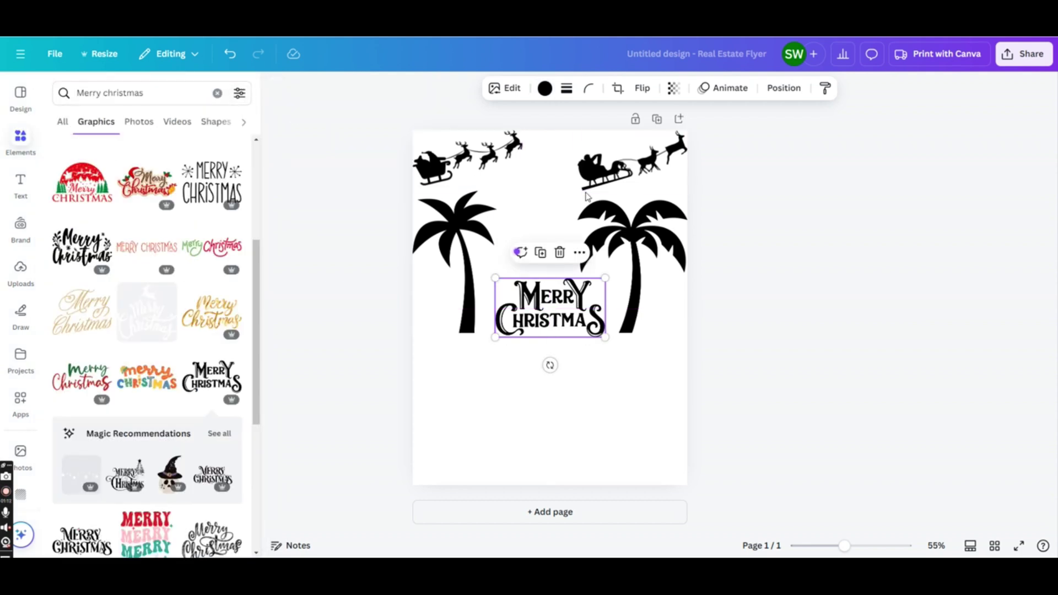
left_click(157, 93)
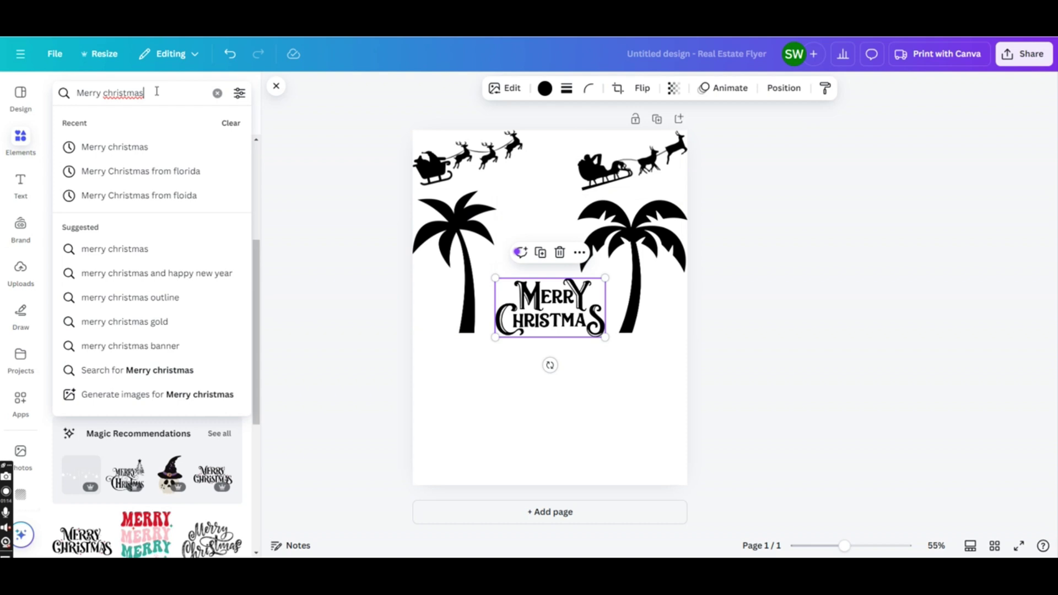
triple_click(156, 92)
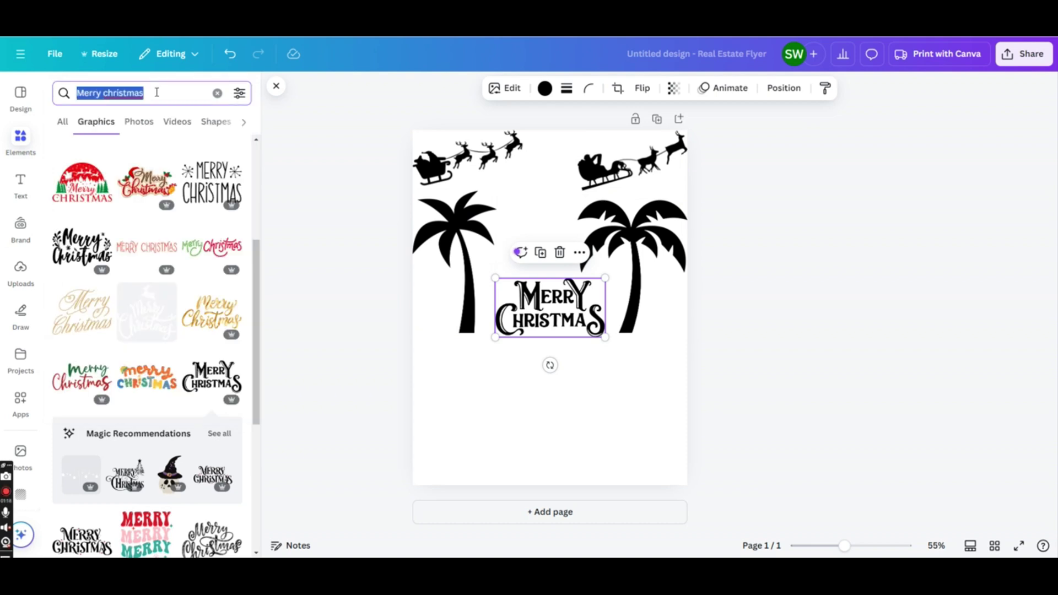
type("su")
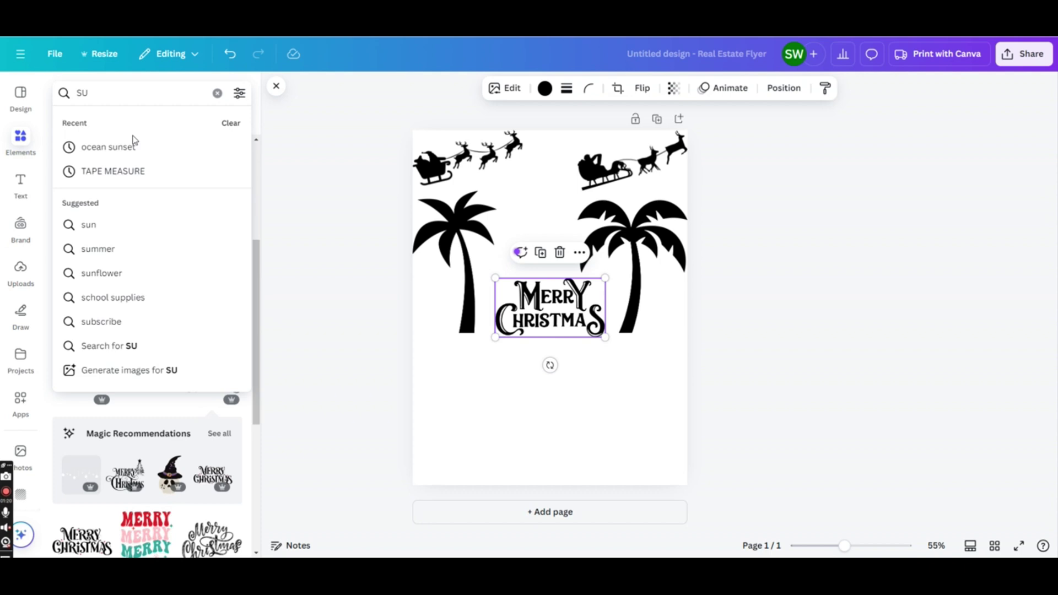
left_click(111, 147)
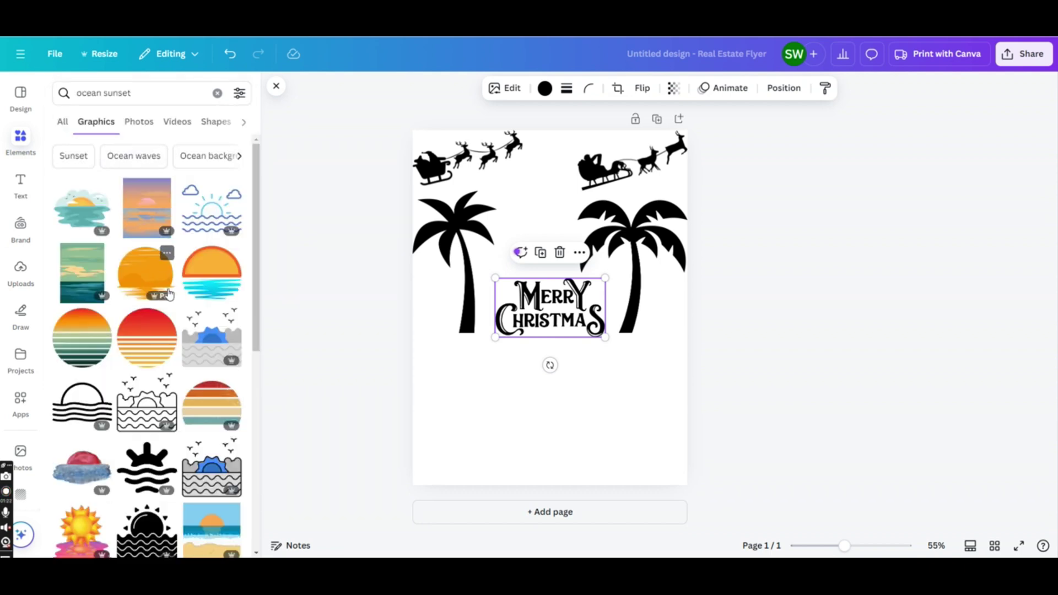
scroll(170, 295, "down", 4)
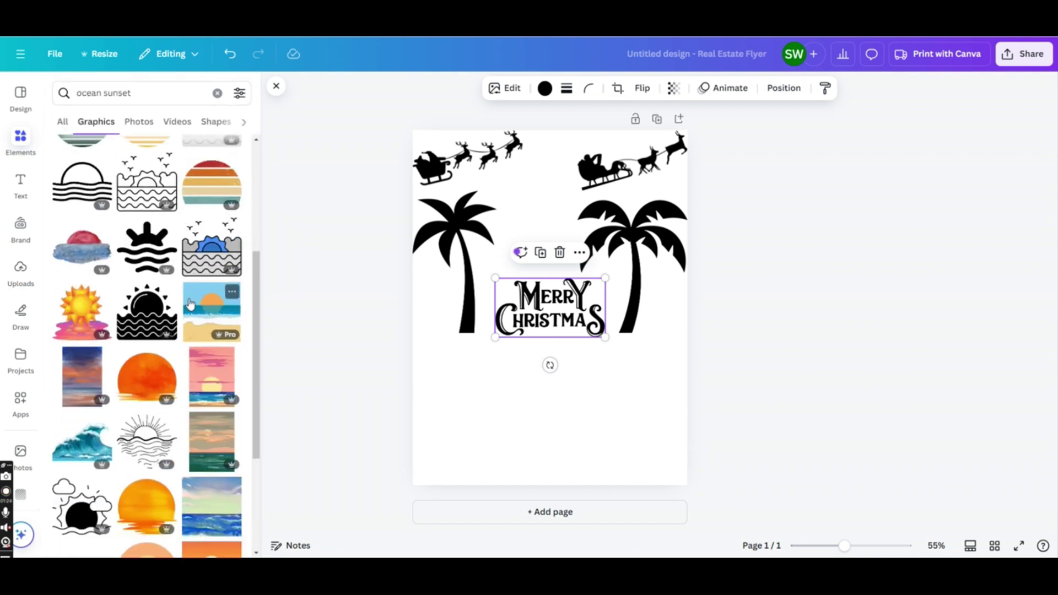
scroll(190, 305, "down", 3)
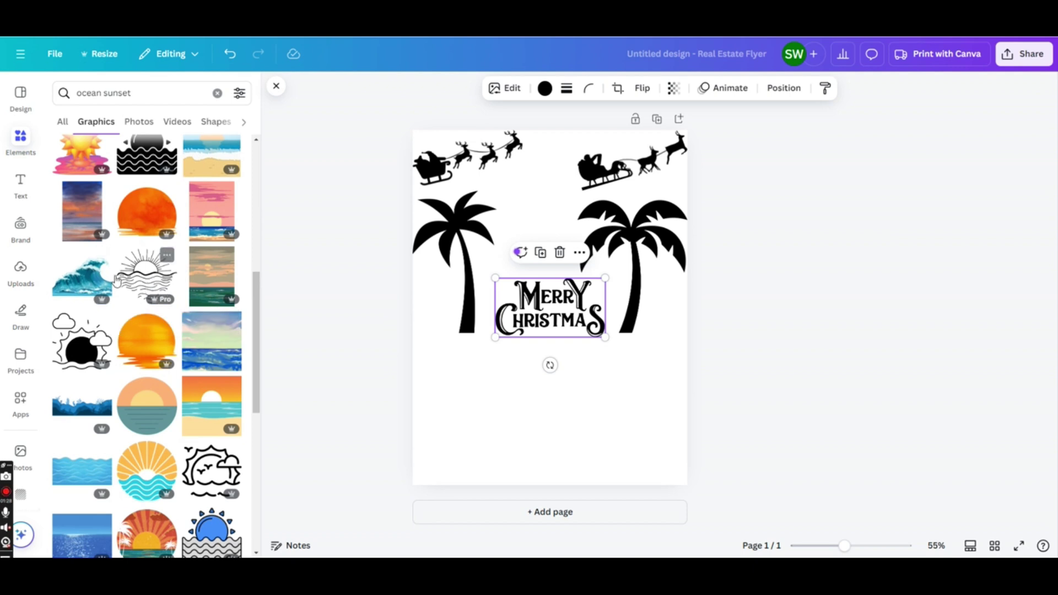
left_click(142, 280)
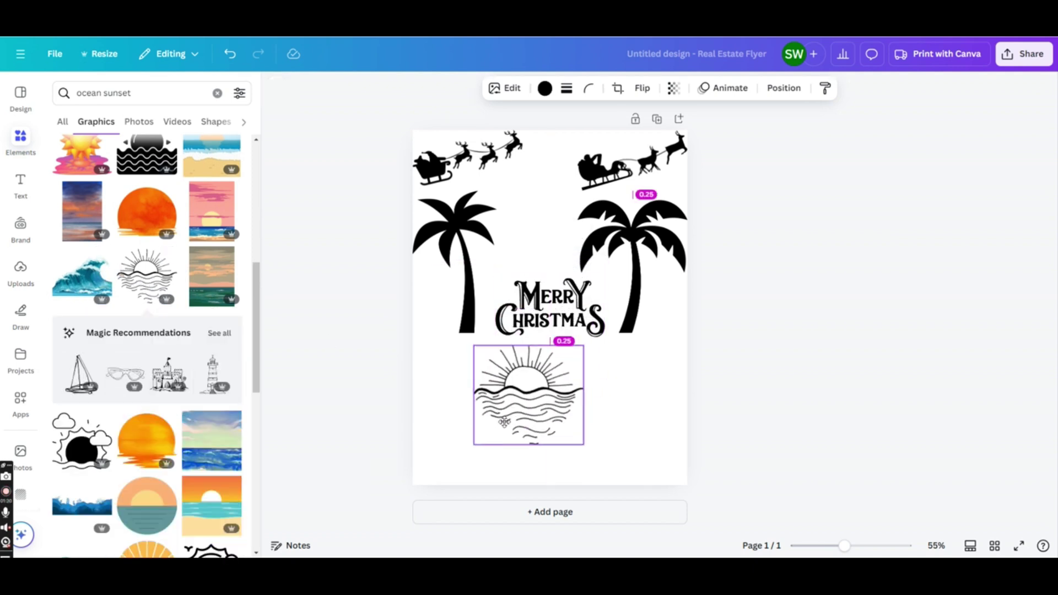
Add a red-blue sunset graphic at the lower right and a yellow sun-over-waves graphic.
scroll(221, 401, "down", 10)
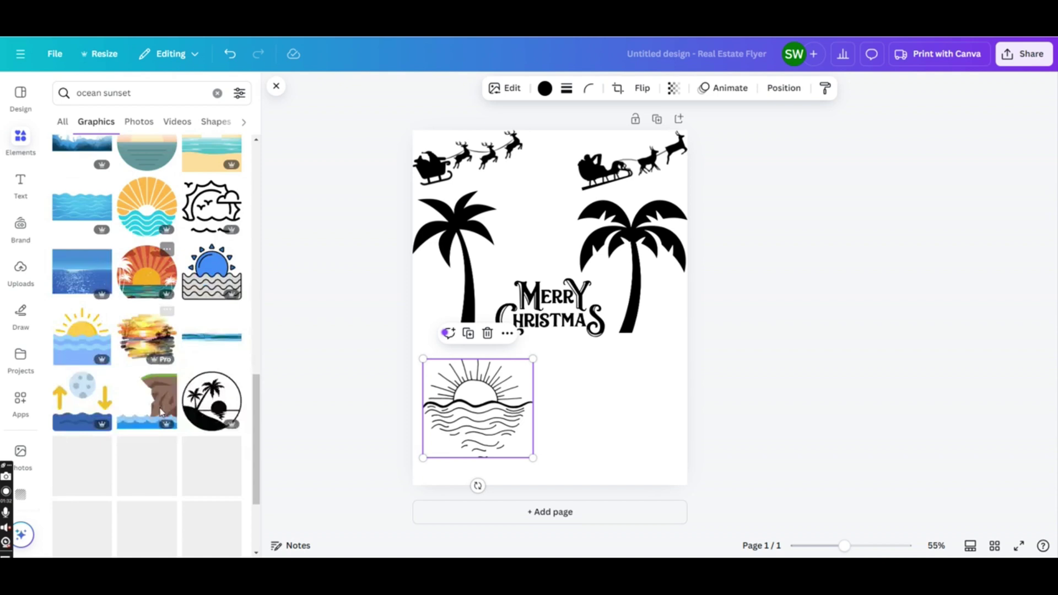
scroll(161, 413, "down", 5)
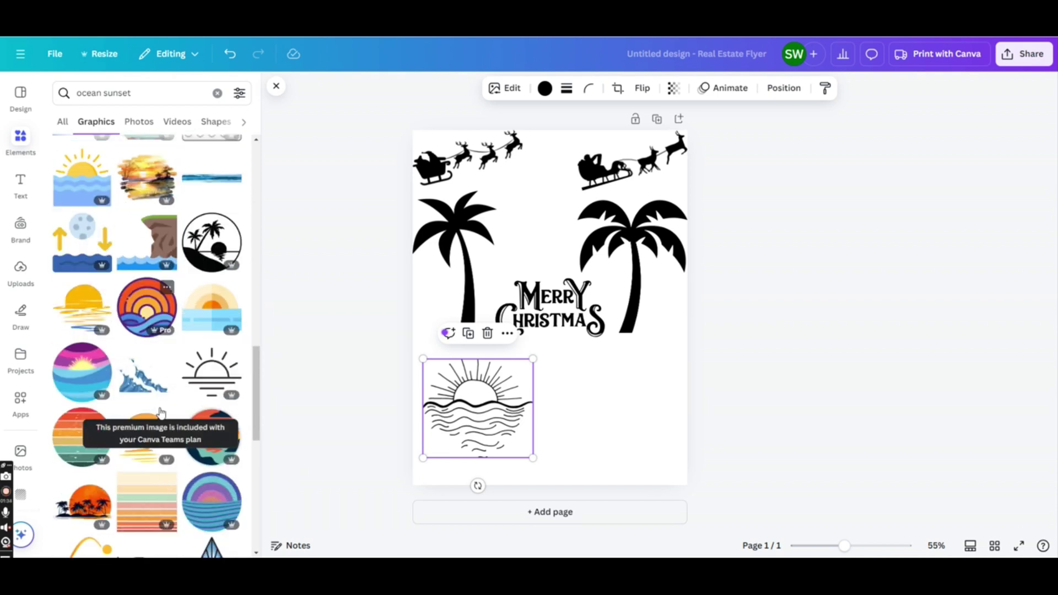
scroll(161, 413, "down", 5)
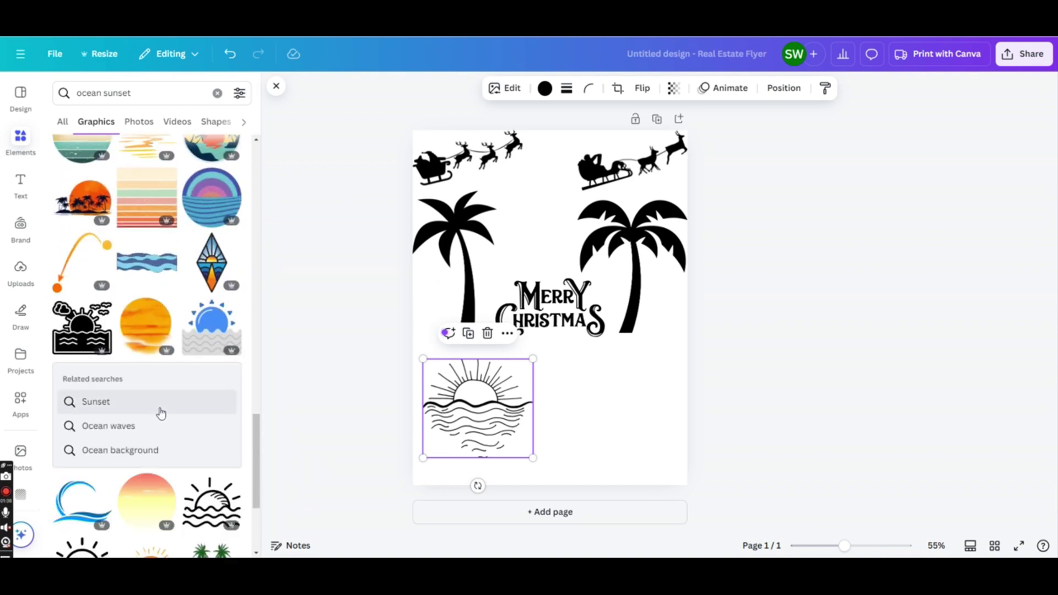
scroll(161, 413, "down", 8)
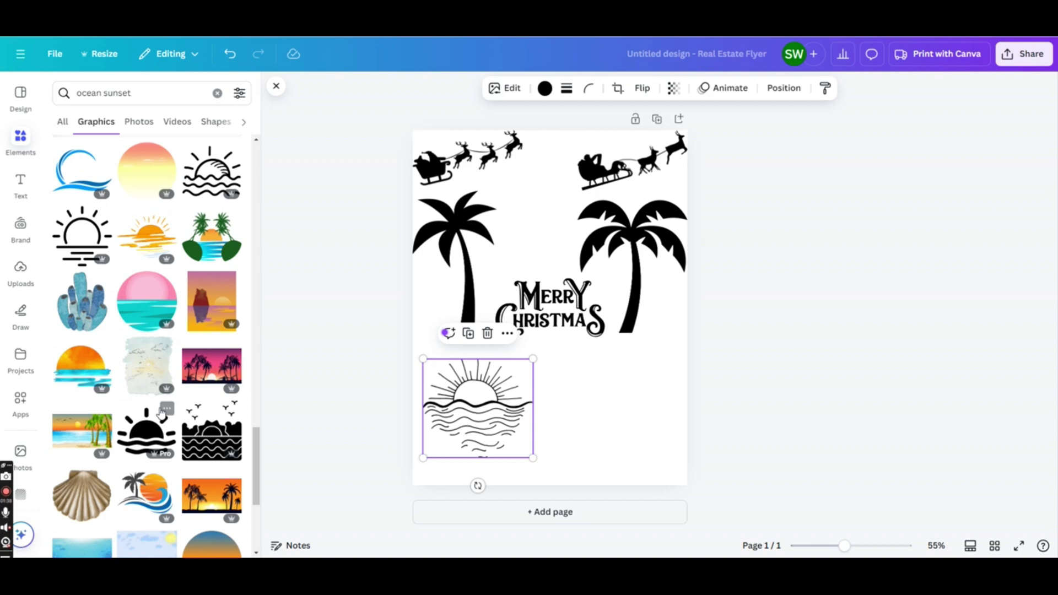
scroll(161, 413, "down", 3)
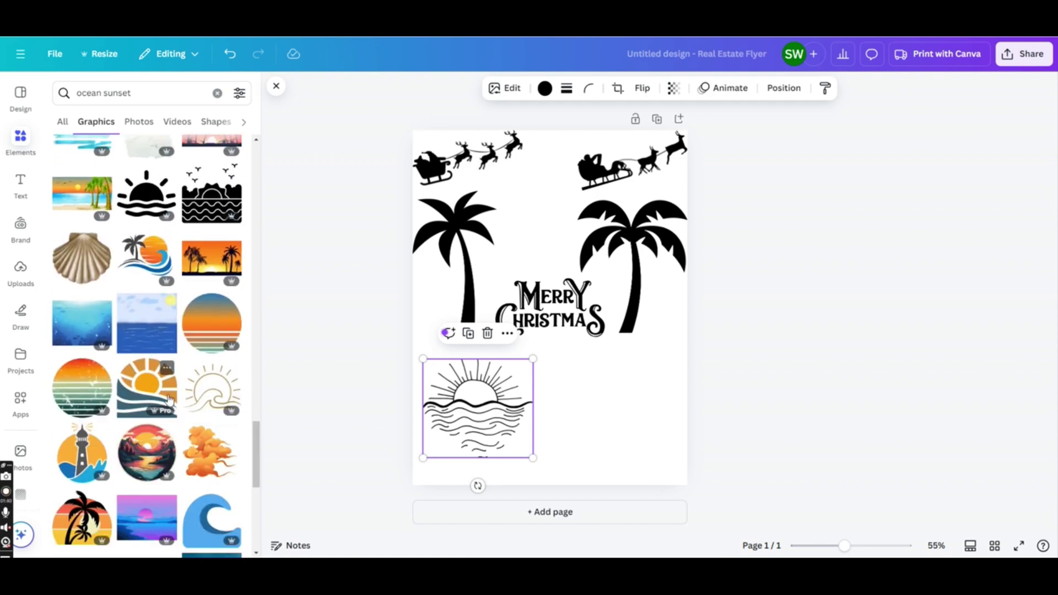
scroll(138, 394, "down", 10)
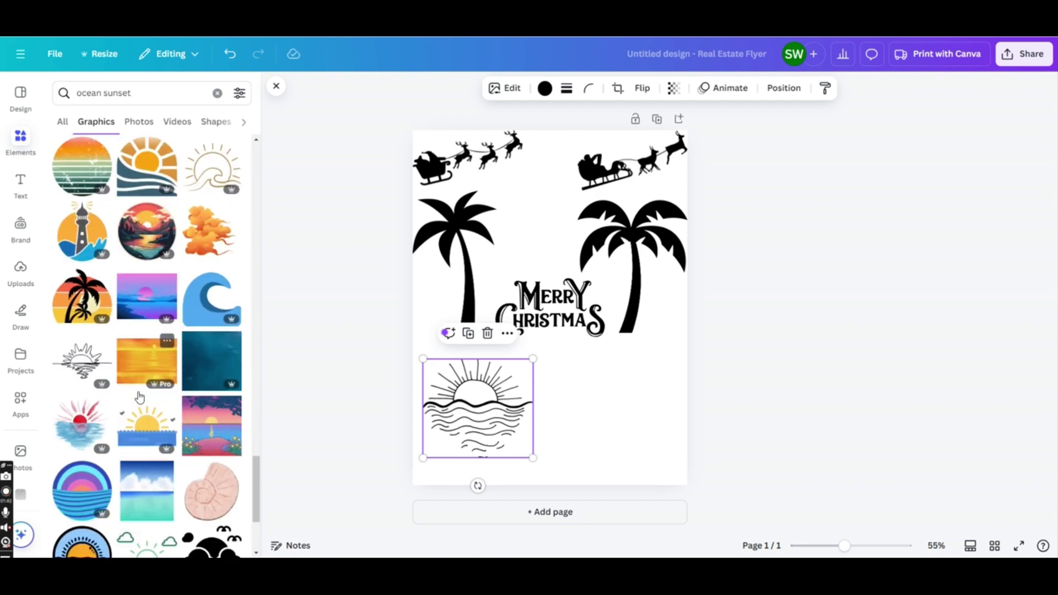
scroll(139, 397, "down", 10)
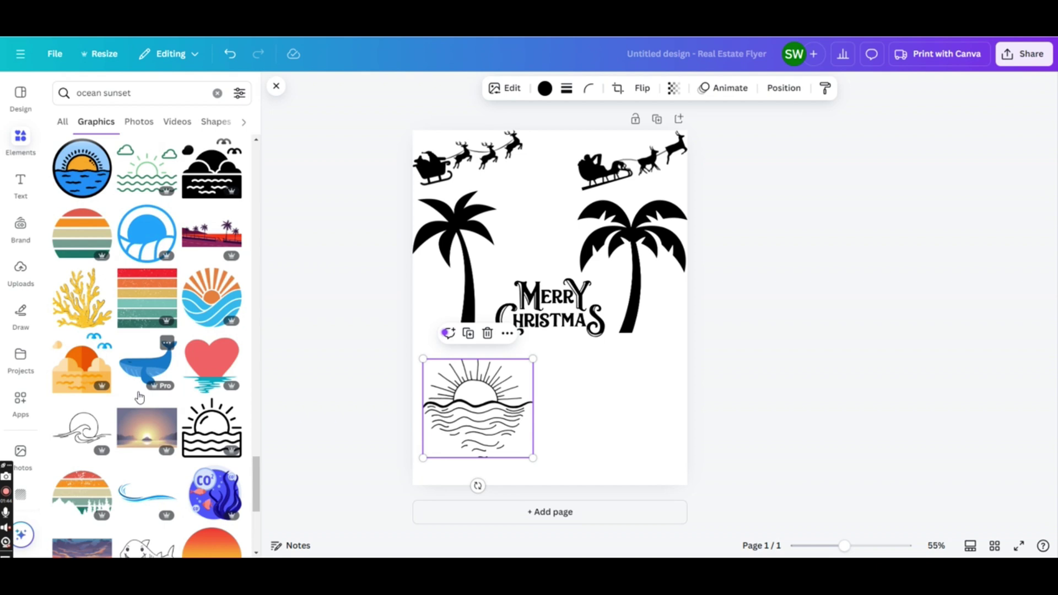
scroll(139, 396, "down", 20)
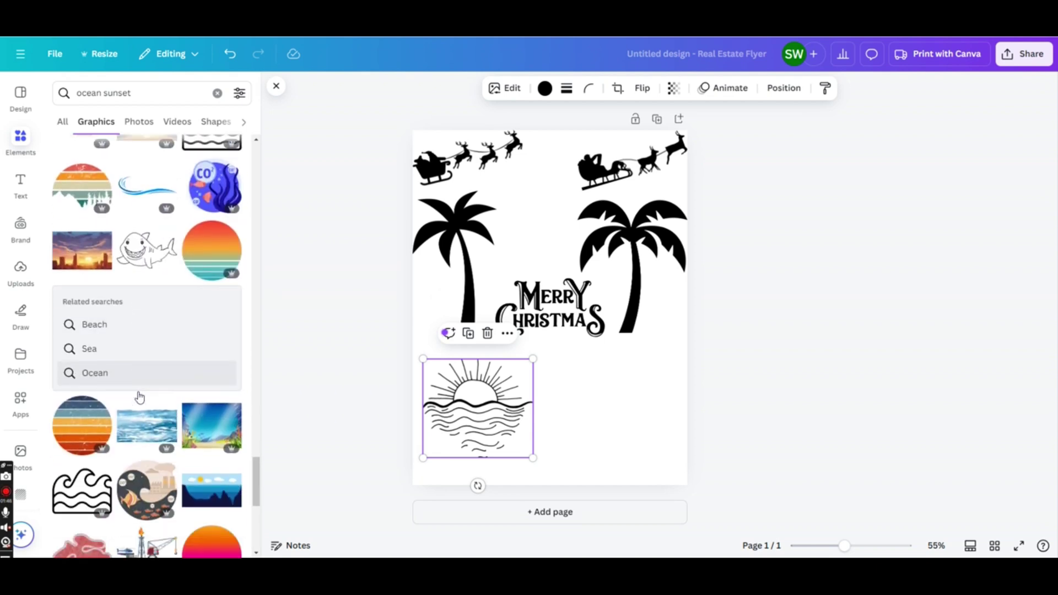
scroll(140, 396, "down", 10)
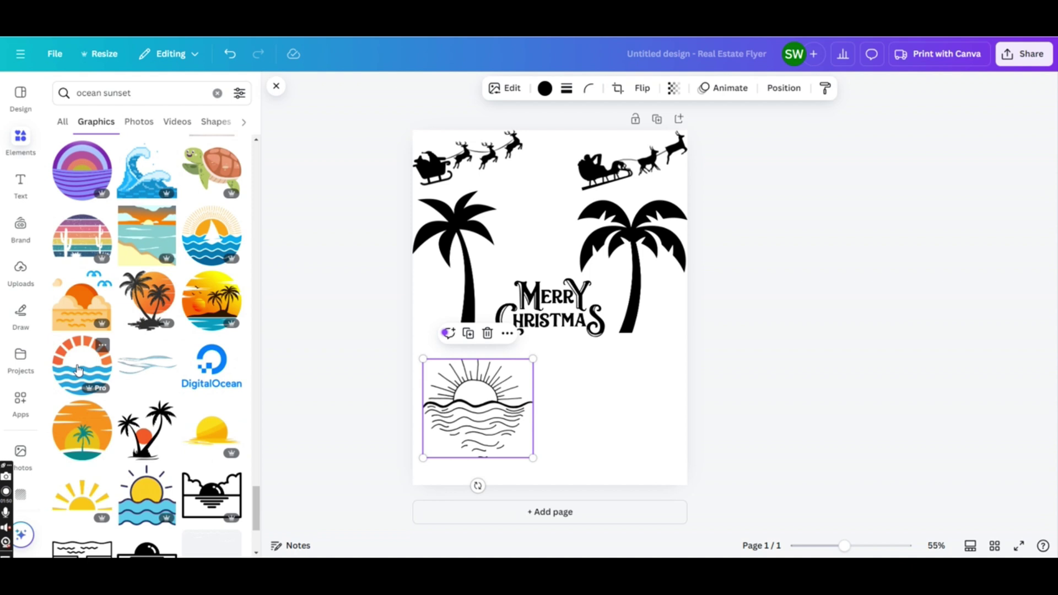
left_click_drag(77, 370, 657, 422)
scroll(209, 440, "down", 5)
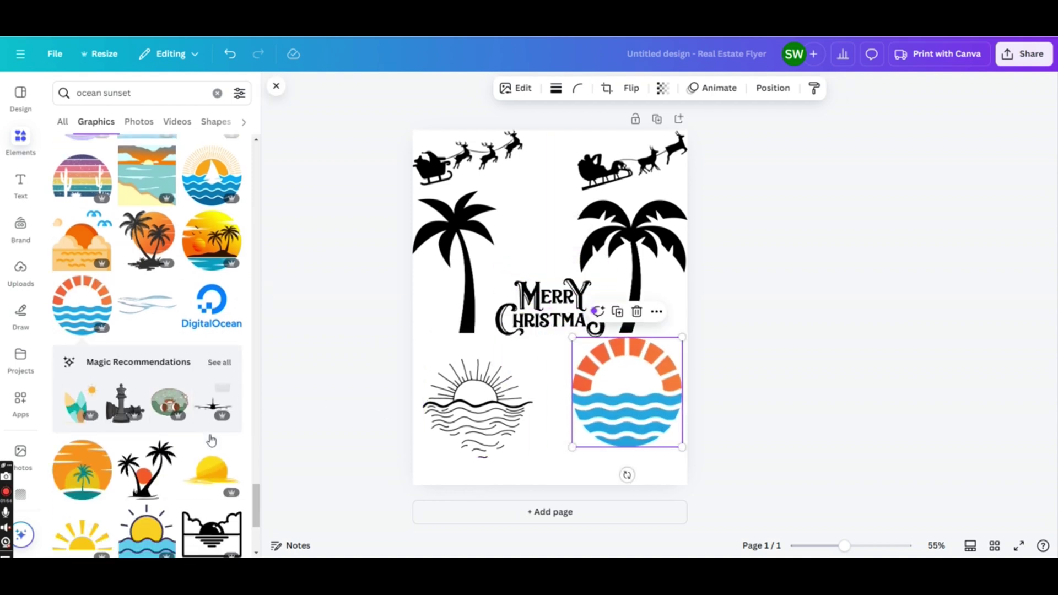
scroll(211, 438, "down", 4)
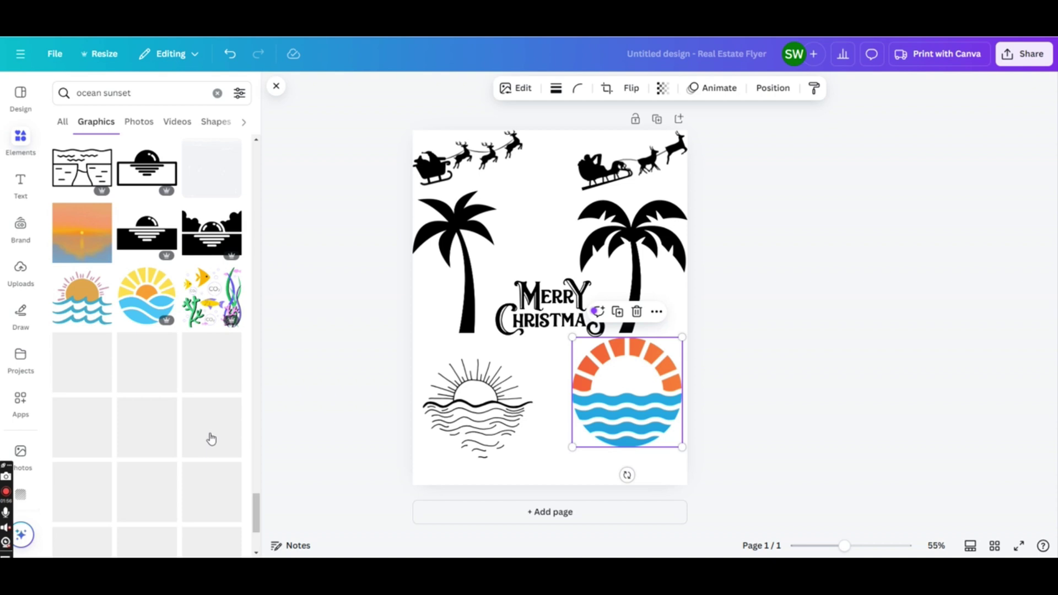
scroll(211, 440, "down", 5)
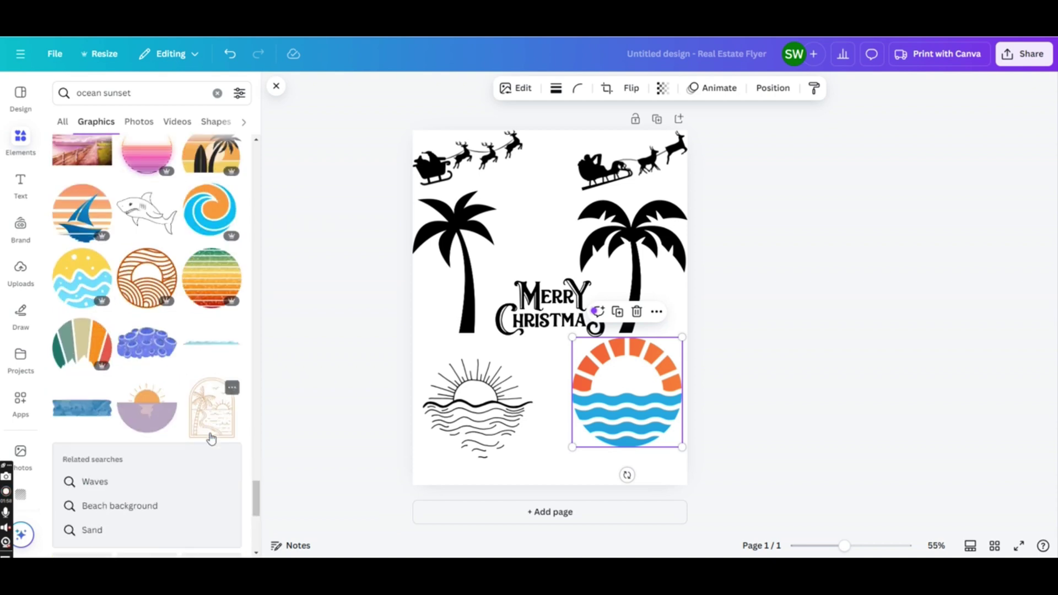
scroll(144, 176, "up", 3)
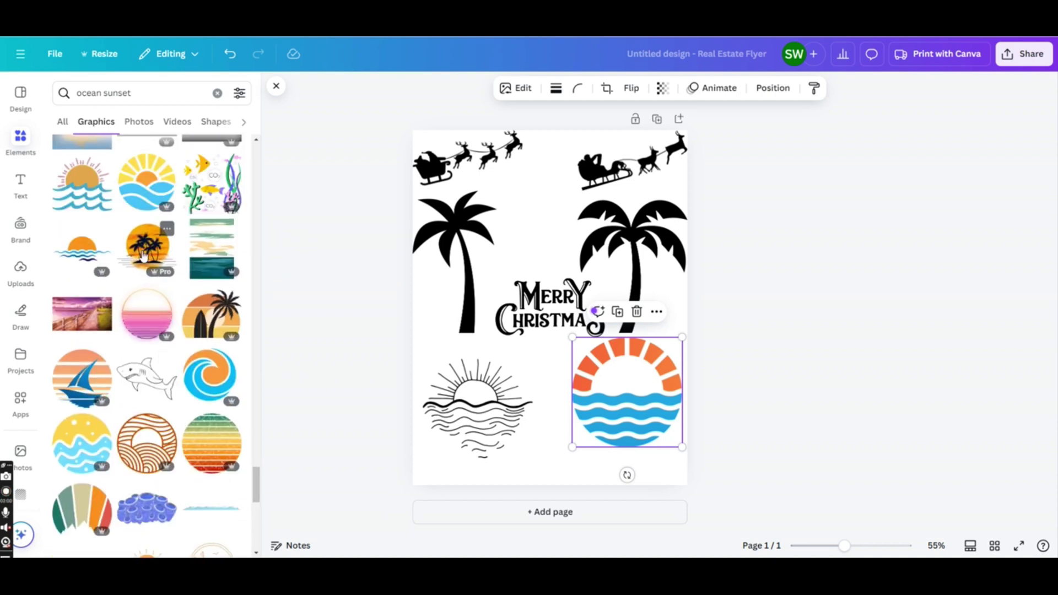
left_click(148, 190)
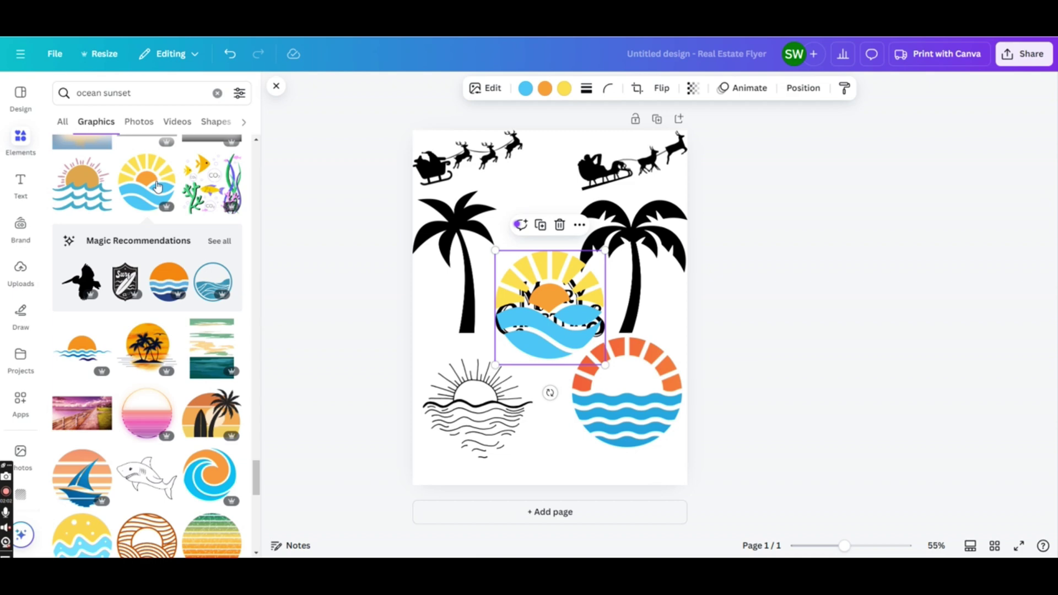
Add the sun-and-sailboat graphic from the recently used graphics.
left_click(223, 243)
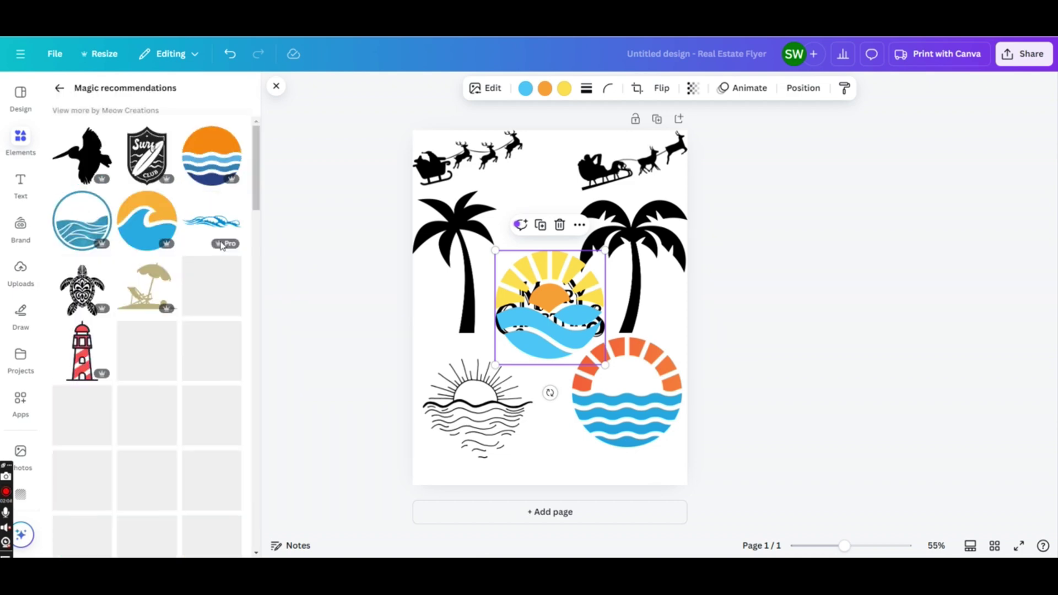
scroll(219, 401, "down", 10)
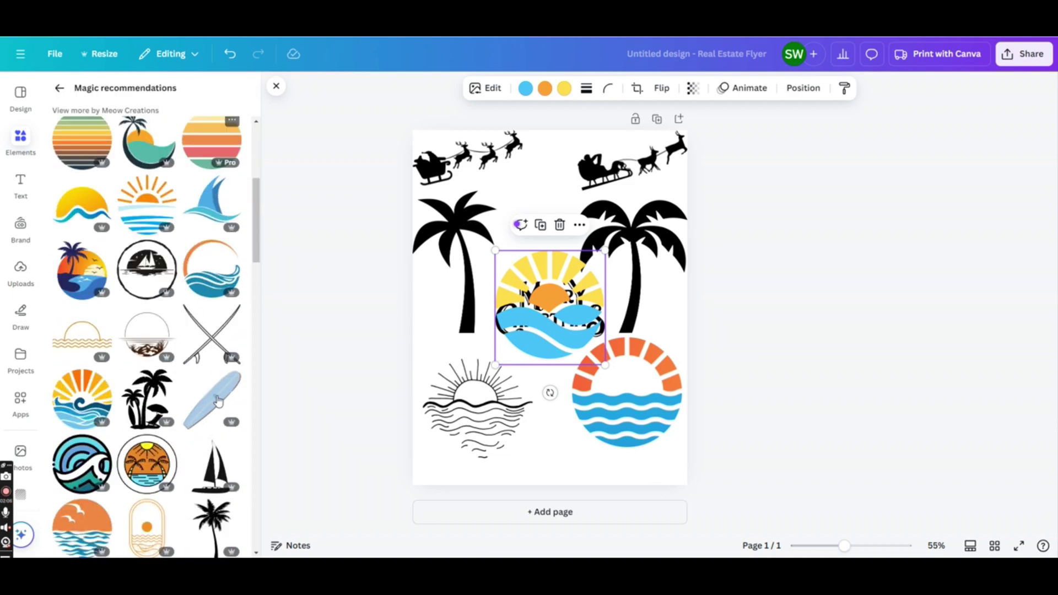
scroll(219, 400, "down", 4)
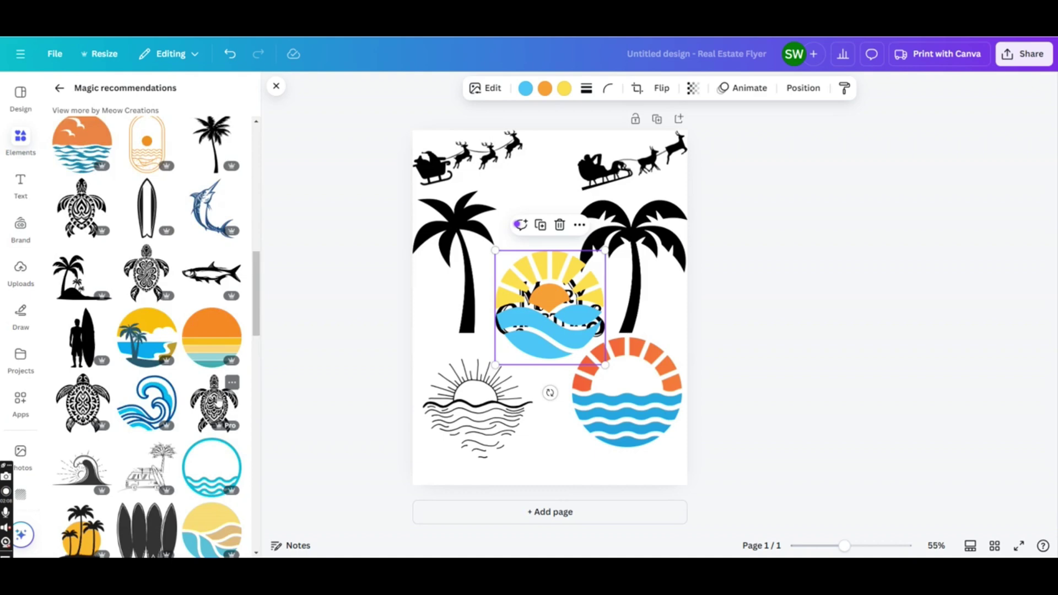
scroll(164, 254, "down", 3)
left_click(61, 90)
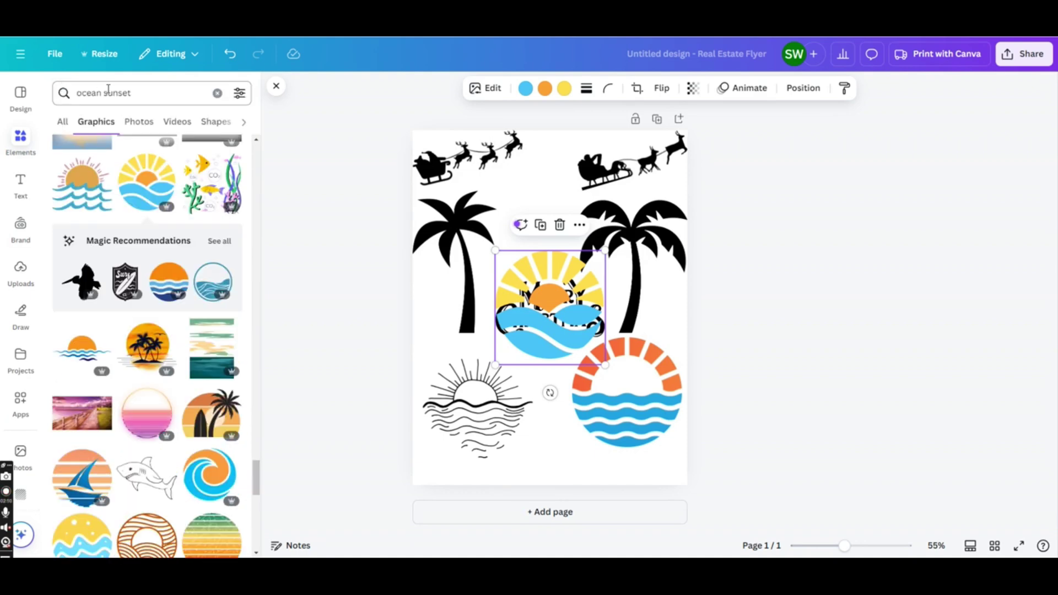
double_click(110, 92)
left_click(214, 94)
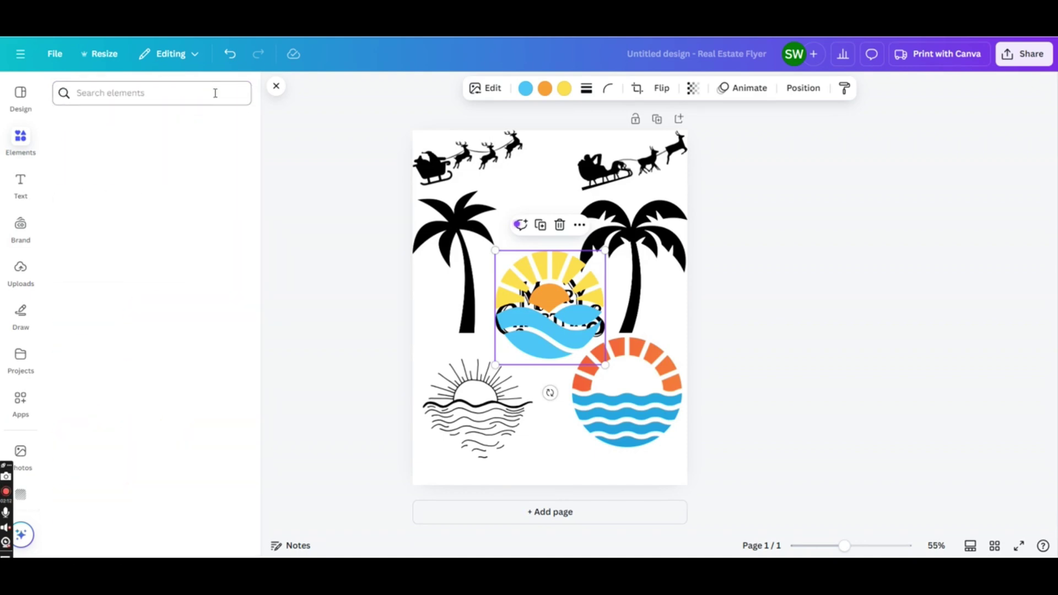
left_click(225, 158)
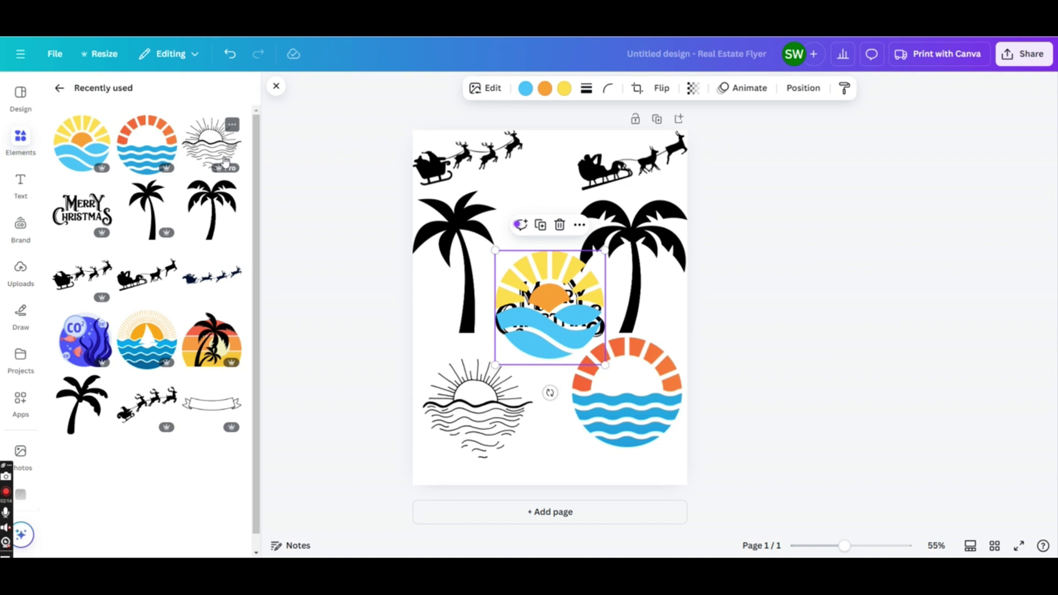
left_click(149, 347)
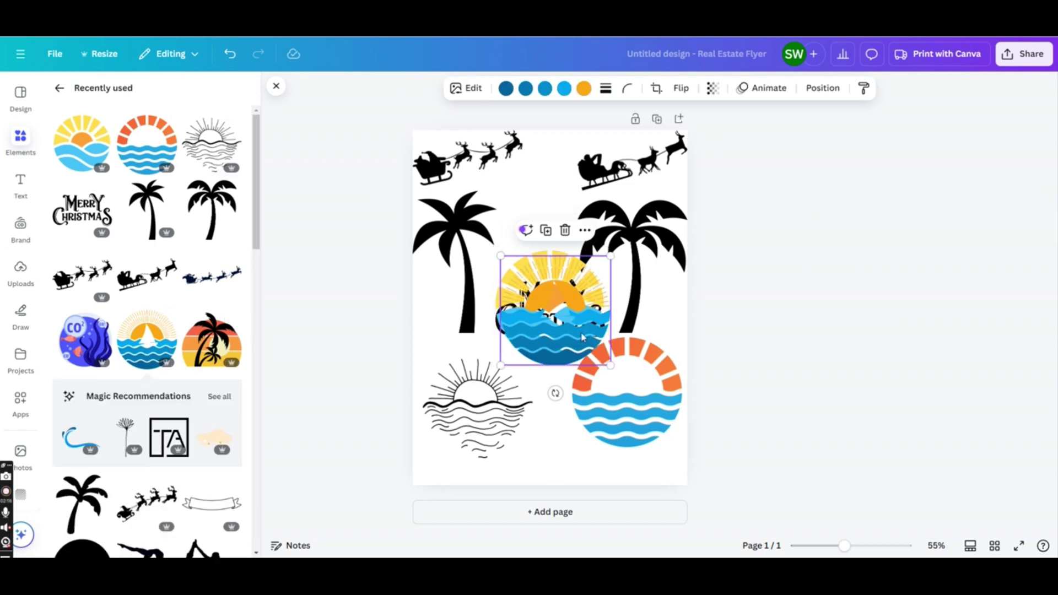
Delete the yellow and orange sun-waves graphics and move the sailboat sunset to the lower right.
left_click_drag(556, 312, 523, 419)
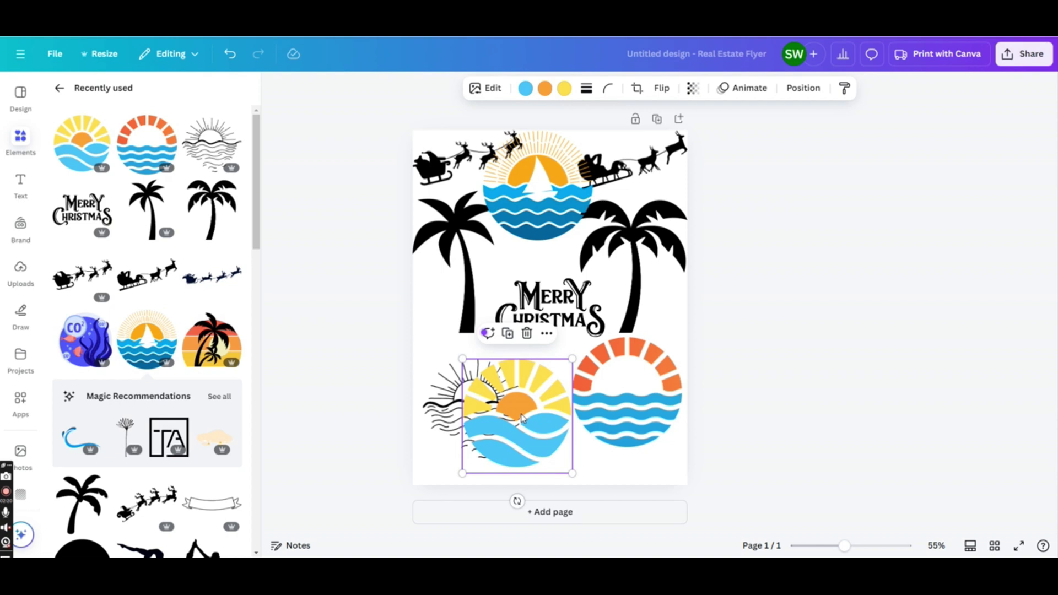
key("Delete")
left_click(590, 406)
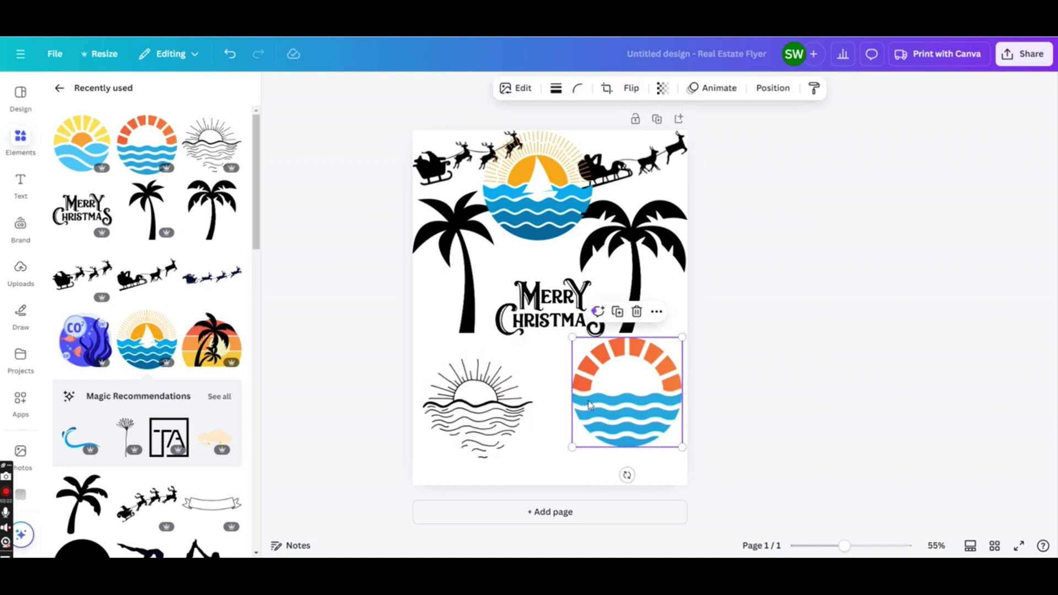
key("Delete")
left_click(547, 211)
left_click_drag(546, 211, 624, 438)
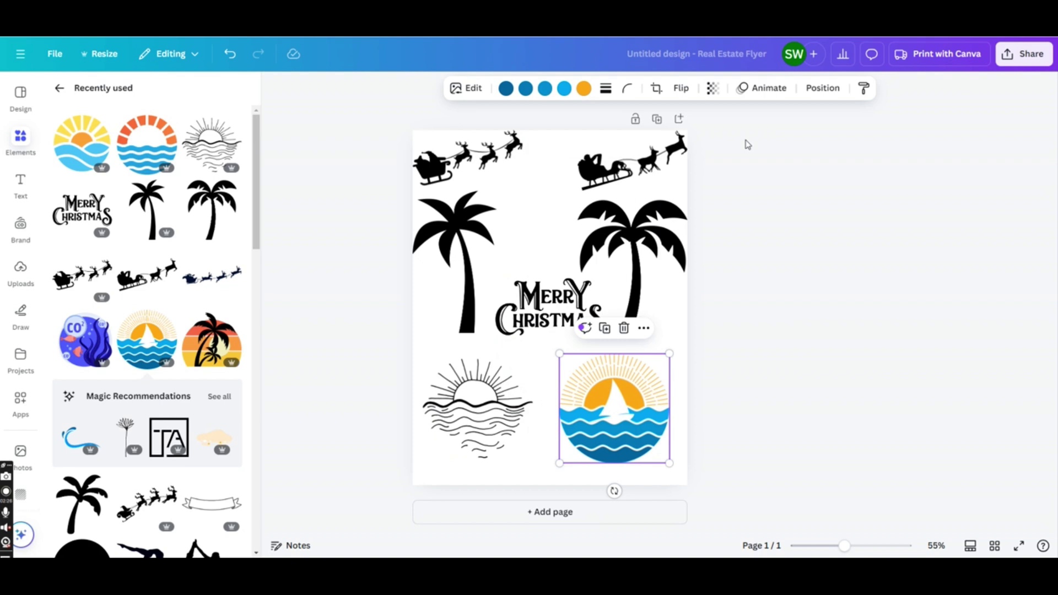
Retitle the design 'Ornament' and download it as an SVG with a transparent background.
left_click(729, 56)
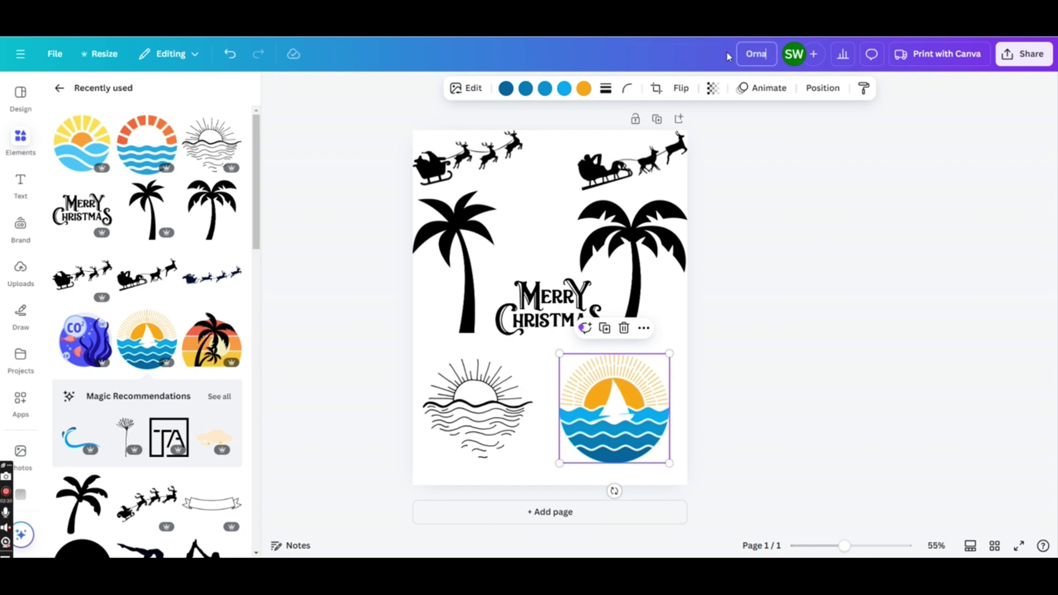
type("ment")
left_click(1024, 54)
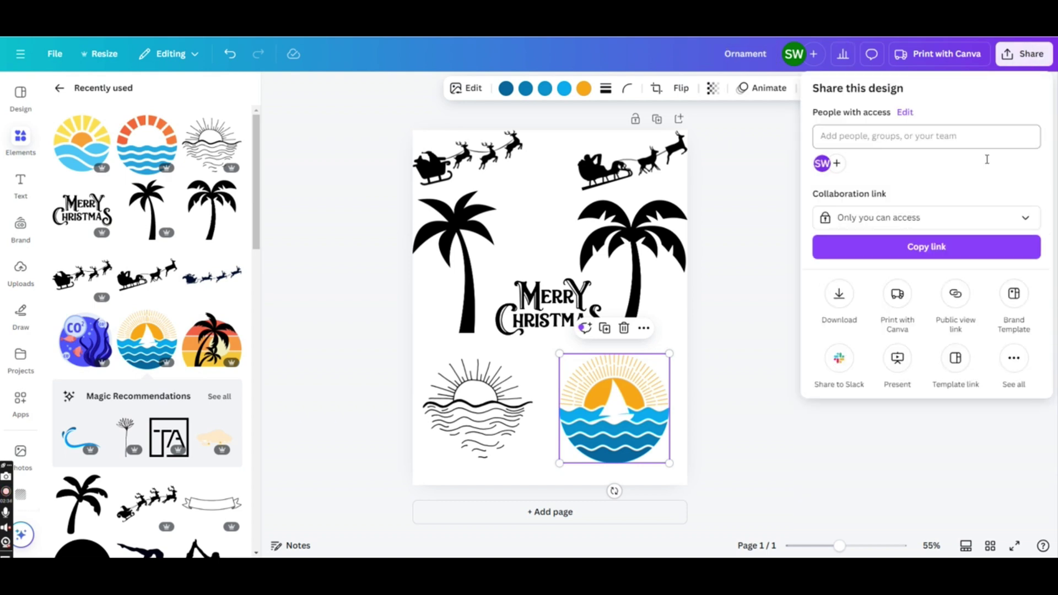
left_click(839, 295)
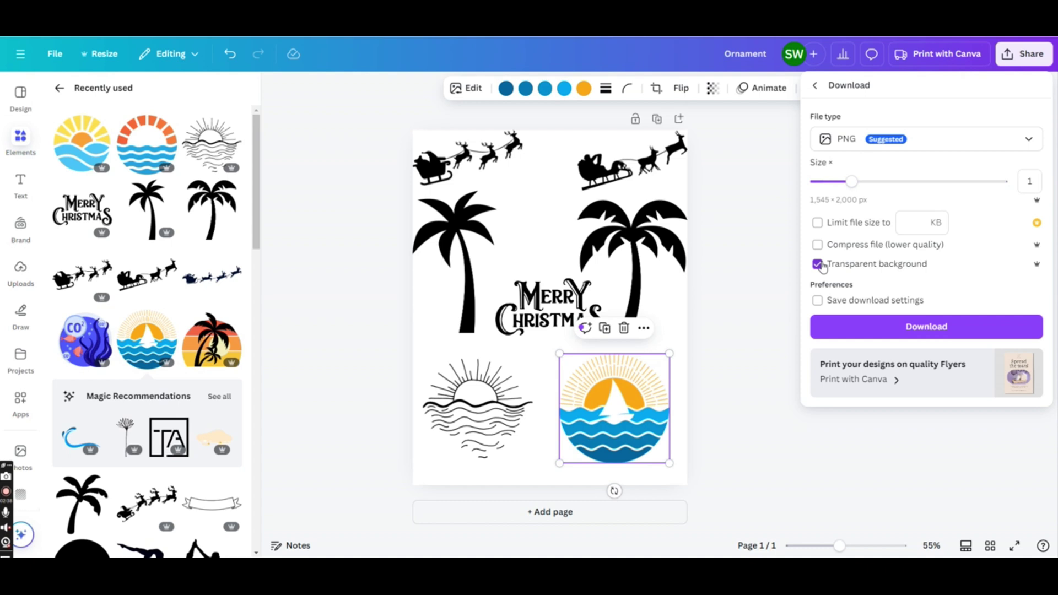
left_click(930, 144)
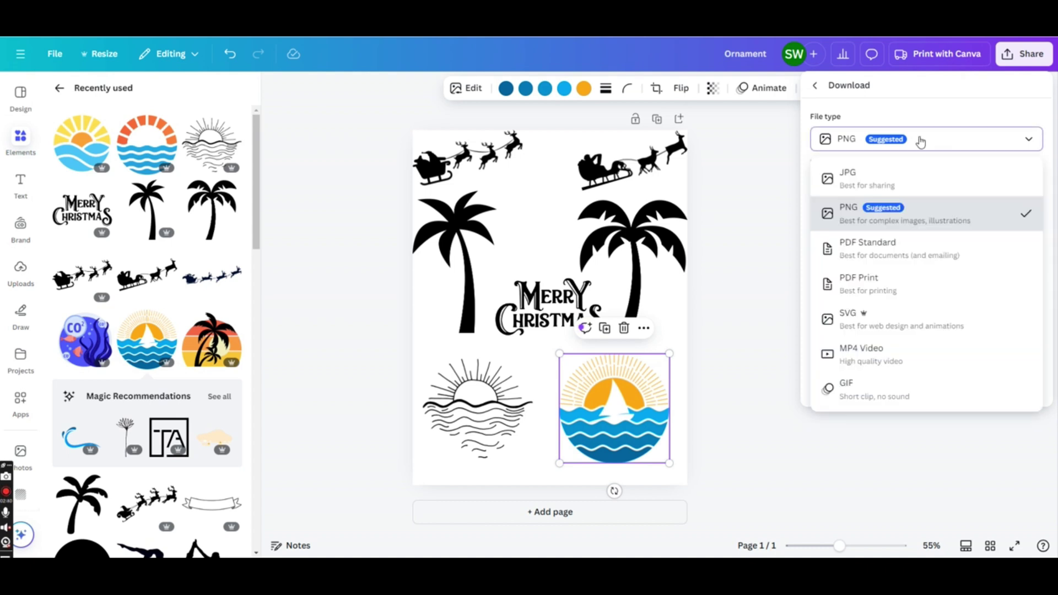
left_click(846, 328)
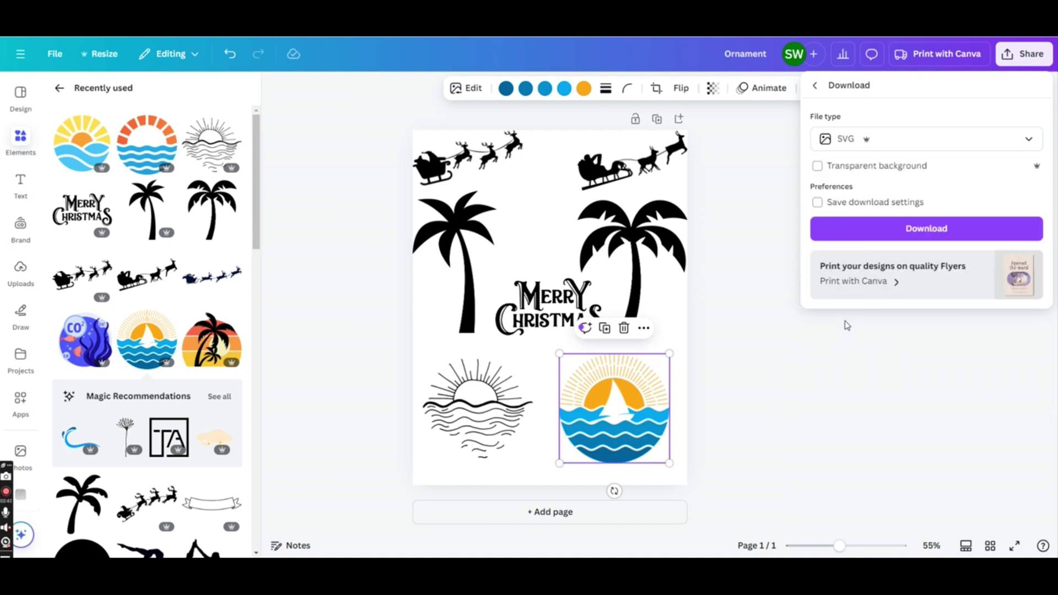
left_click(818, 166)
left_click(869, 230)
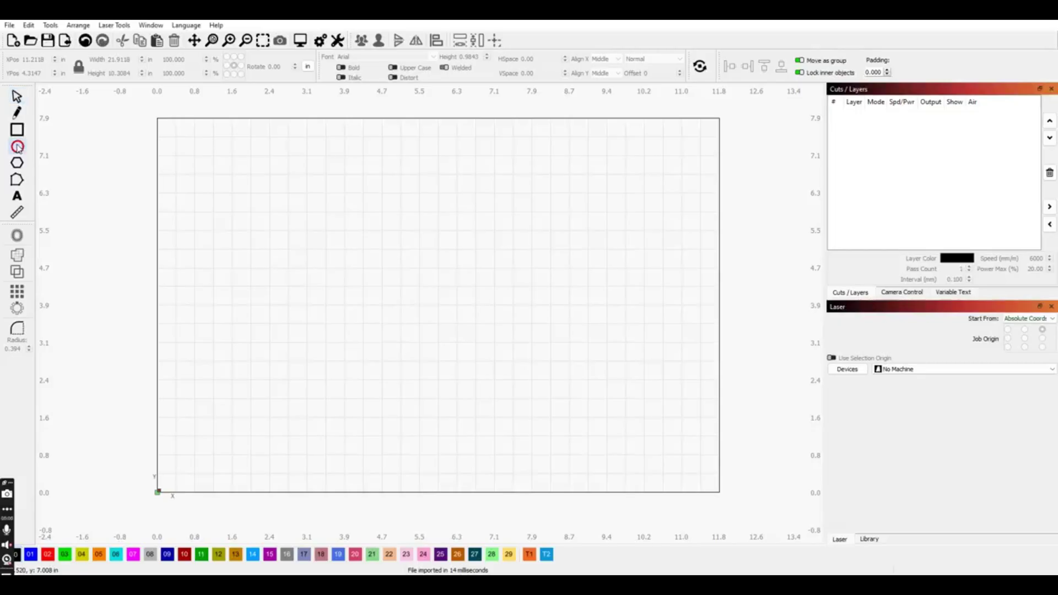
Draw a circle, set its width to 3 in, and offset it 0.25 in inward.
left_click_drag(204, 227, 293, 298)
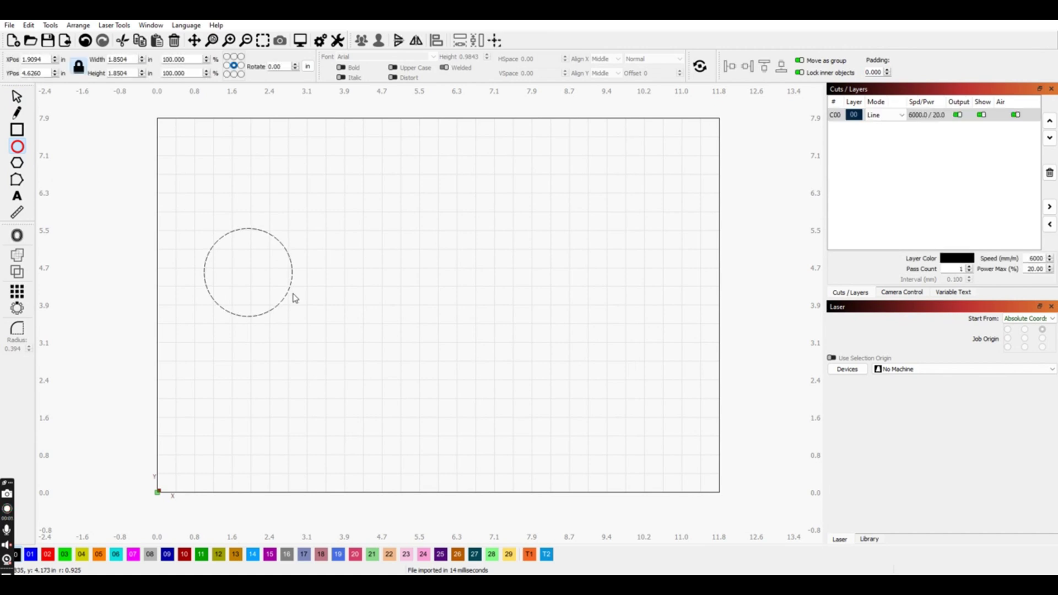
double_click(112, 59)
type("3")
key("Tab")
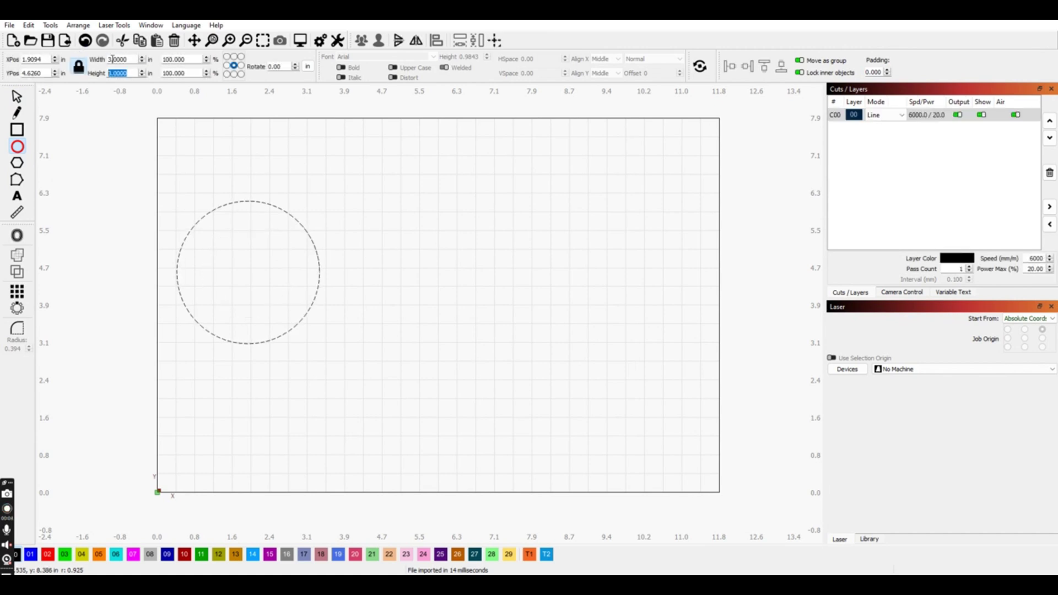
left_click(25, 239)
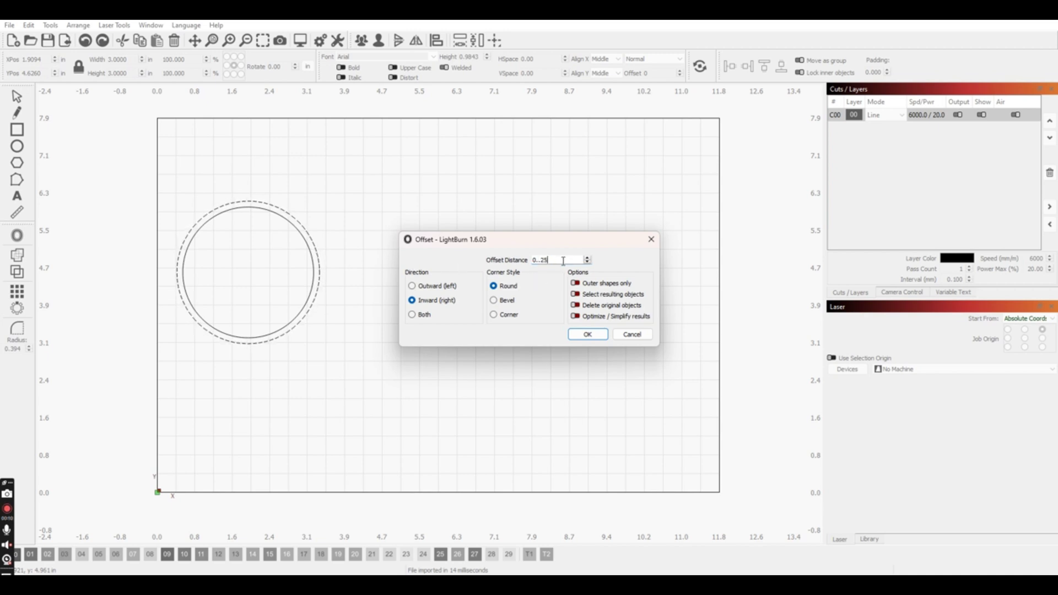
key("BackSpace")
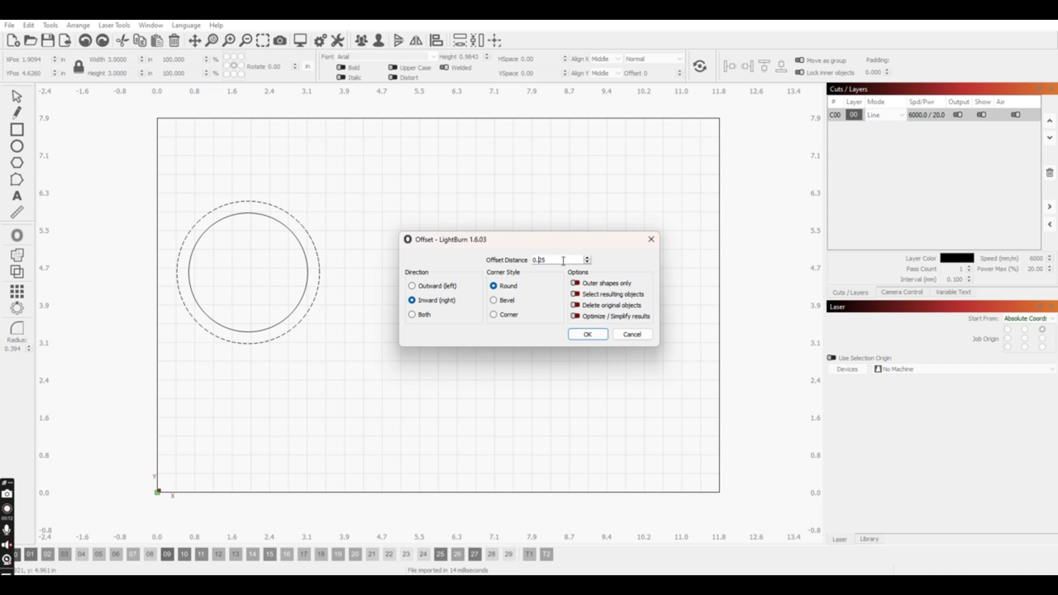
left_click(587, 334)
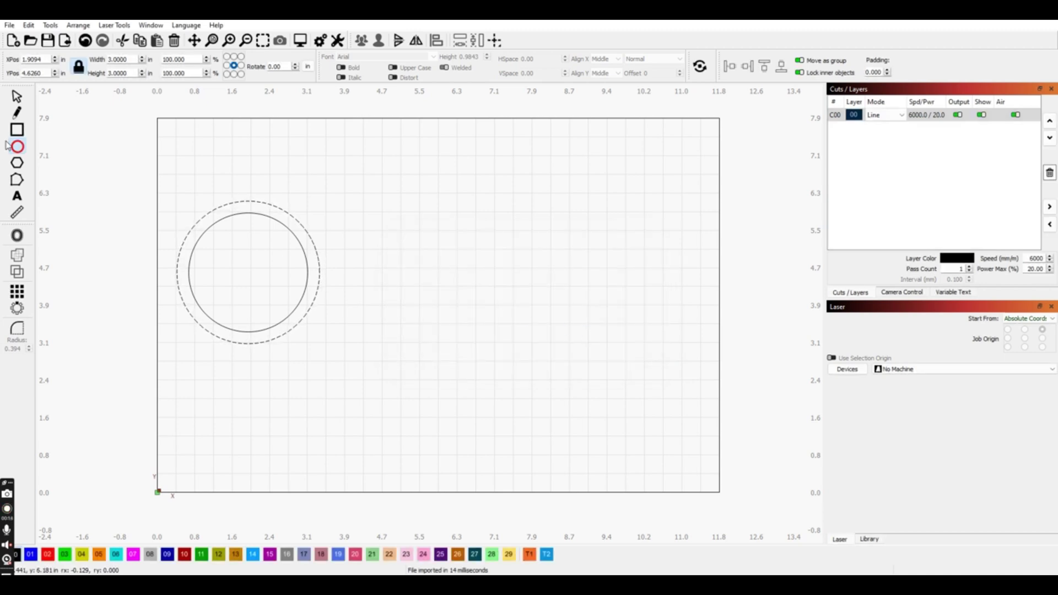
Draw a 0.5 in loop circle with a 0.125 in inward offset, removing a stray ellipse.
left_click_drag(227, 163, 257, 189)
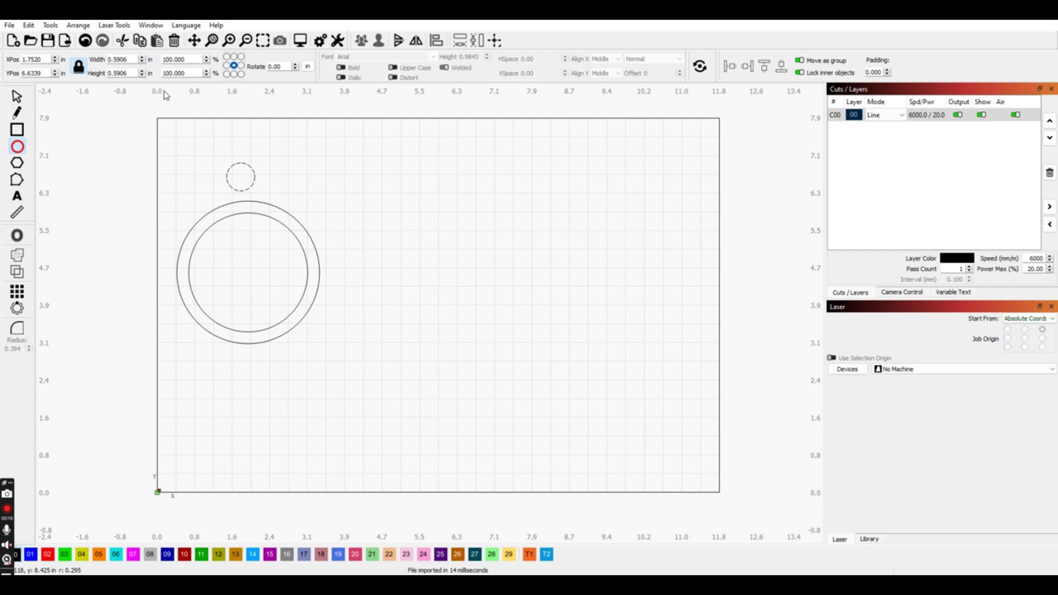
left_click(124, 59)
type(".5")
key("Tab")
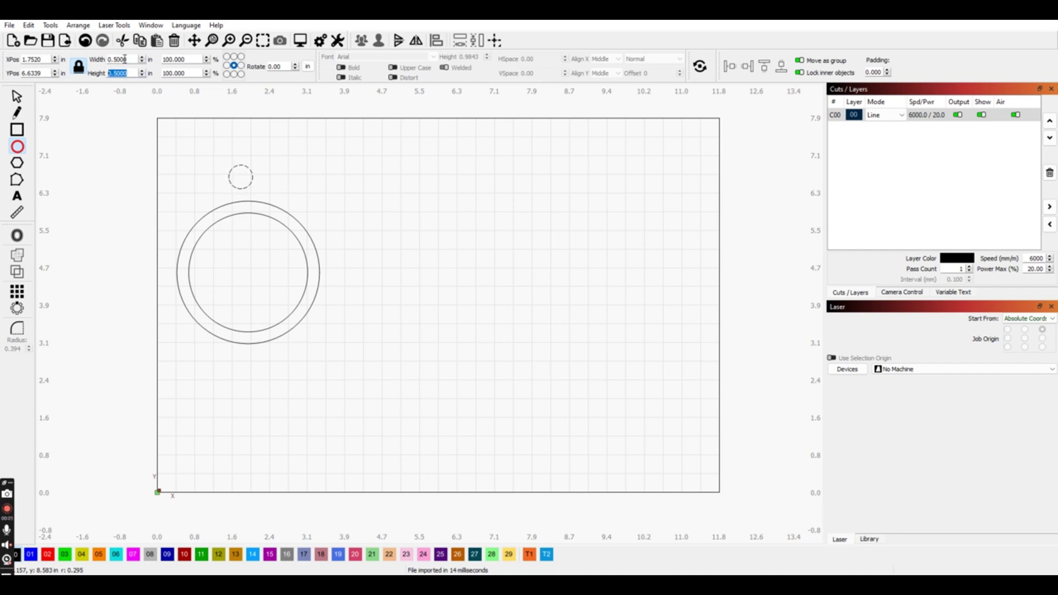
left_click(18, 242)
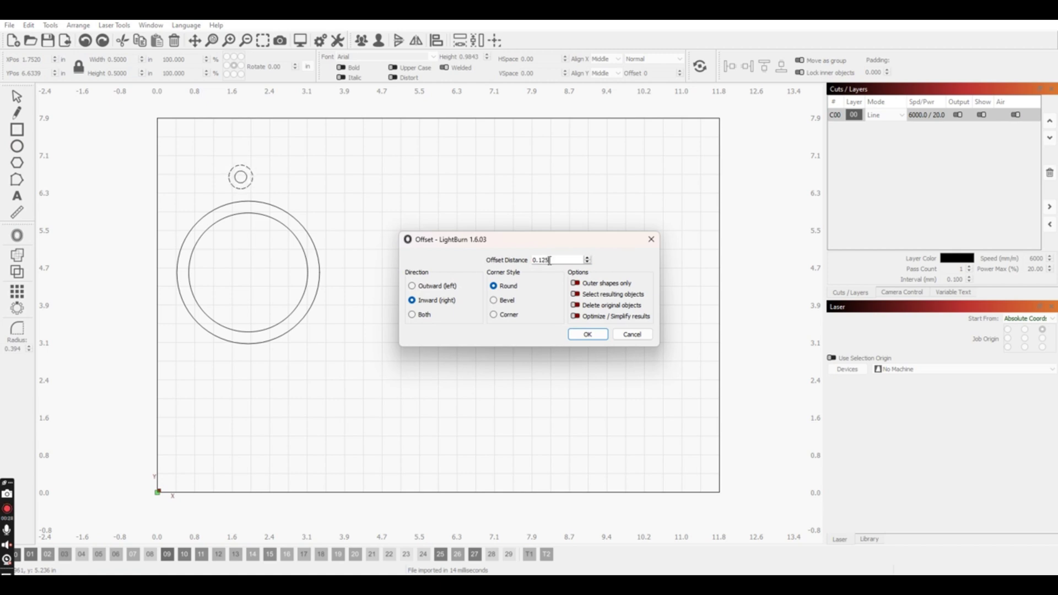
left_click(588, 335)
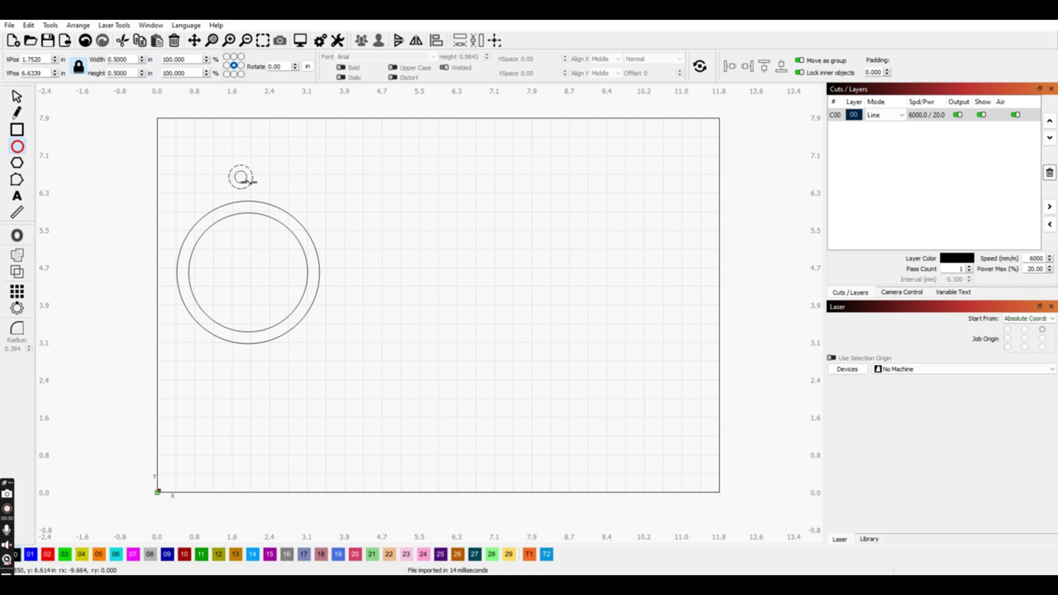
left_click_drag(268, 156, 257, 183)
key("Escape")
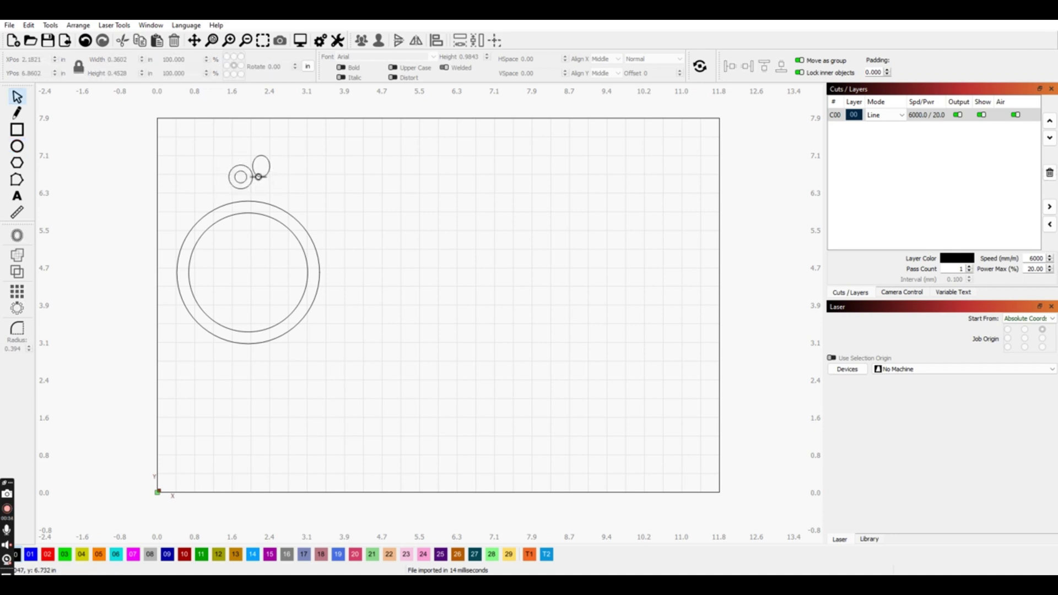
left_click(265, 161)
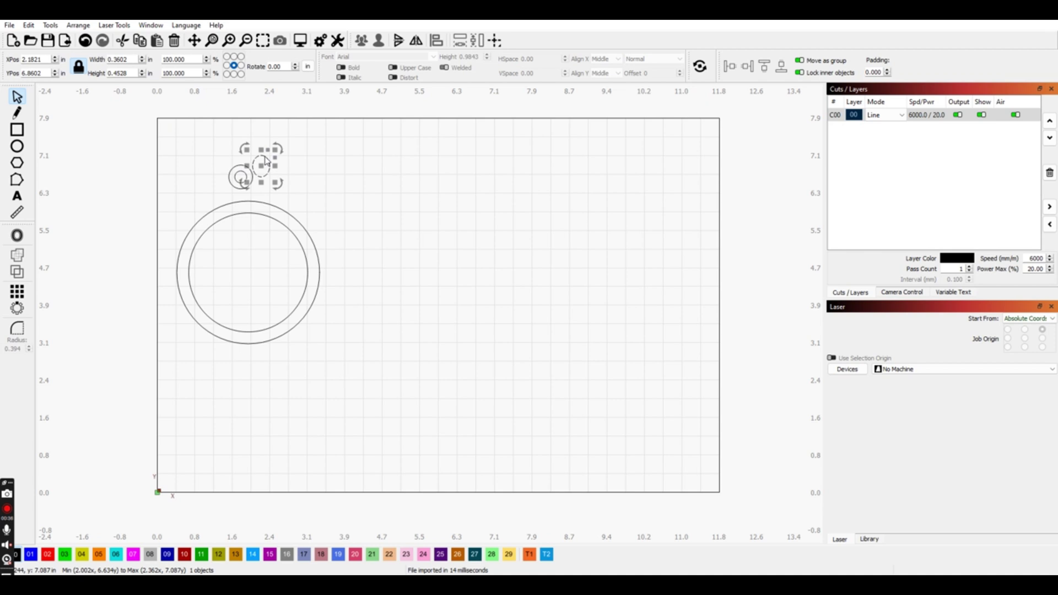
key("Delete")
Centre the loop over the ring with Align Centers and weld them with Ctrl+W.
left_click_drag(218, 151, 264, 205)
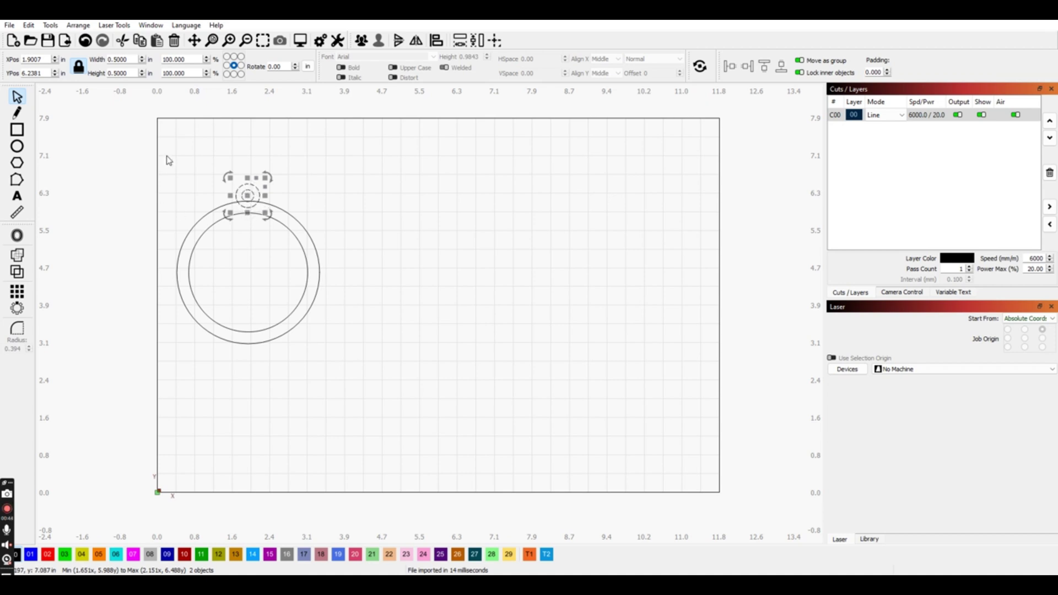
left_click_drag(167, 156, 365, 371)
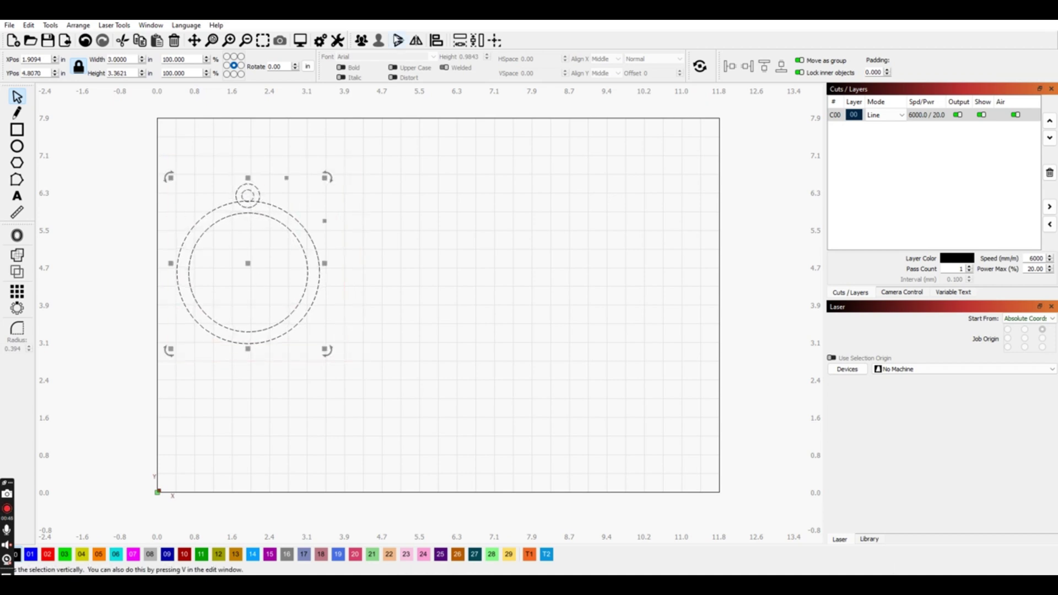
left_click(436, 40)
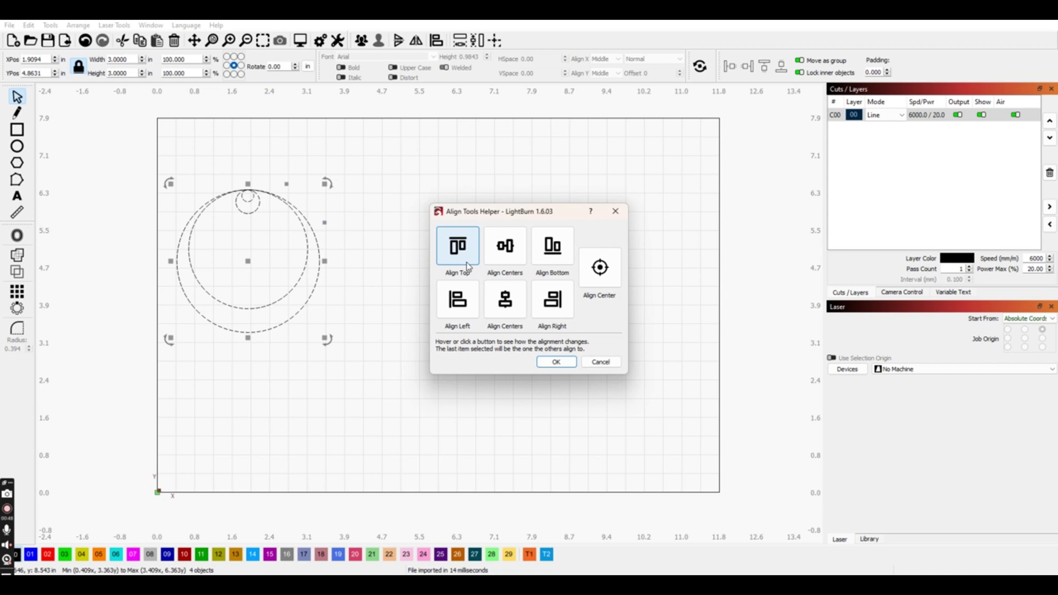
left_click(505, 299)
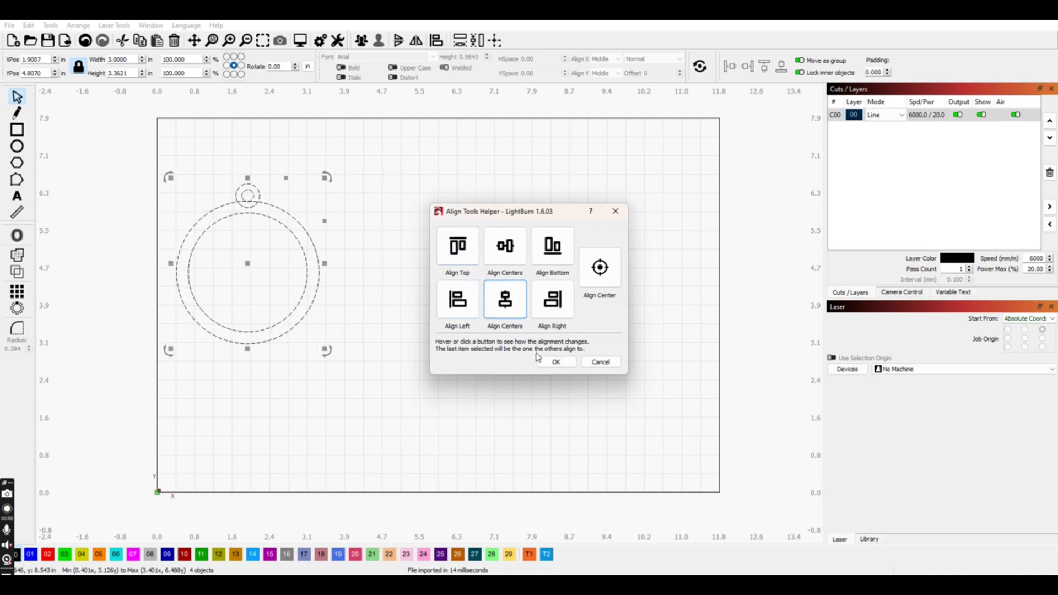
left_click(554, 362)
key("ctrl+w")
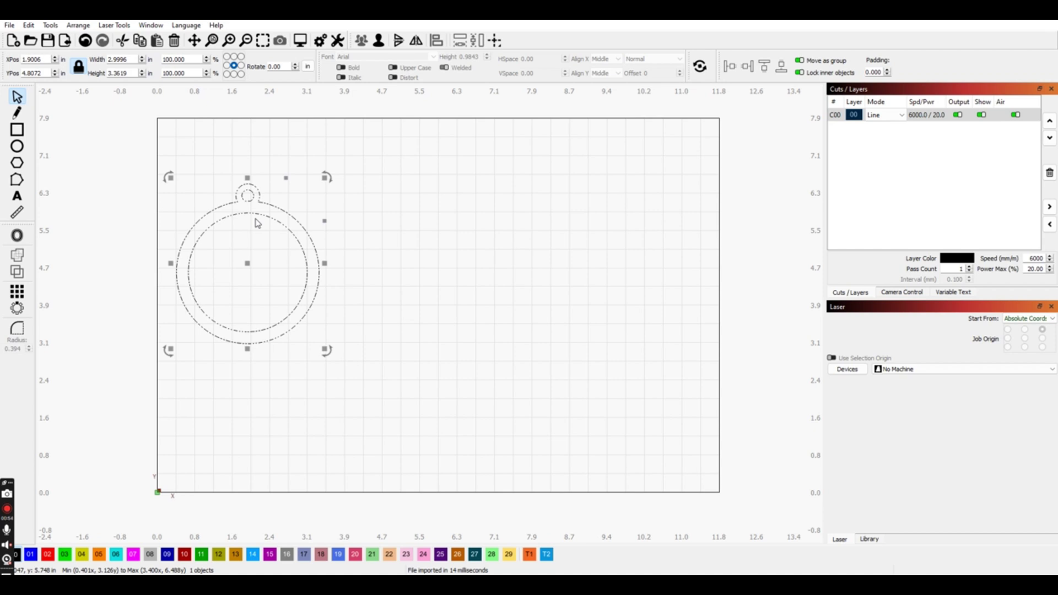
Duplicate the ornament to the right and draw two overlapping ellipses across its lower opening.
left_click_drag(255, 223, 436, 227)
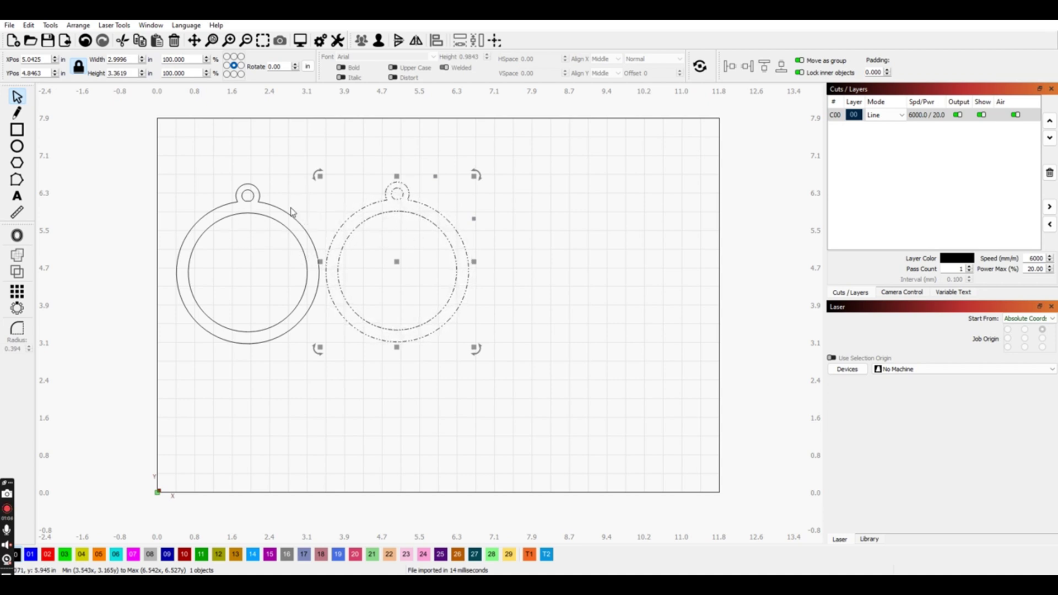
left_click(19, 148)
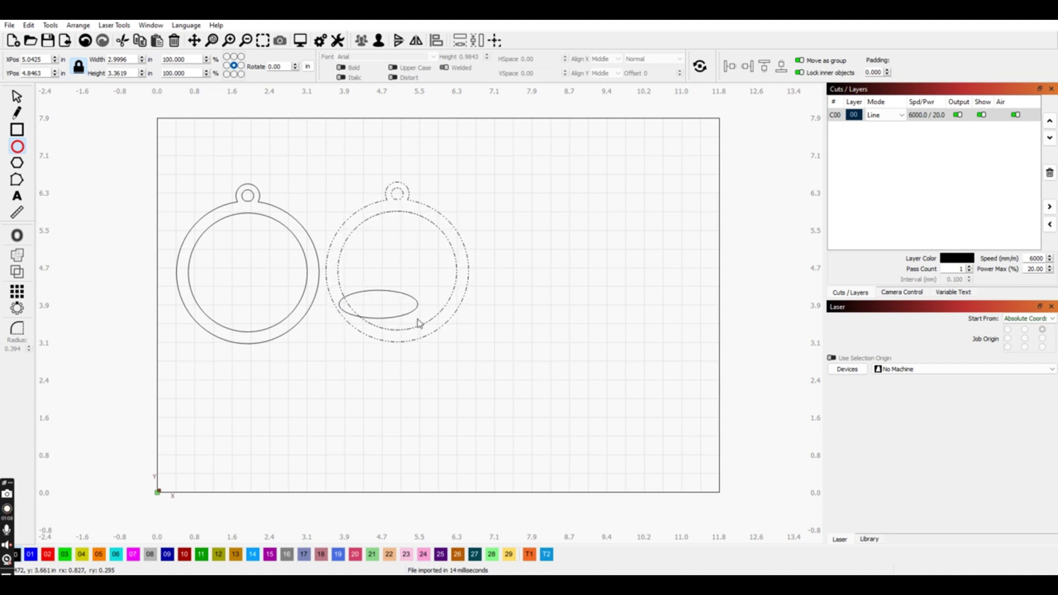
left_click_drag(417, 319, 418, 320)
left_click_drag(453, 326, 454, 325)
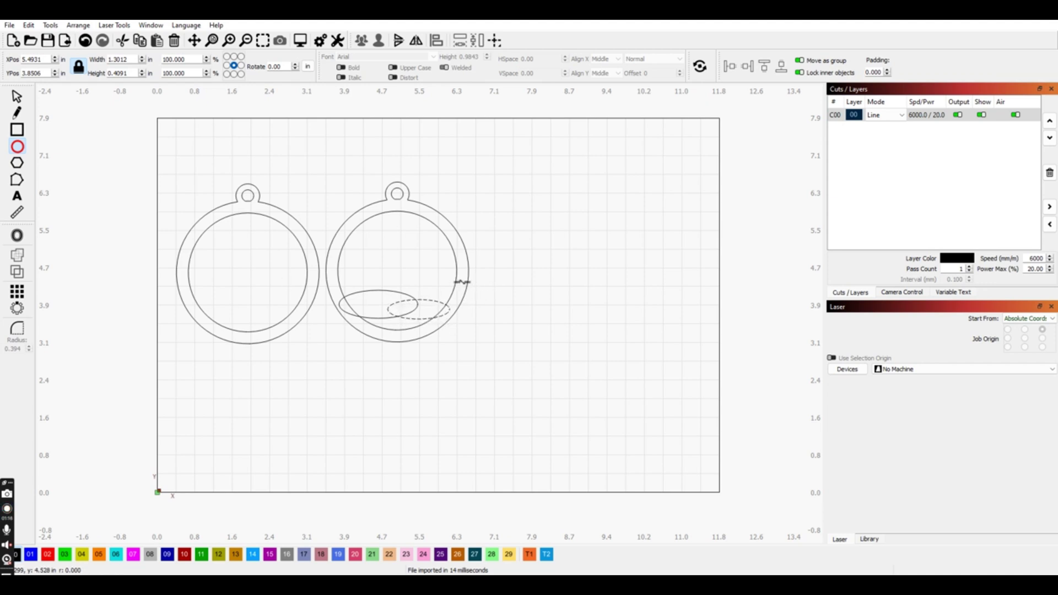
Union the ellipses with the inner ring, break apart, and delete the leftover wave line.
left_click(18, 98)
left_click(460, 283, "shift")
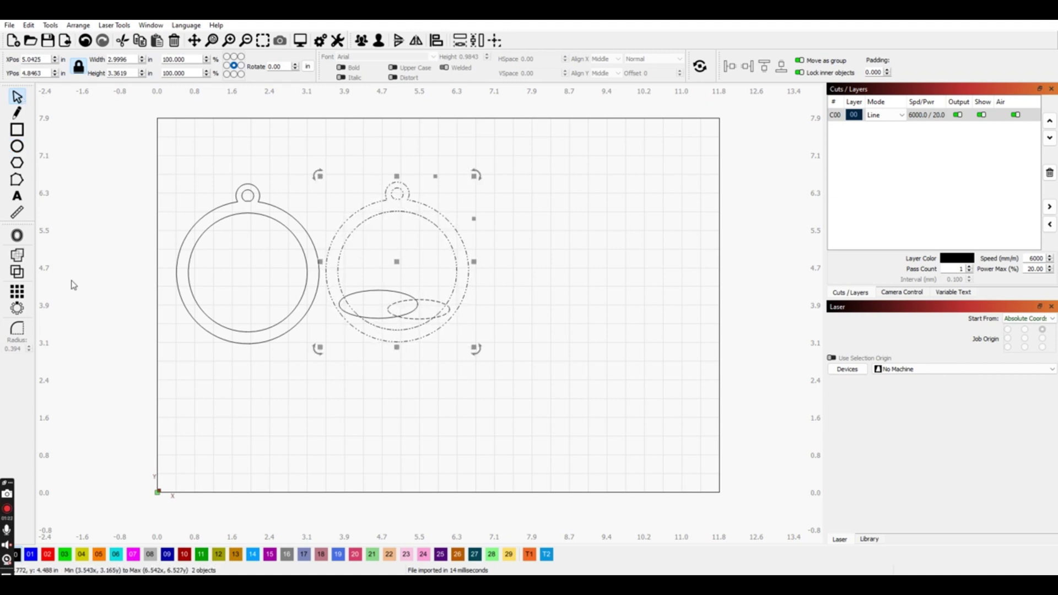
left_click(18, 272)
left_click(434, 270)
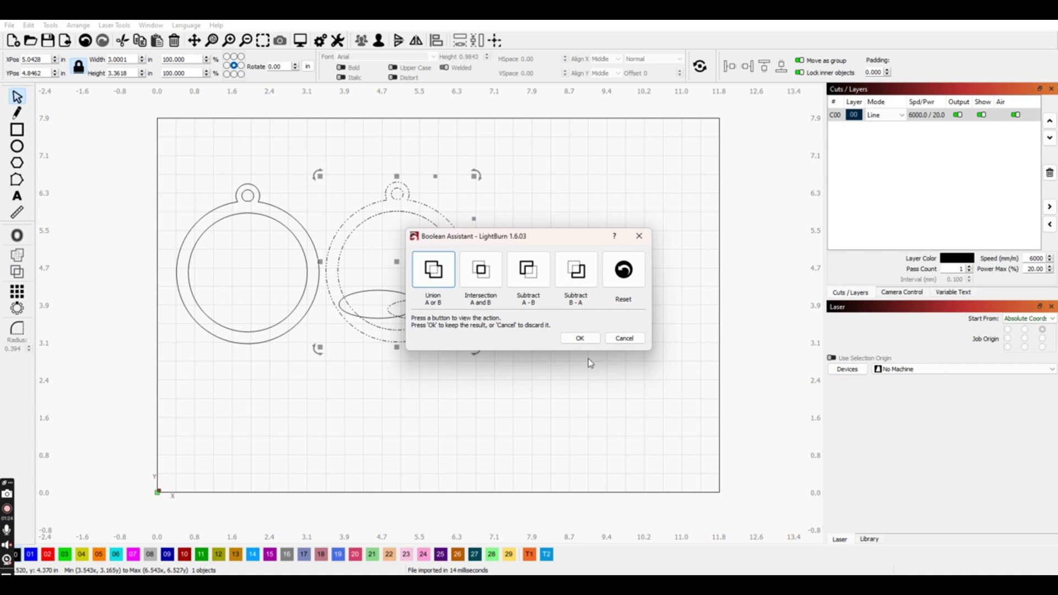
left_click(584, 340)
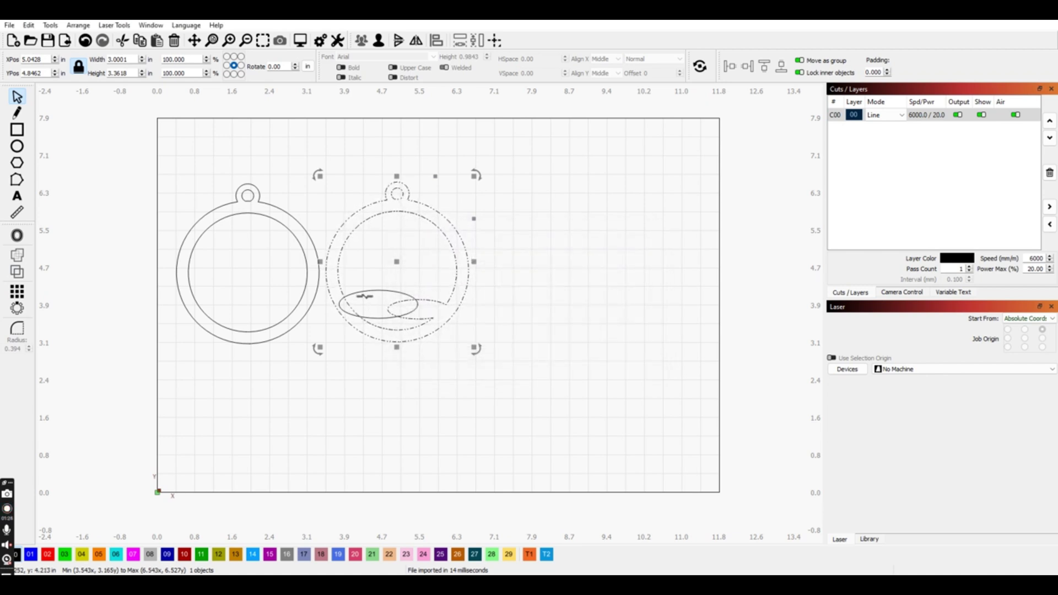
left_click(17, 272)
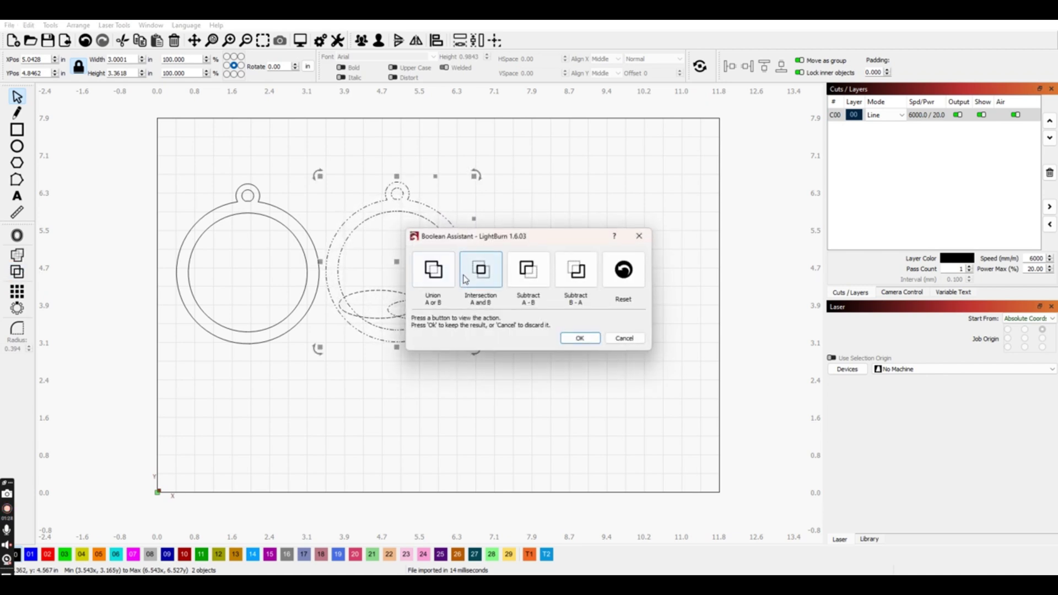
left_click(446, 279)
left_click(581, 339)
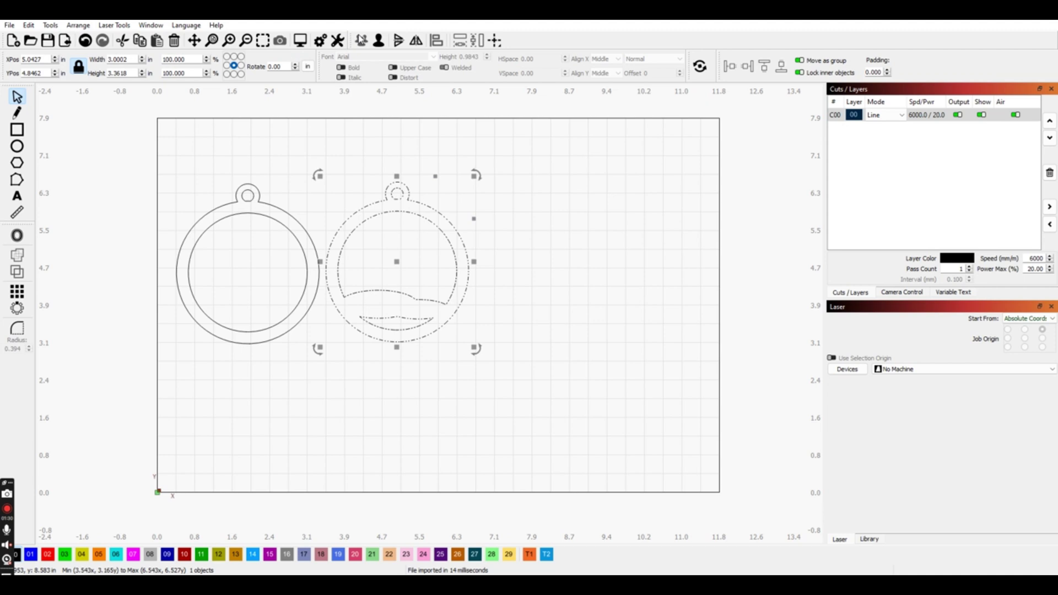
left_click(378, 41)
left_click(416, 324)
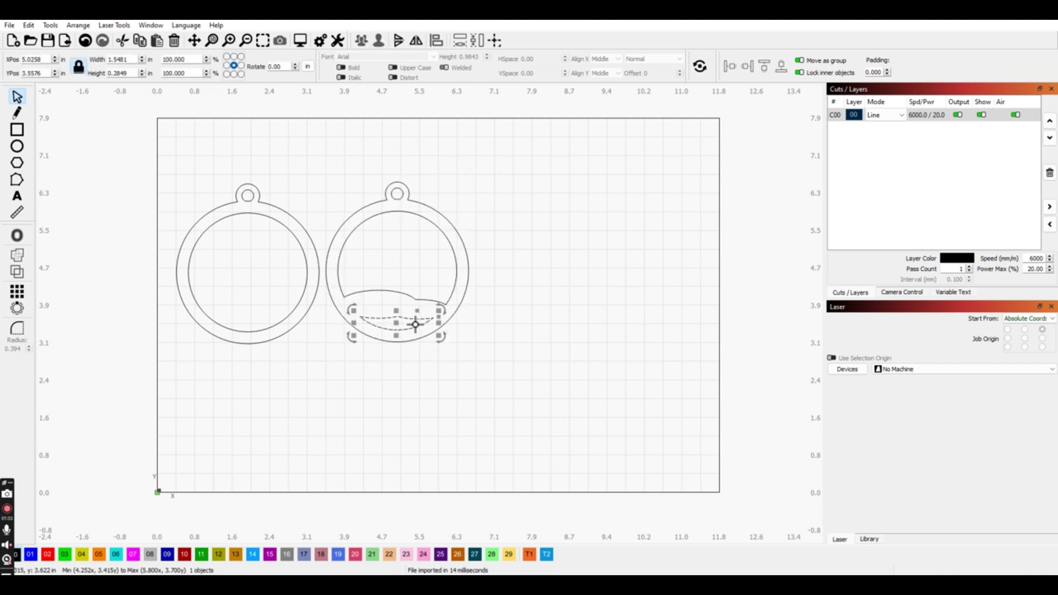
key("Delete")
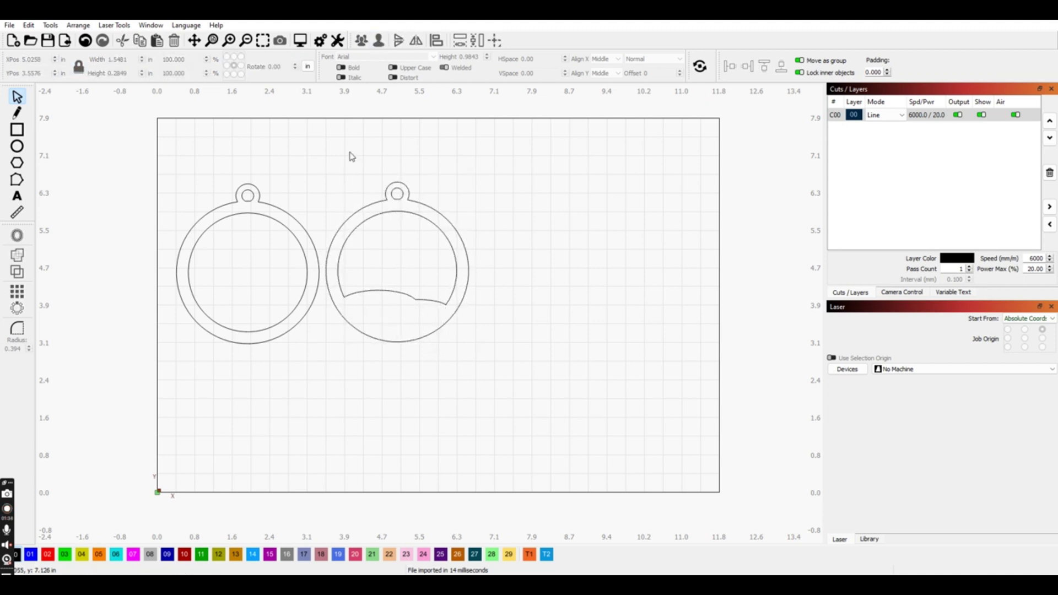
Group the wavy ornament's parts and place a copy further right.
left_click_drag(432, 360, 516, 367)
left_click(364, 43)
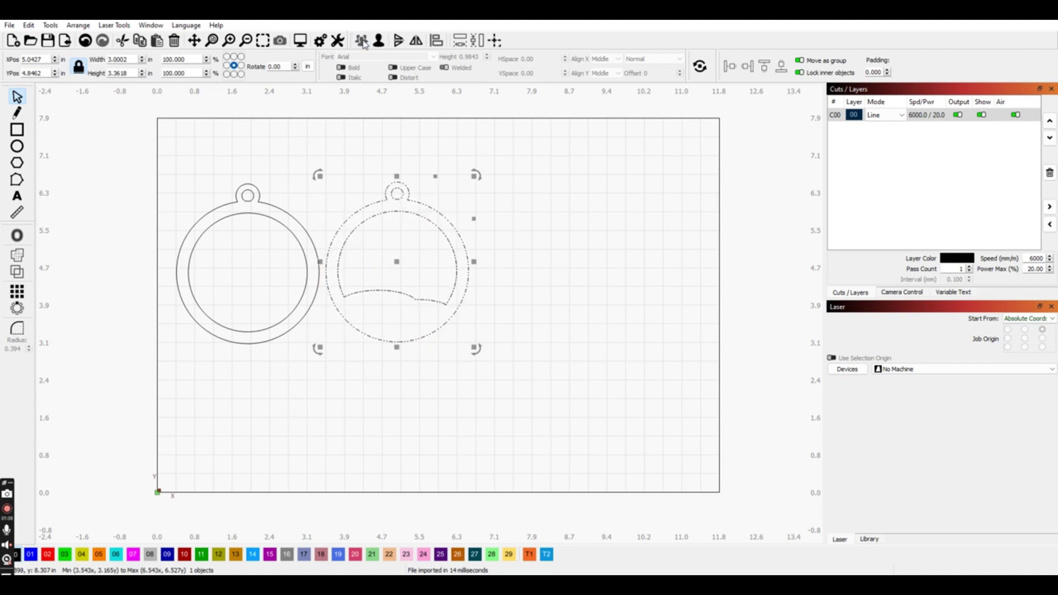
left_click_drag(443, 202, 598, 210)
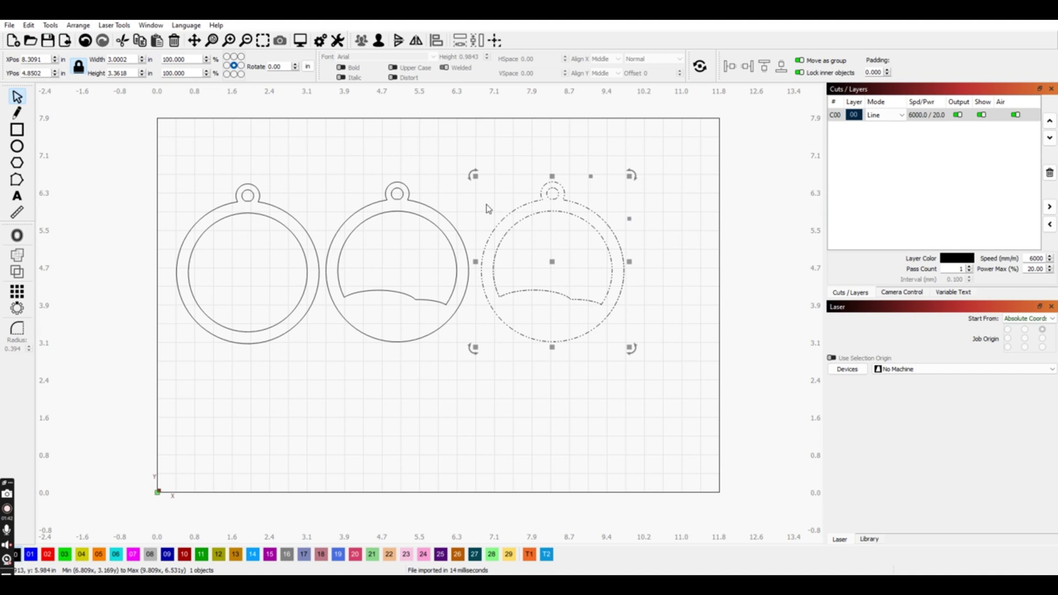
Import the Ornament design file and position it right of the work area.
left_click(65, 40)
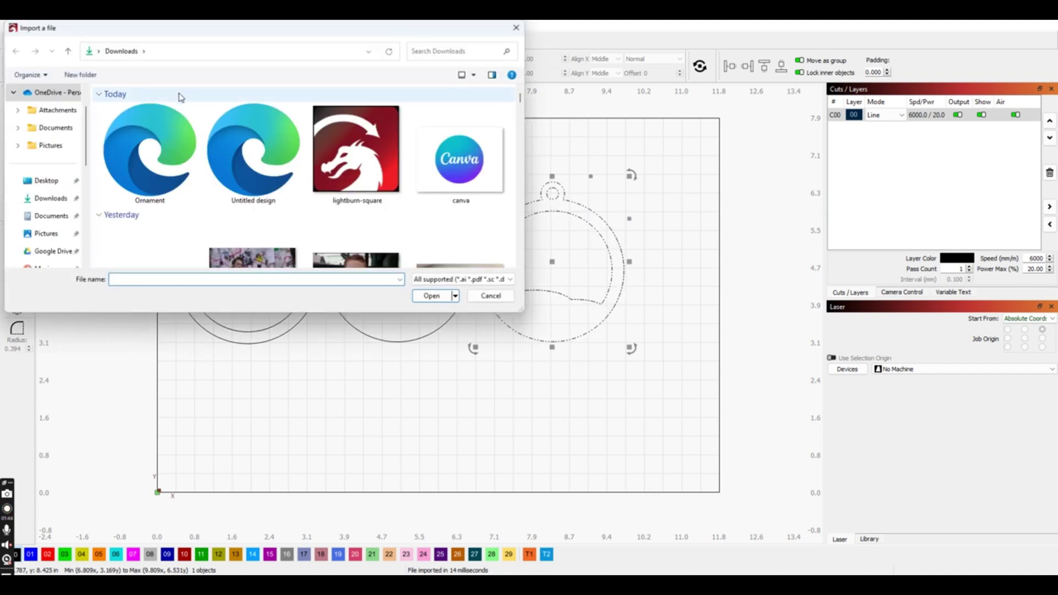
double_click(180, 154)
scroll(266, 233, "down", 3)
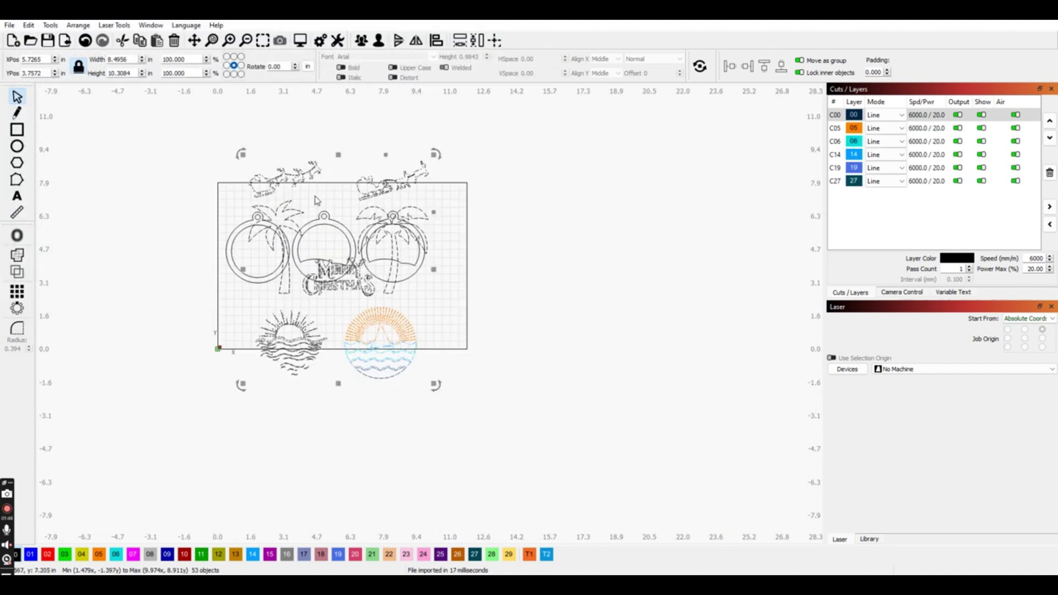
left_click_drag(308, 276, 546, 279)
left_click_drag(549, 185, 549, 168)
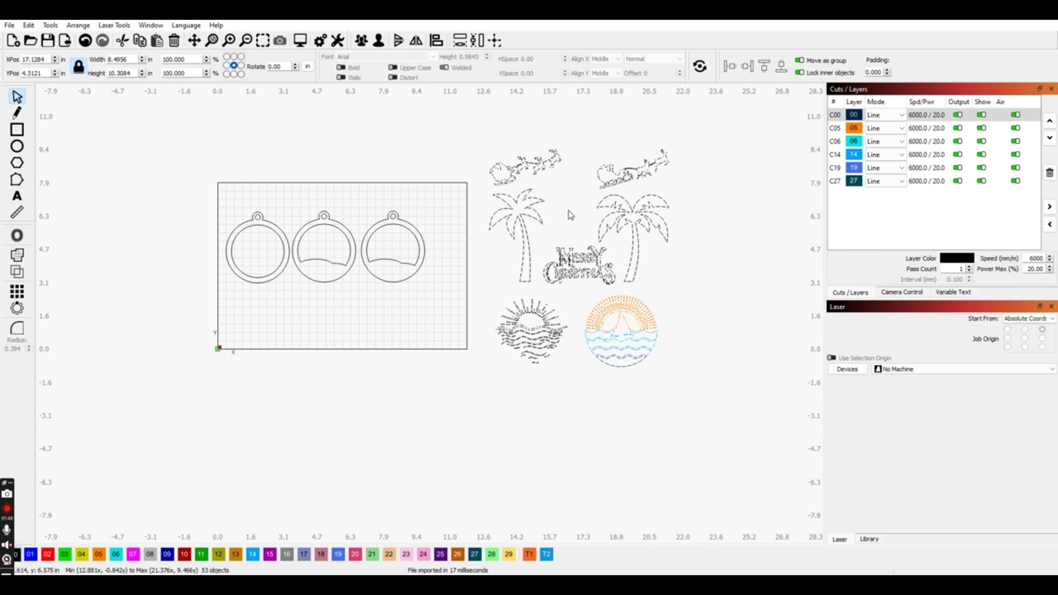
left_click(642, 217)
Move a palm tree into the middle ornament's wavy opening and reselect it.
left_click_drag(642, 205, 278, 143)
scroll(310, 279, "up", 3)
scroll(315, 280, "up", 2)
key("Escape")
left_click(451, 175)
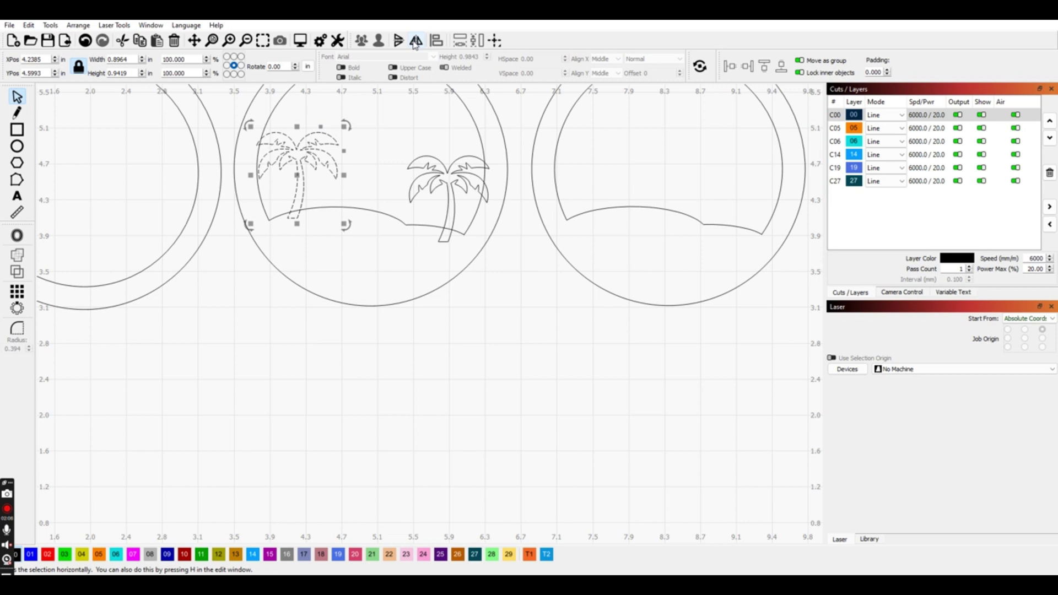
Nudge the left palm tree into place and Union it with the middle ornament.
left_click_drag(284, 168, 277, 170)
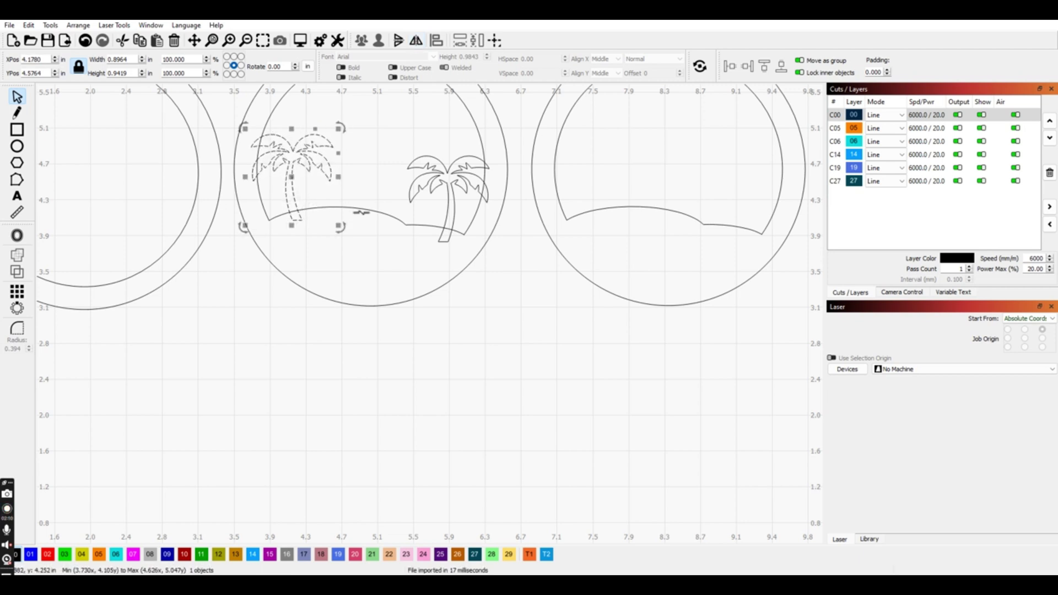
left_click(358, 212, "shift")
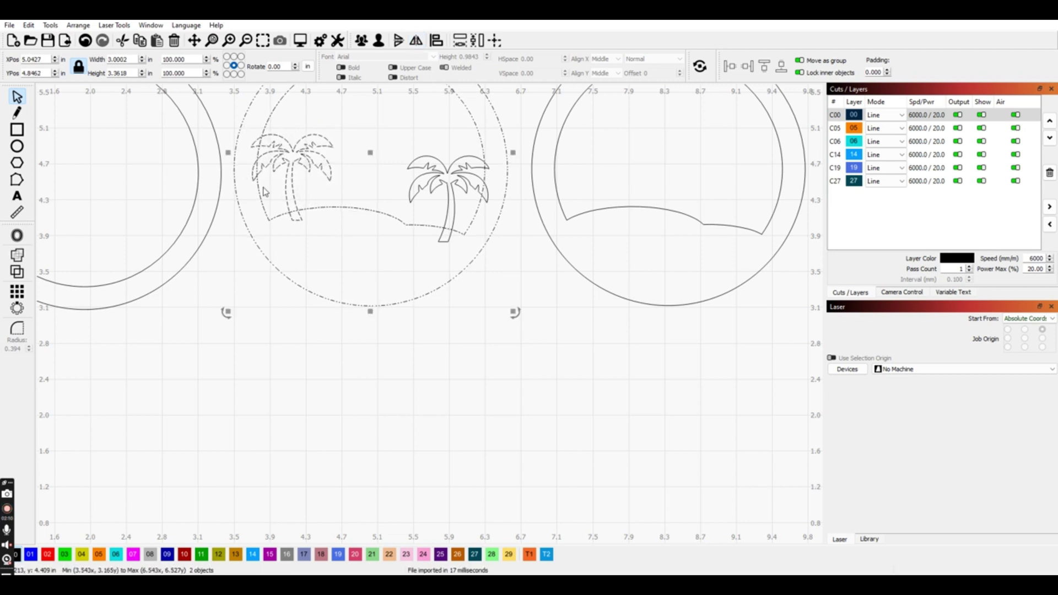
left_click(17, 272)
left_click(433, 270)
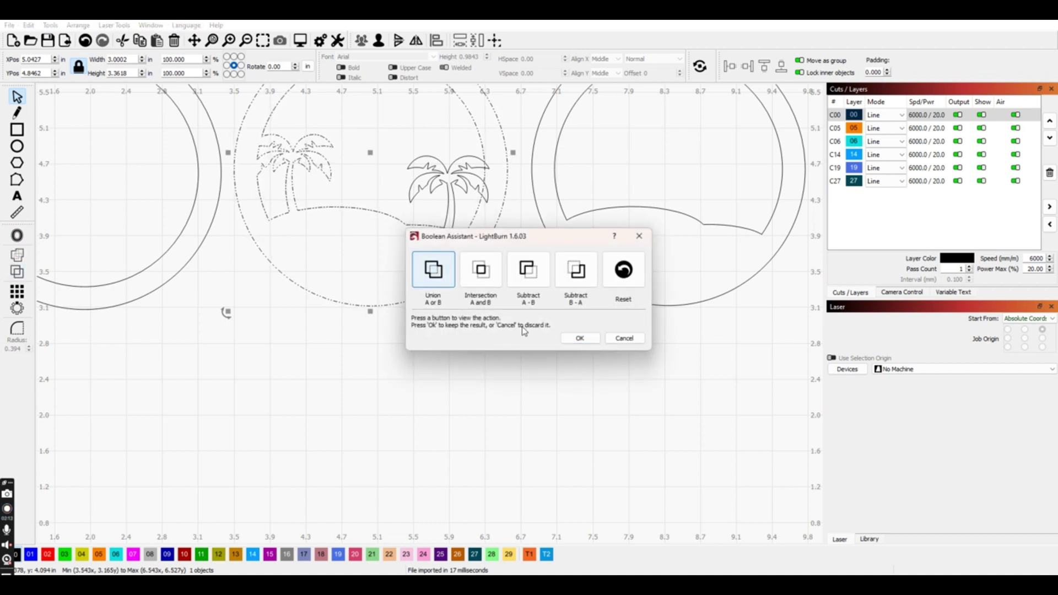
left_click(573, 337)
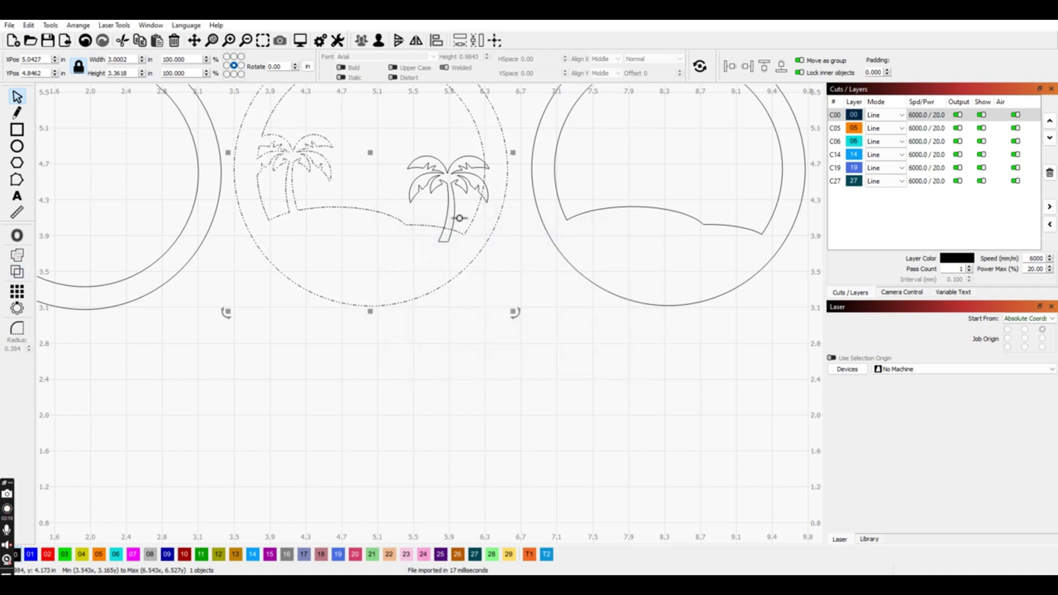
Union the right palm tree with the middle ornament as well.
left_click(460, 188, "shift")
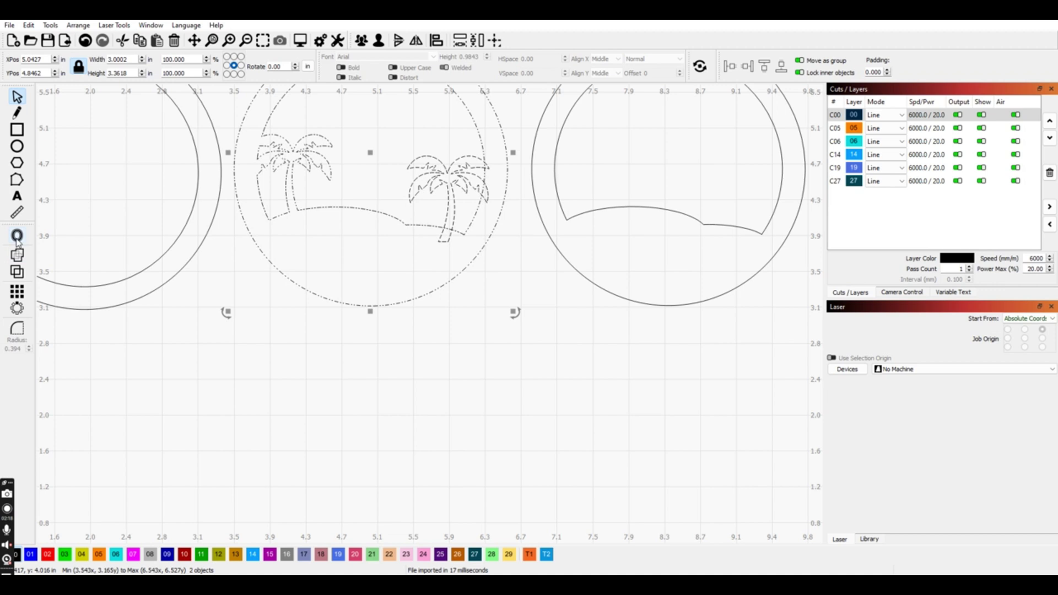
left_click(17, 272)
left_click(434, 280)
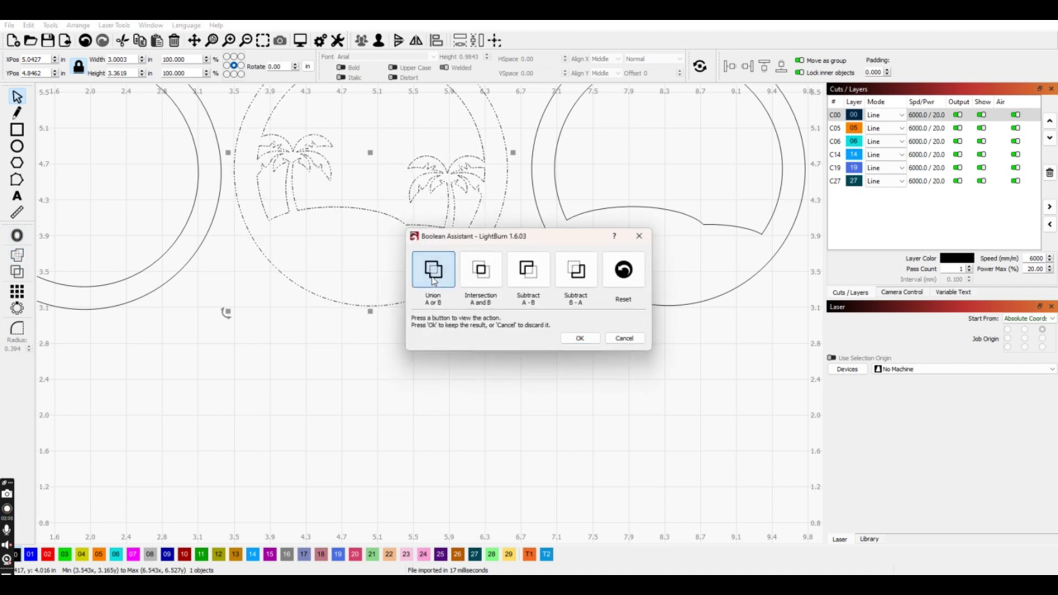
left_click(580, 338)
scroll(499, 274, "down", 2)
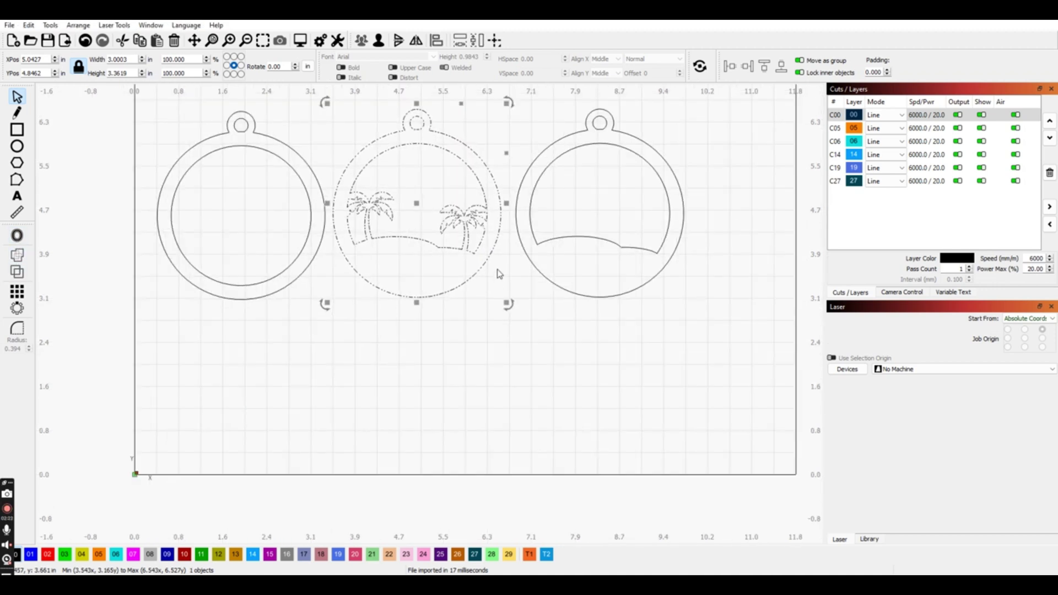
scroll(499, 274, "down", 1)
left_click(509, 280)
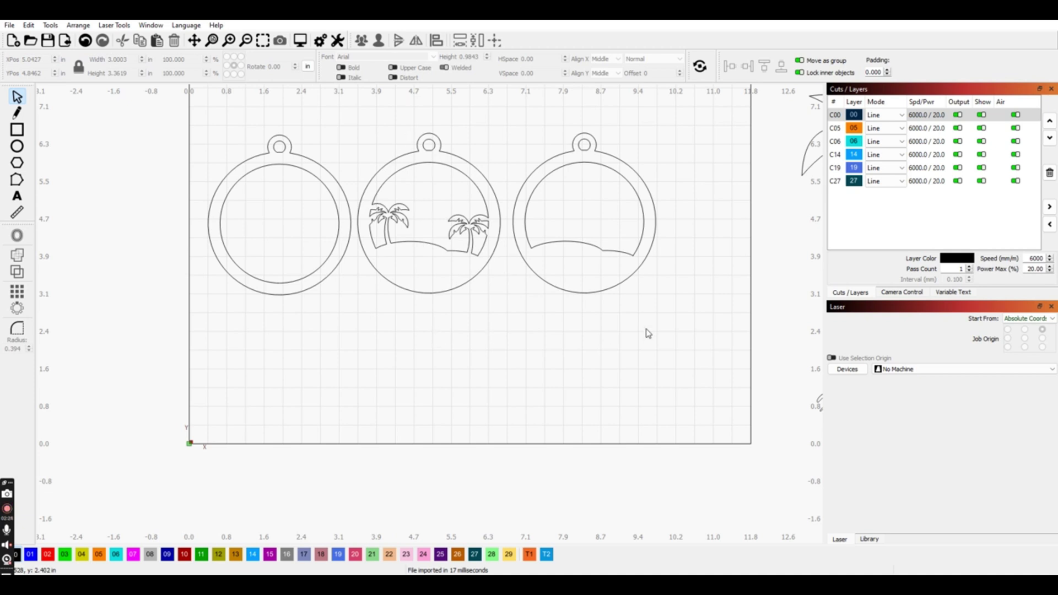
Move the sleigh and reindeer onto the ornament page and mirror them horizontally.
scroll(720, 337, "down", 4)
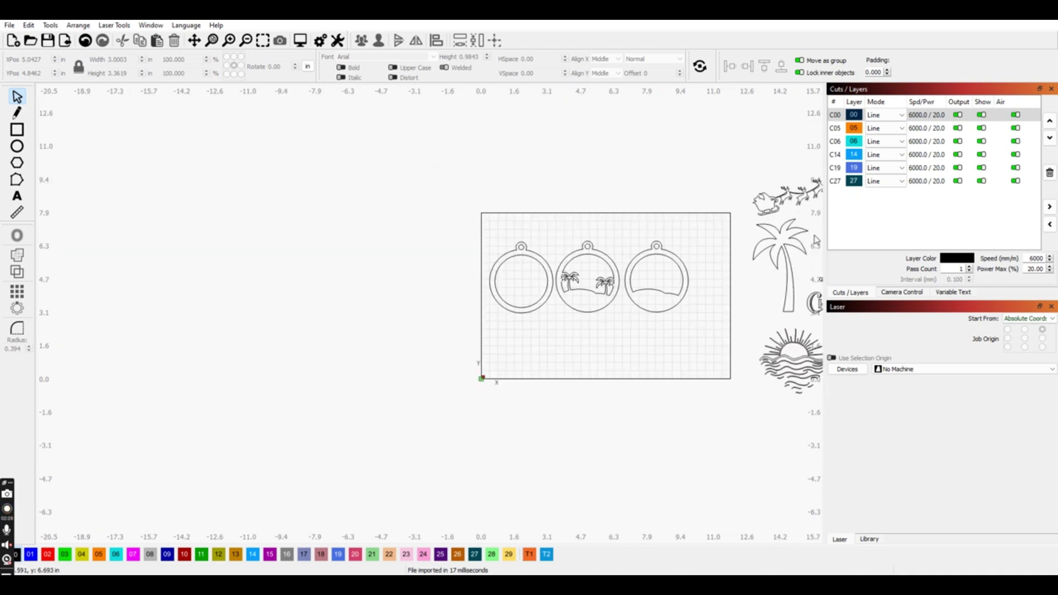
scroll(804, 257, "up", 4)
scroll(805, 255, "up", 1)
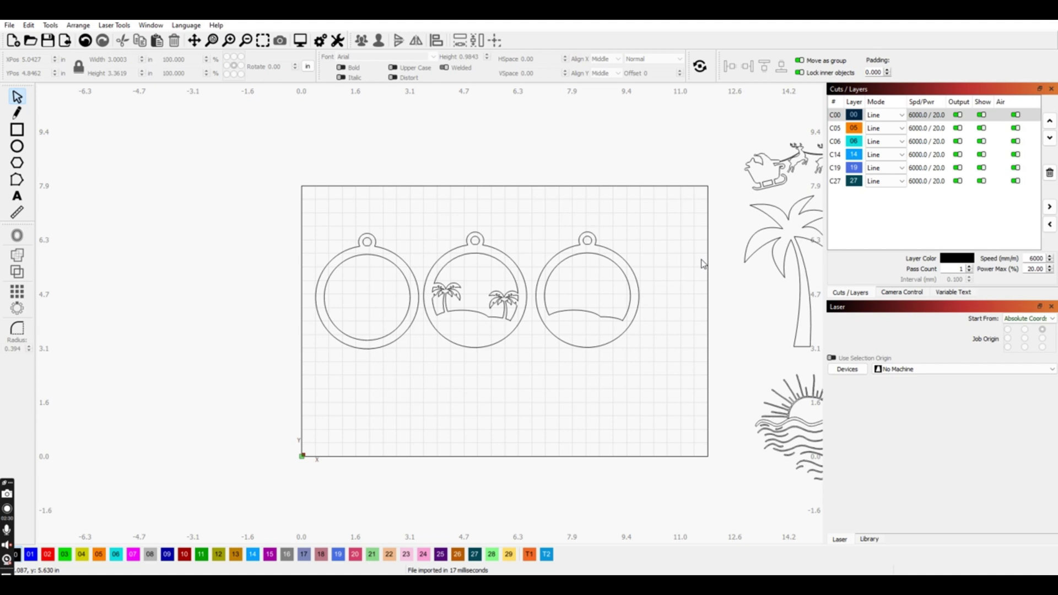
left_click(214, 43)
scroll(462, 175, "down", 6)
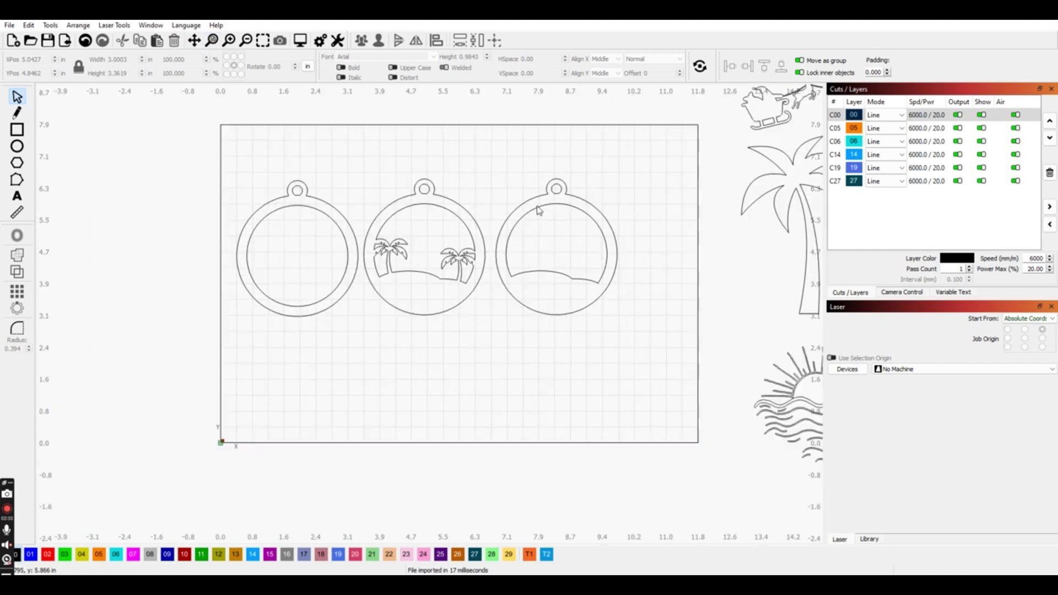
scroll(672, 193, "up", 2)
scroll(672, 193, "up", 2)
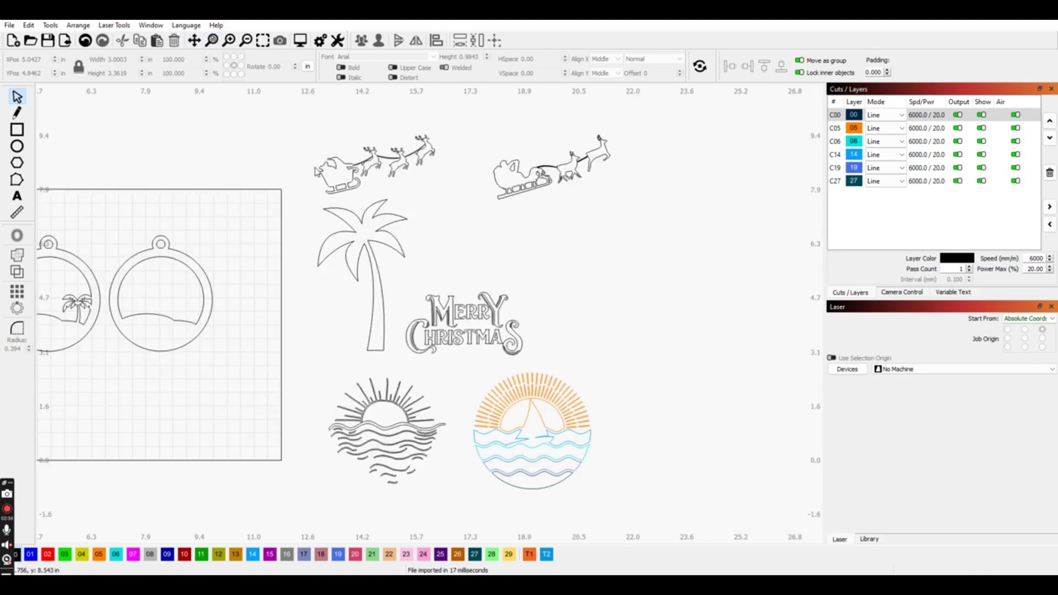
left_click(317, 172)
left_click_drag(317, 173, 167, 220)
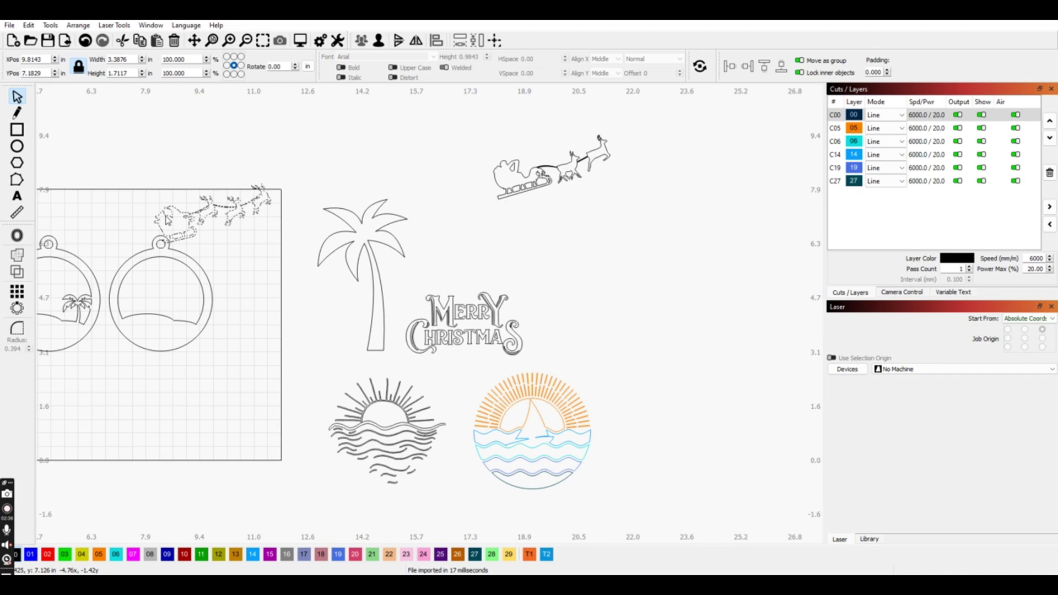
left_click(417, 42)
scroll(214, 264, "up", 3)
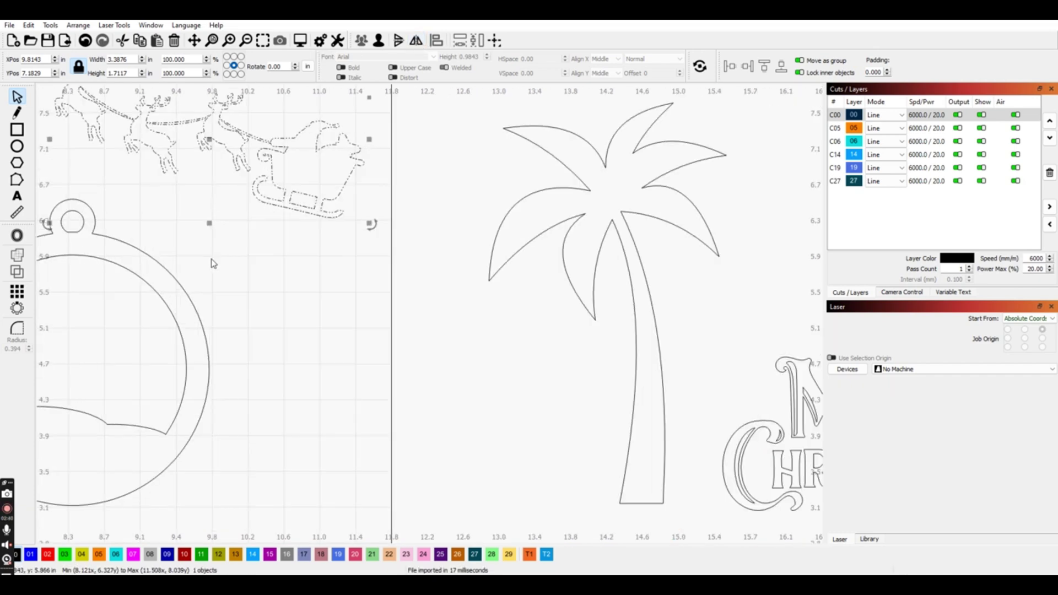
scroll(219, 219, "down", 3)
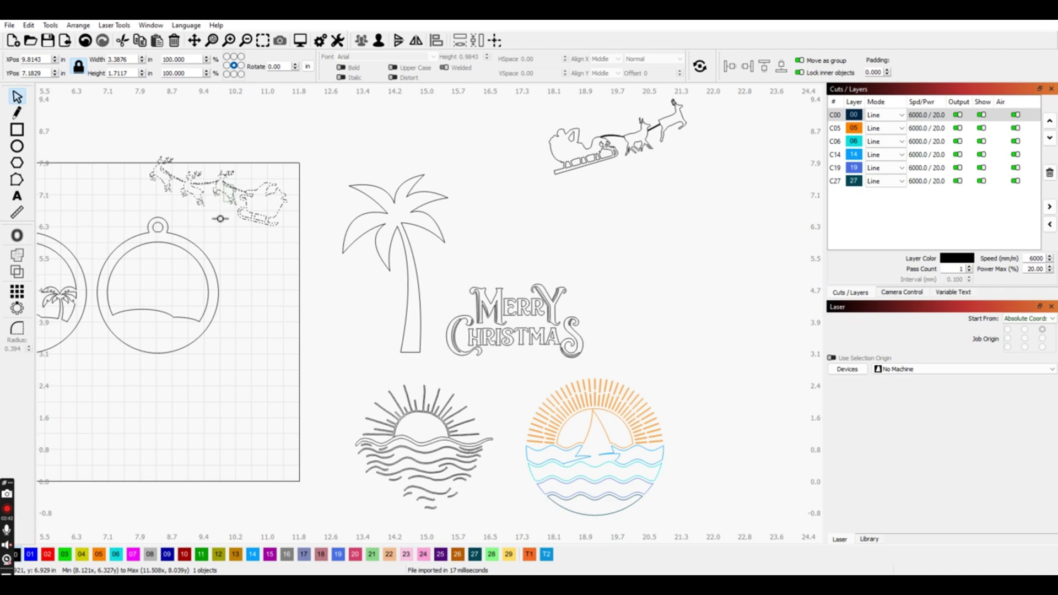
left_click(220, 219)
Give the sleigh and reindeer a 0.009 outward offset outline, replacing the original lines.
scroll(204, 206, "up", 2)
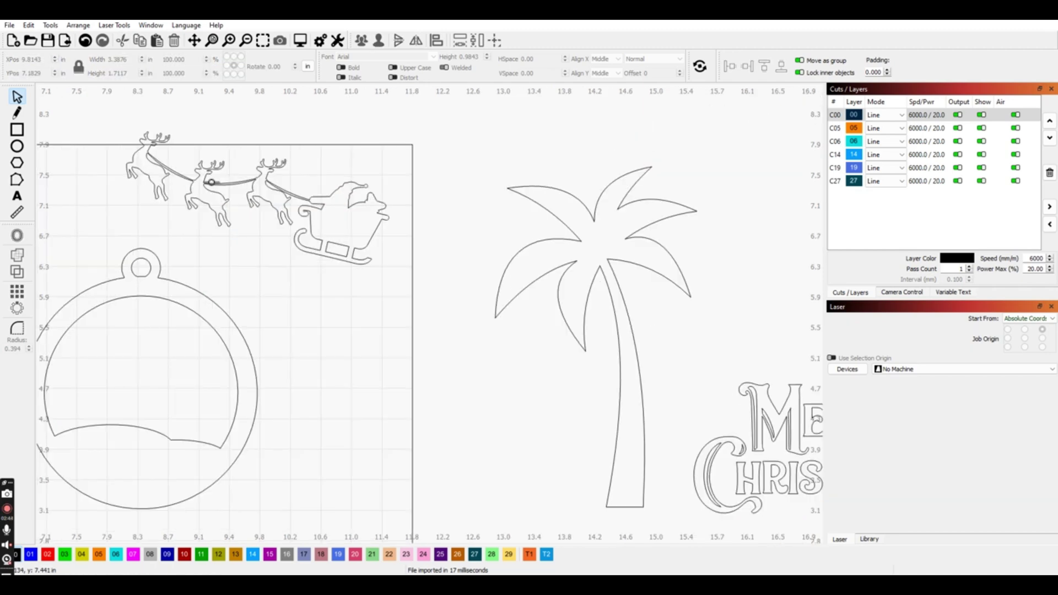
left_click(257, 195)
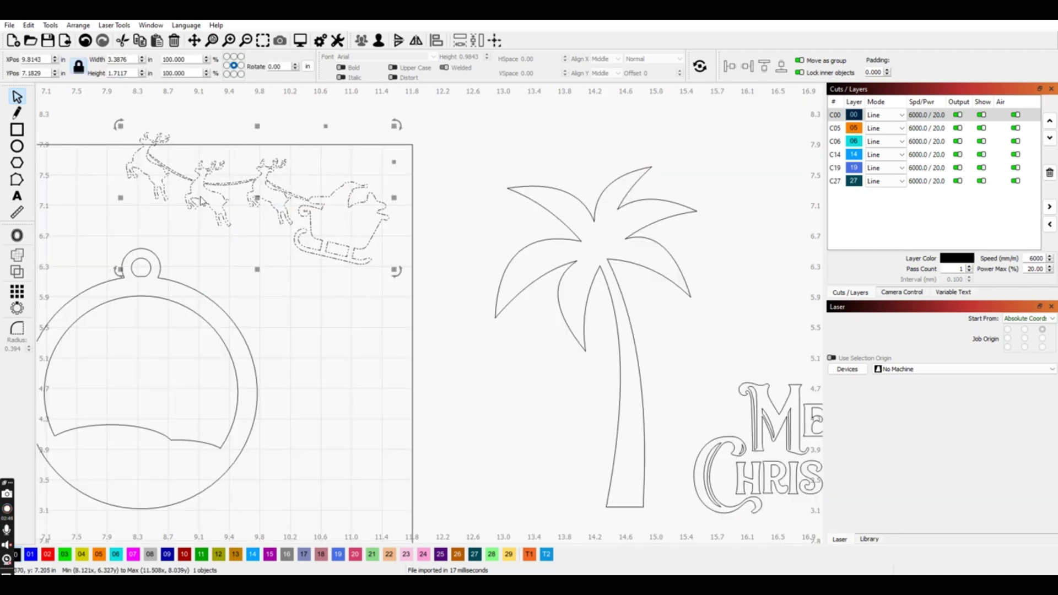
left_click(16, 237)
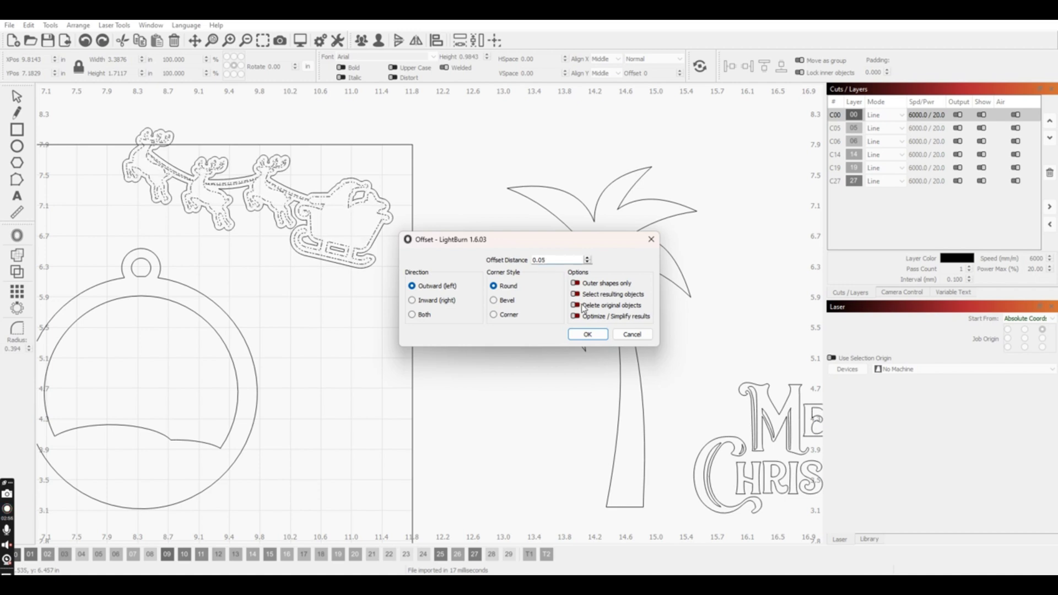
left_click(588, 333)
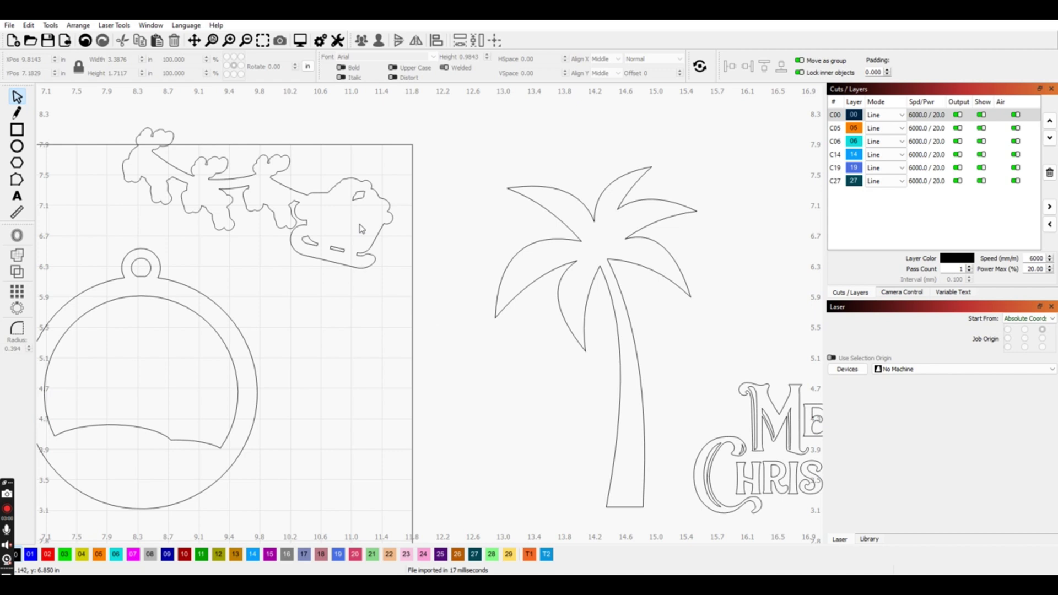
left_click(361, 228)
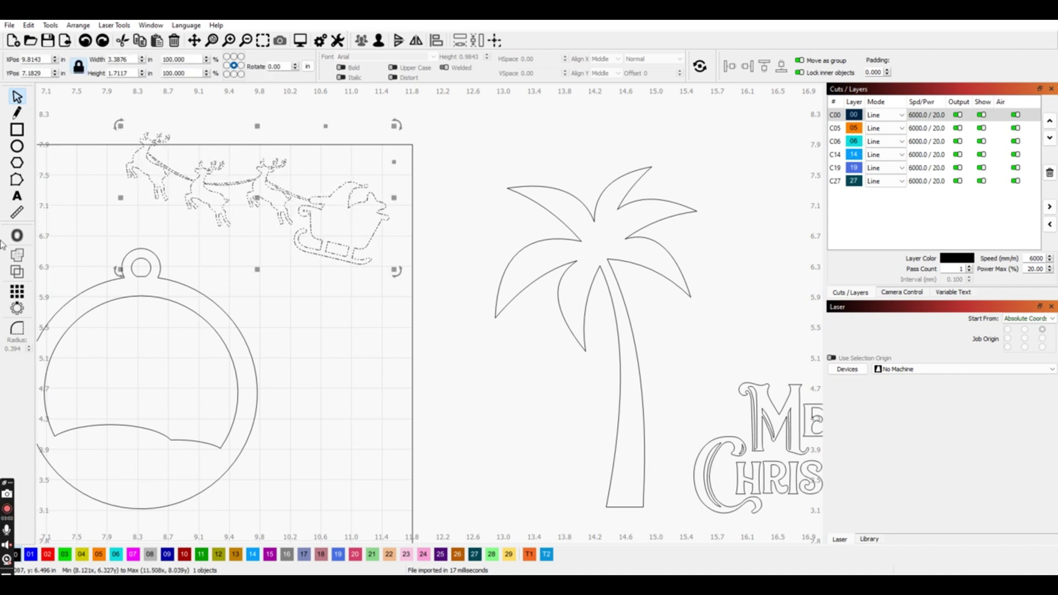
left_click(17, 236)
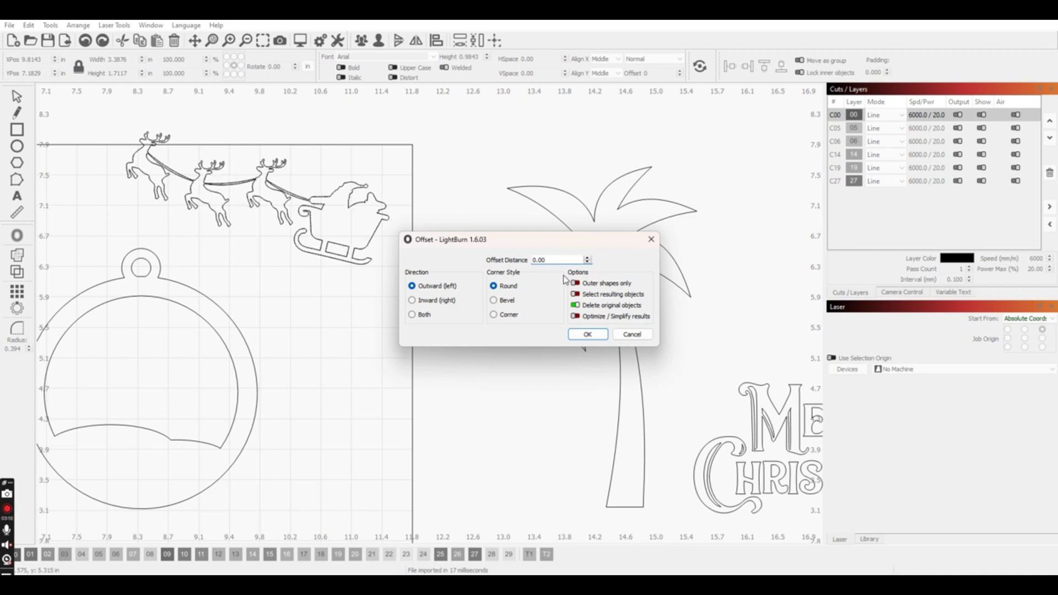
type("9")
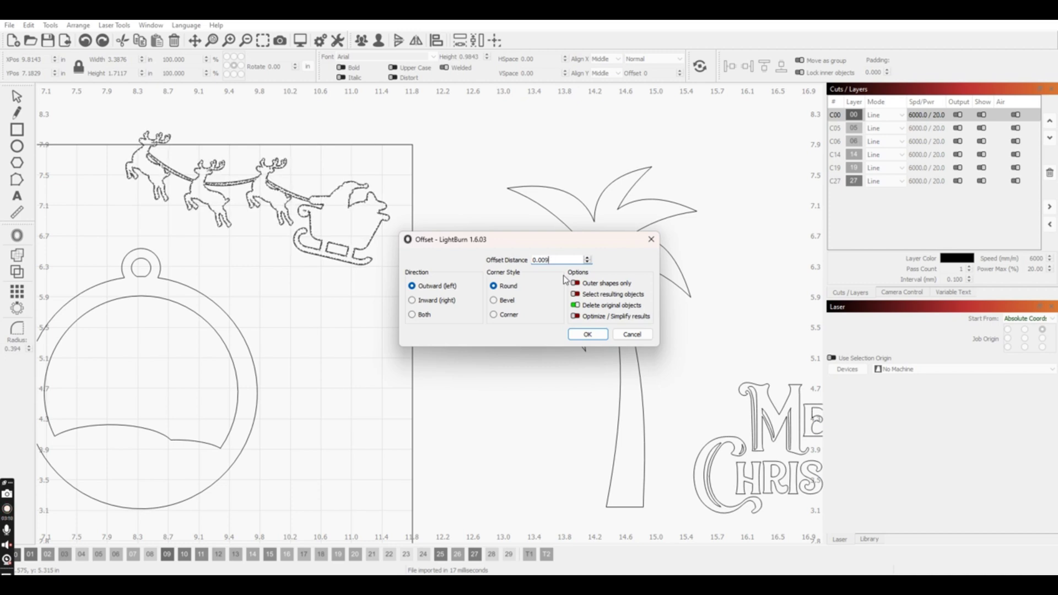
left_click(588, 335)
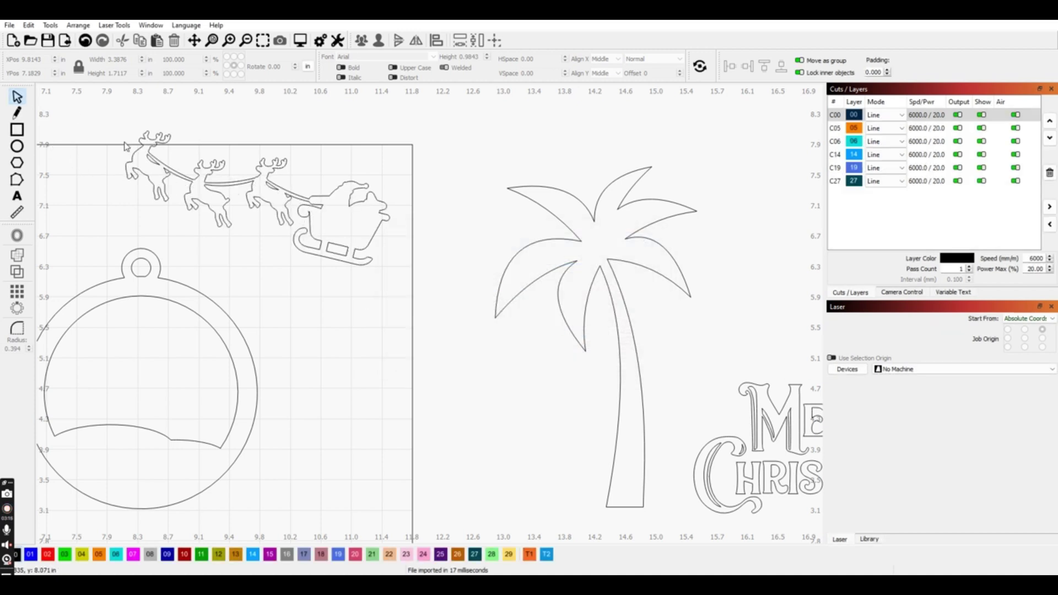
Move and scale the sleigh and reindeer to fit inside the right ornament's circle.
left_click_drag(214, 193, 184, 265)
left_click_drag(366, 194, 306, 245)
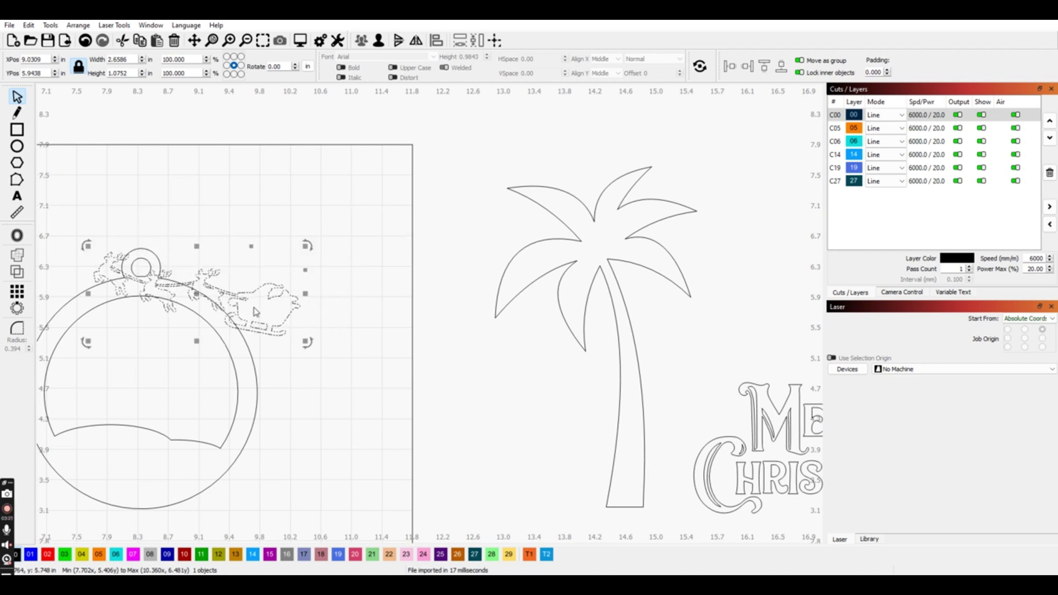
left_click(306, 246)
mouse_move(306, 246)
left_mouse_down()
mouse_move(364, 190)
mouse_move(279, 224)
mouse_move(299, 228)
left_mouse_up()
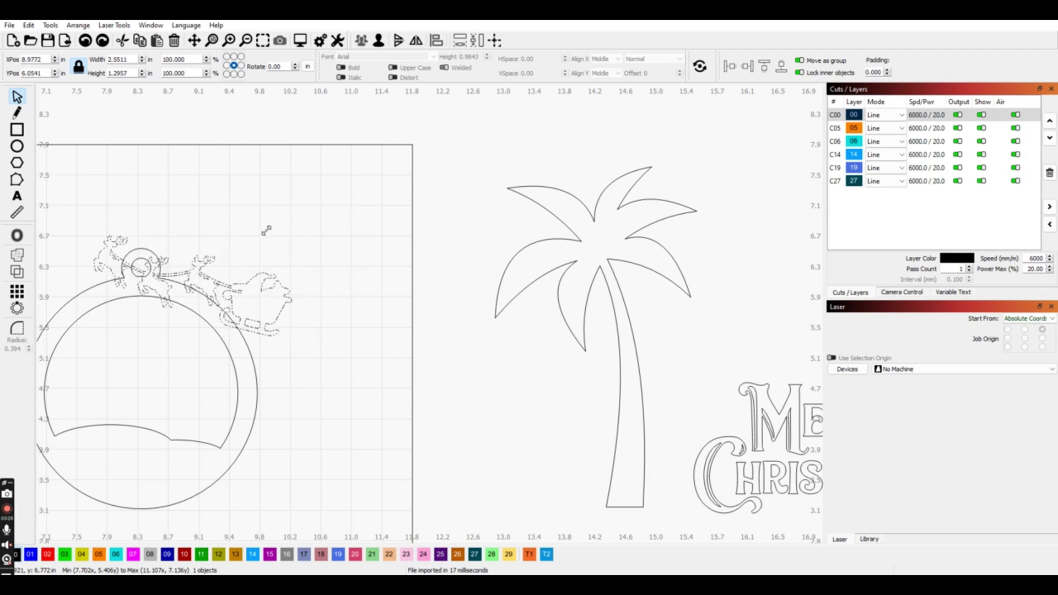
left_click_drag(240, 295, 201, 357)
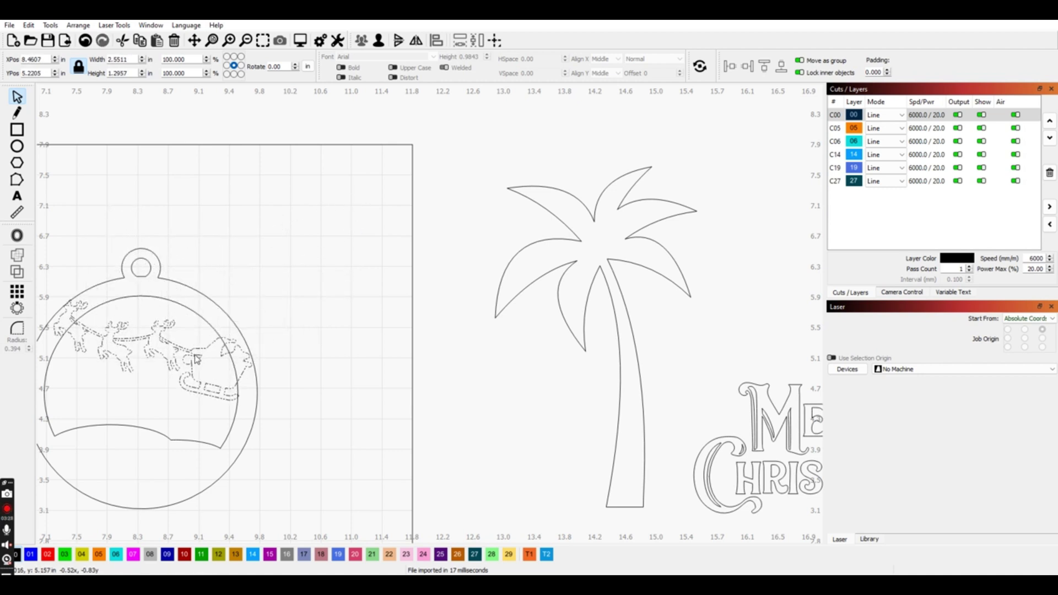
left_click_drag(255, 401, 188, 370)
Union the sleigh and reindeer with the right ornament into one outline.
scroll(336, 406, "down", 3)
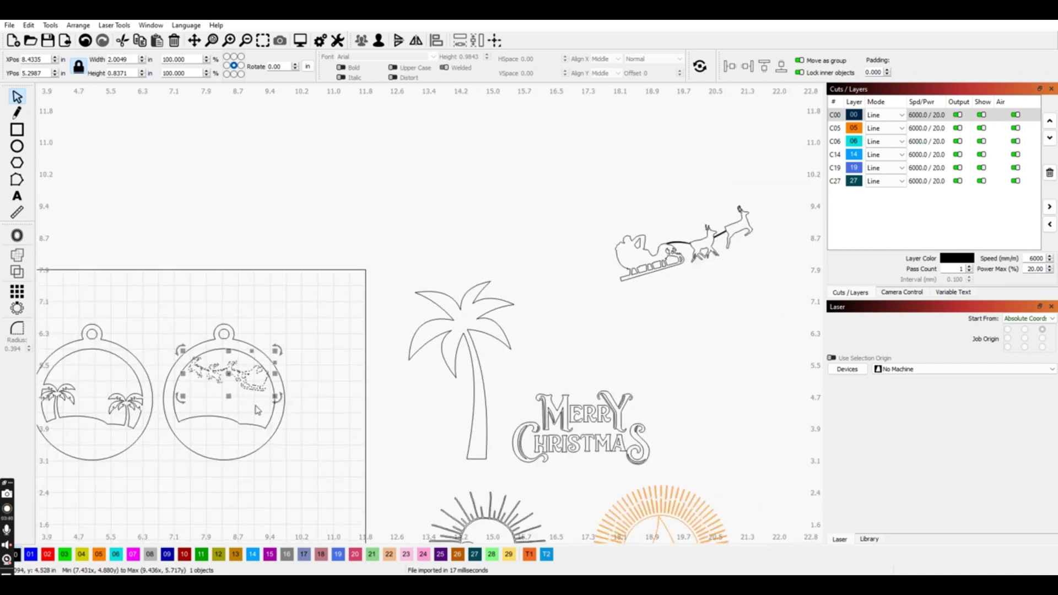
left_click(257, 428, "shift")
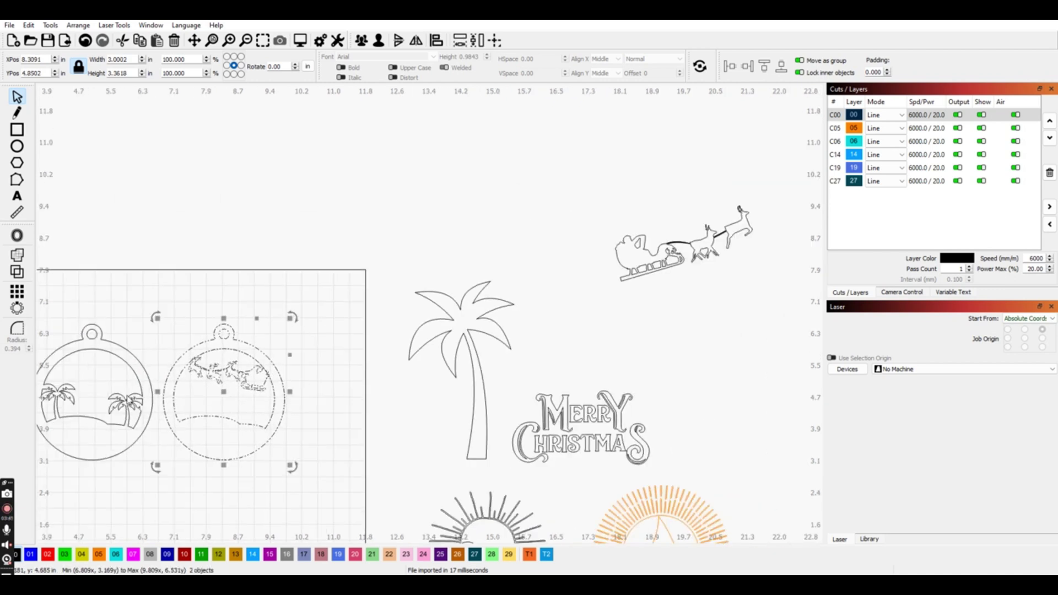
left_click(17, 271)
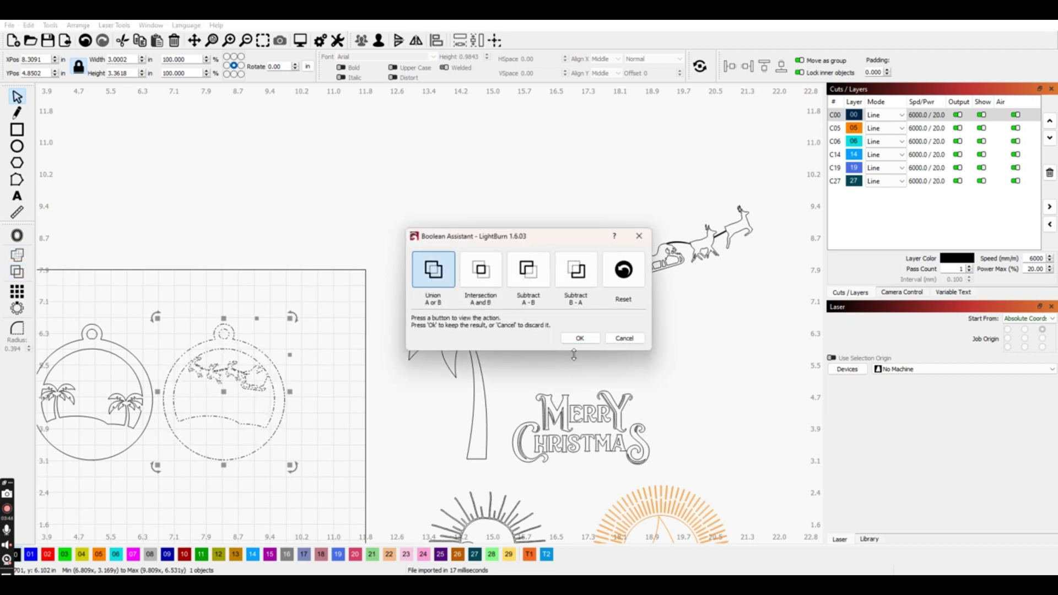
left_click(576, 338)
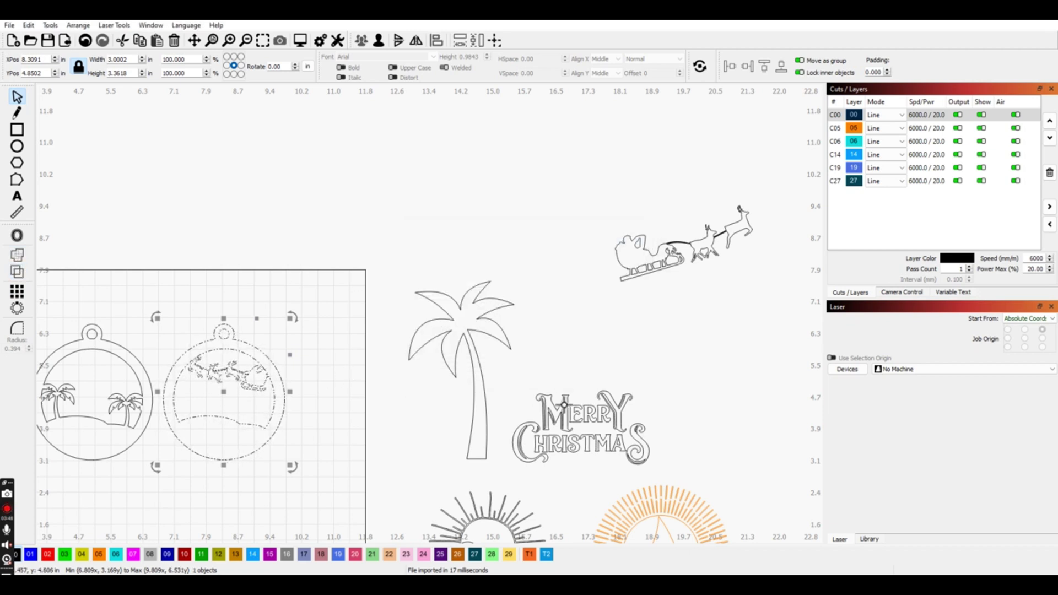
left_click(668, 384)
Group the MERRY CHRISTMAS text and move it onto the sleigh ornament.
left_click_drag(662, 427, 507, 474)
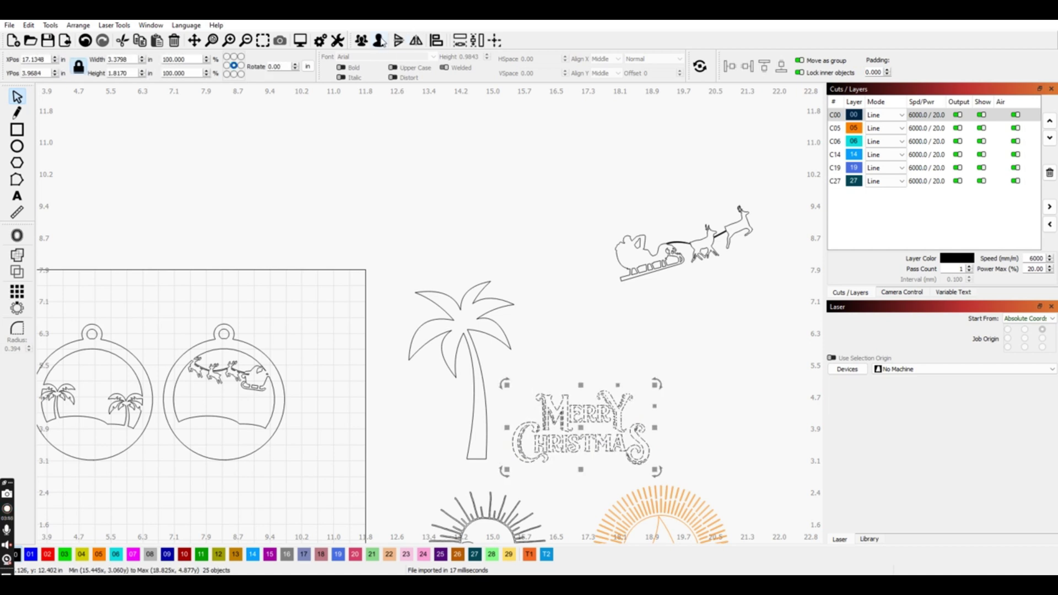
left_click(361, 40)
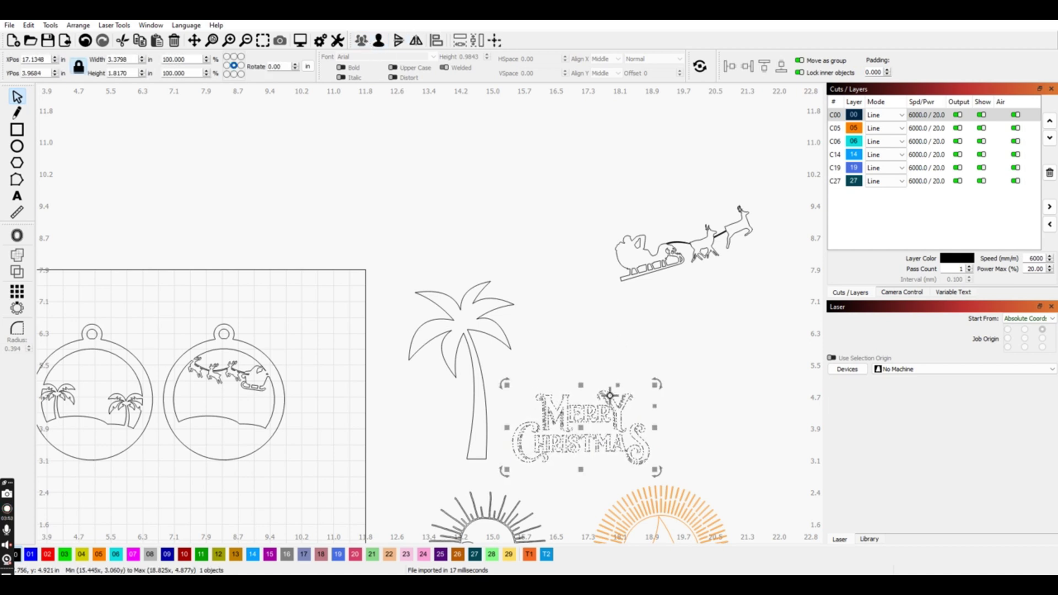
left_click_drag(614, 414, 221, 442)
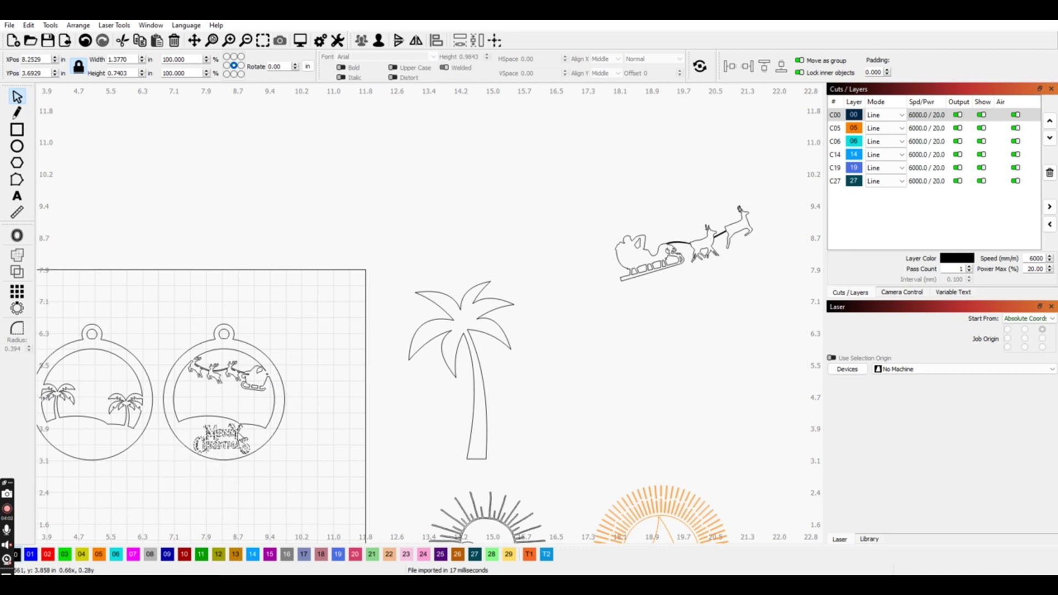
Centre the text horizontally on the sleigh ornament with Align Centers.
left_click(223, 441)
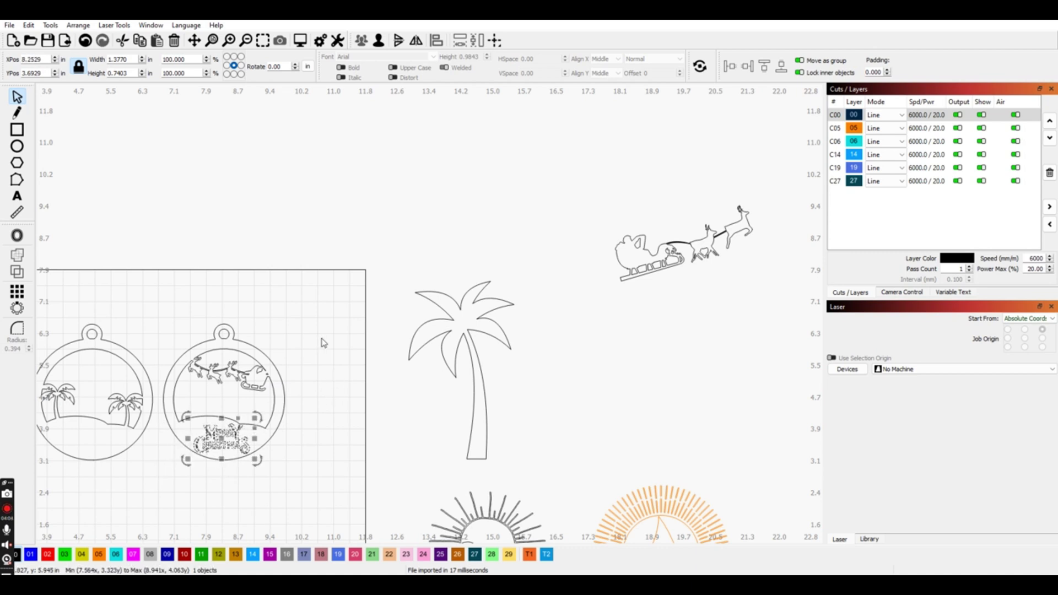
left_click_drag(155, 301, 308, 495)
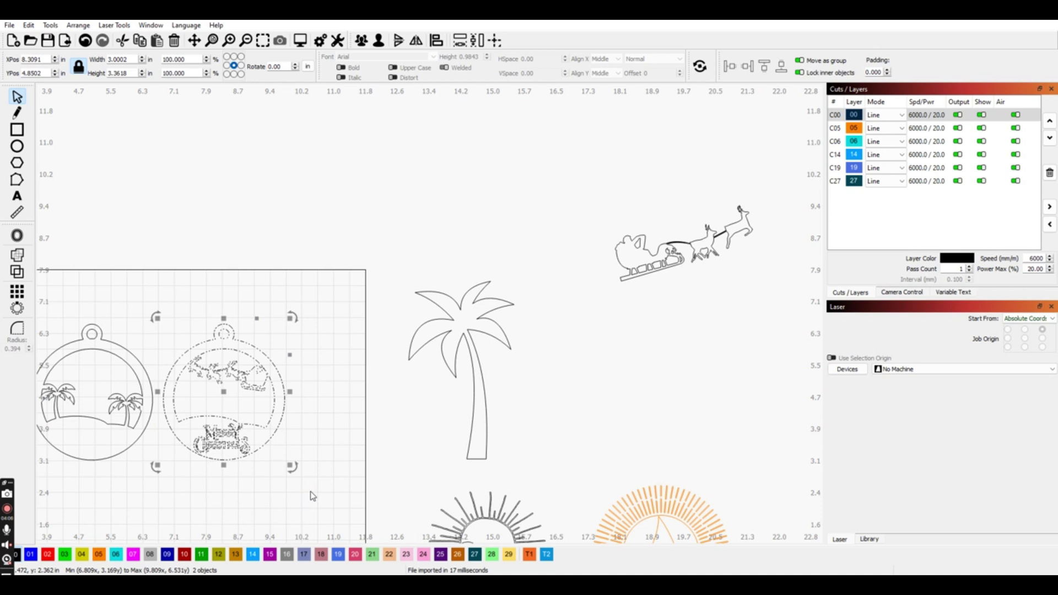
left_click(436, 42)
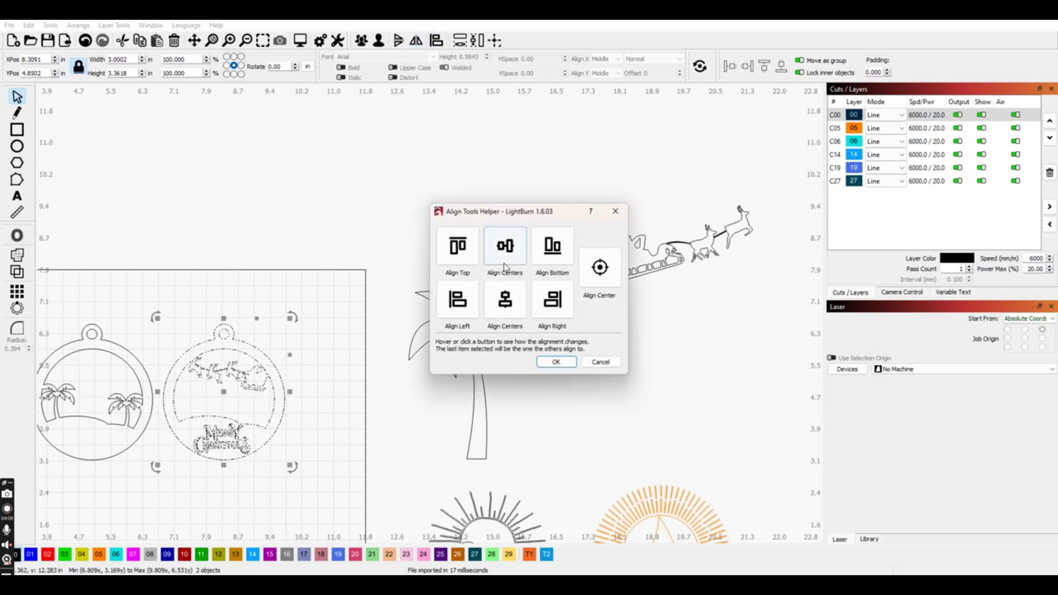
left_click(505, 300)
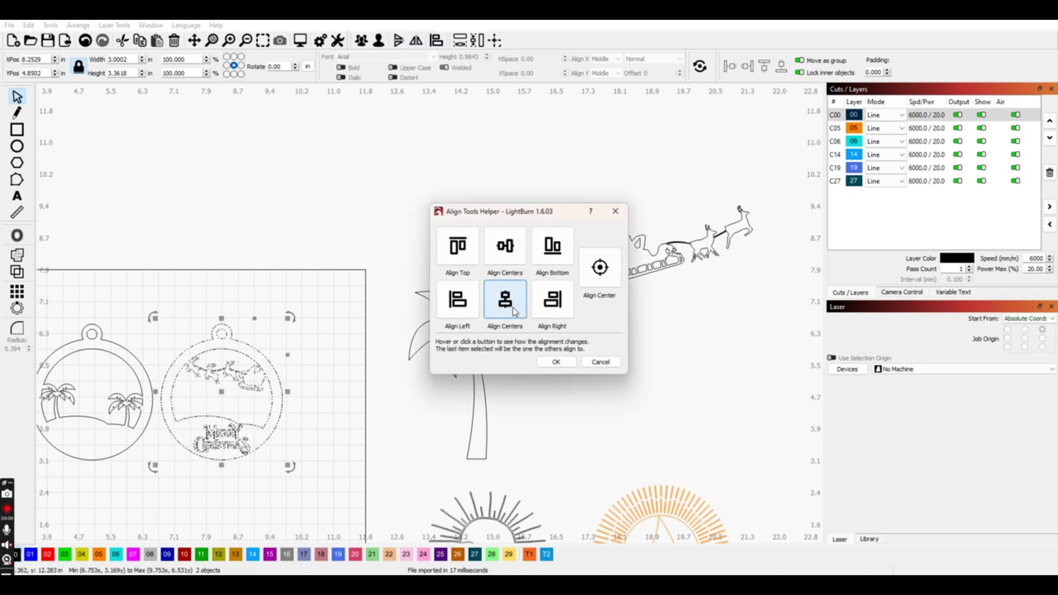
left_click(557, 363)
left_click(563, 373)
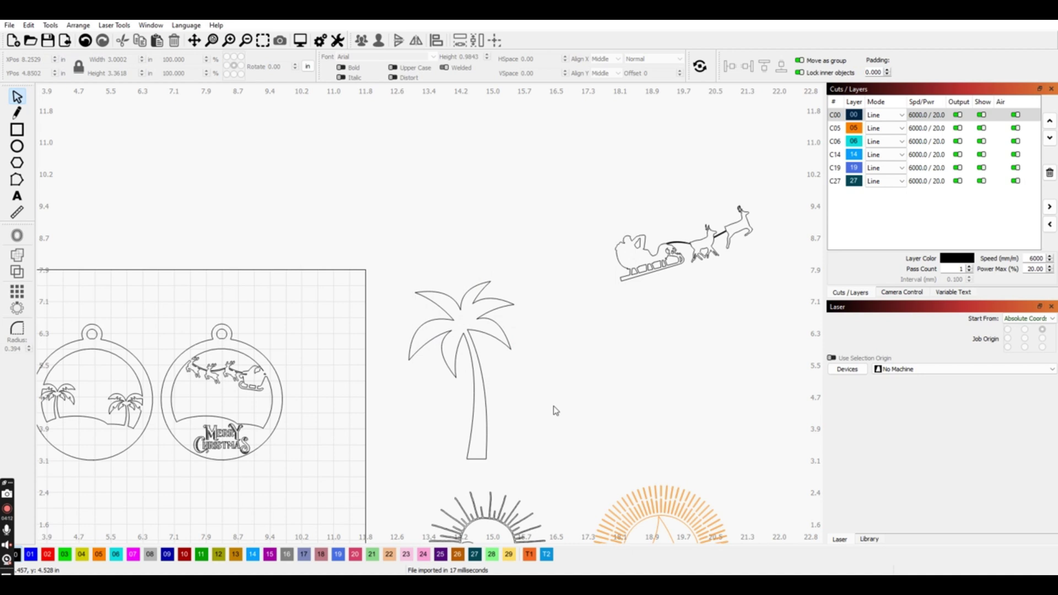
Group the sun-and-boat design and move it onto the first ornament.
scroll(556, 411, "down", 2)
left_click_drag(569, 431, 695, 546)
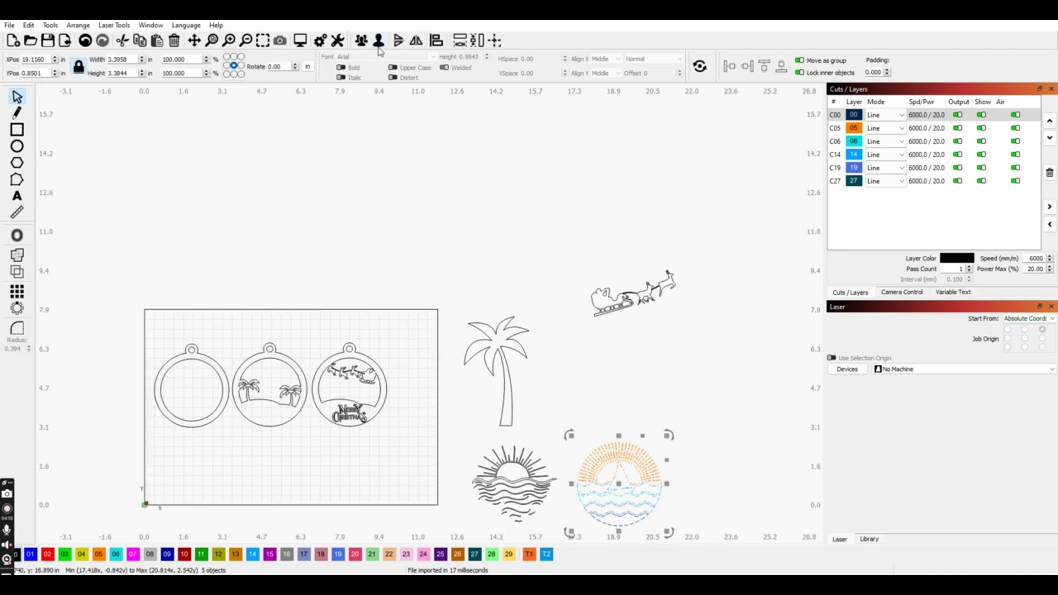
left_click(365, 42)
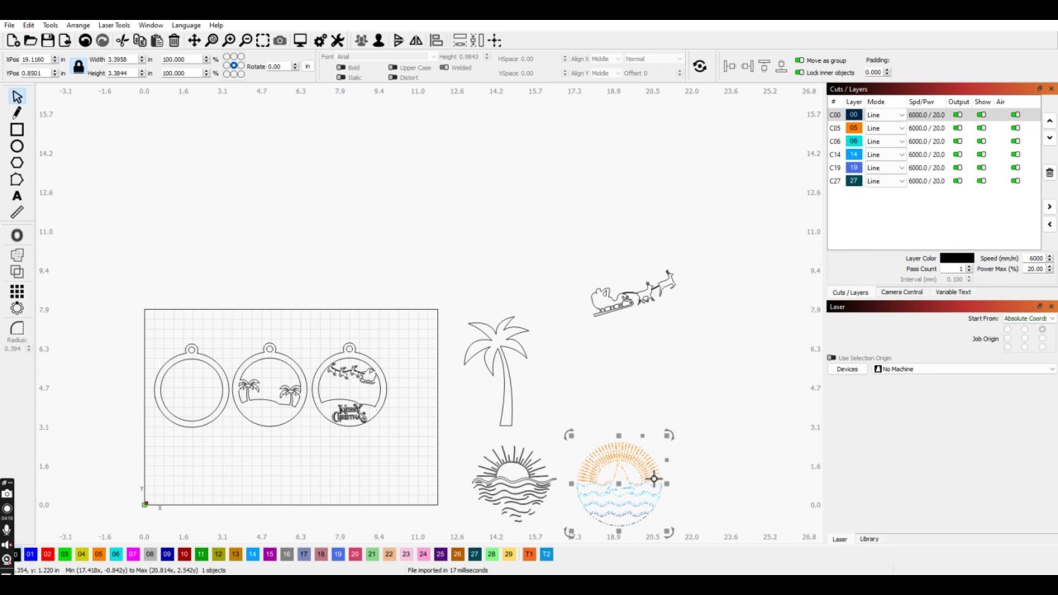
left_click_drag(649, 479, 217, 386)
Shrink the sun-and-boat design and position it inside the first ornament.
scroll(217, 386, "up", 3)
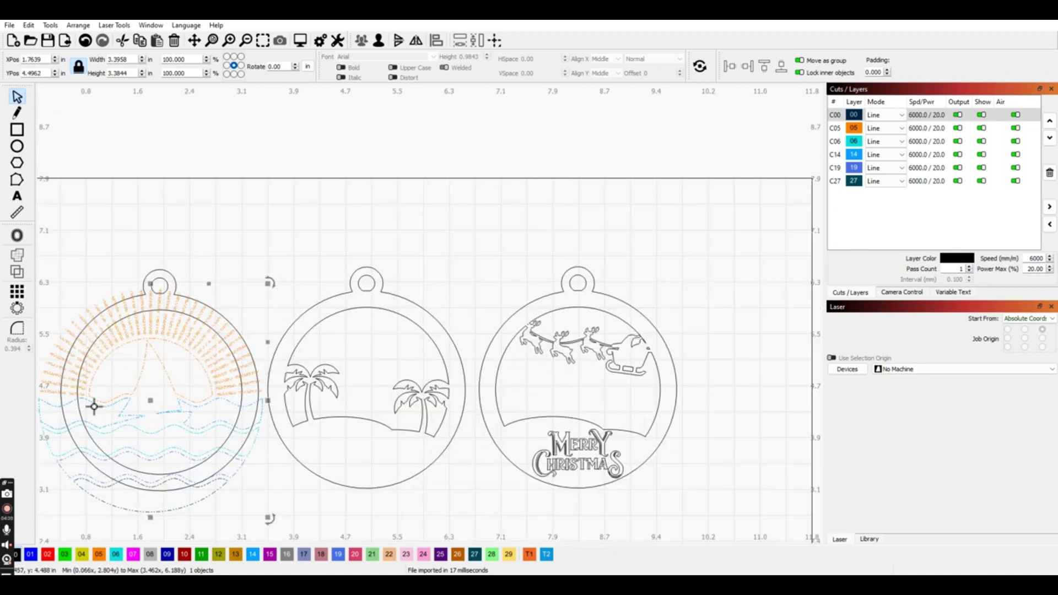
scroll(33, 402, "down", 3)
scroll(82, 275, "up", 3)
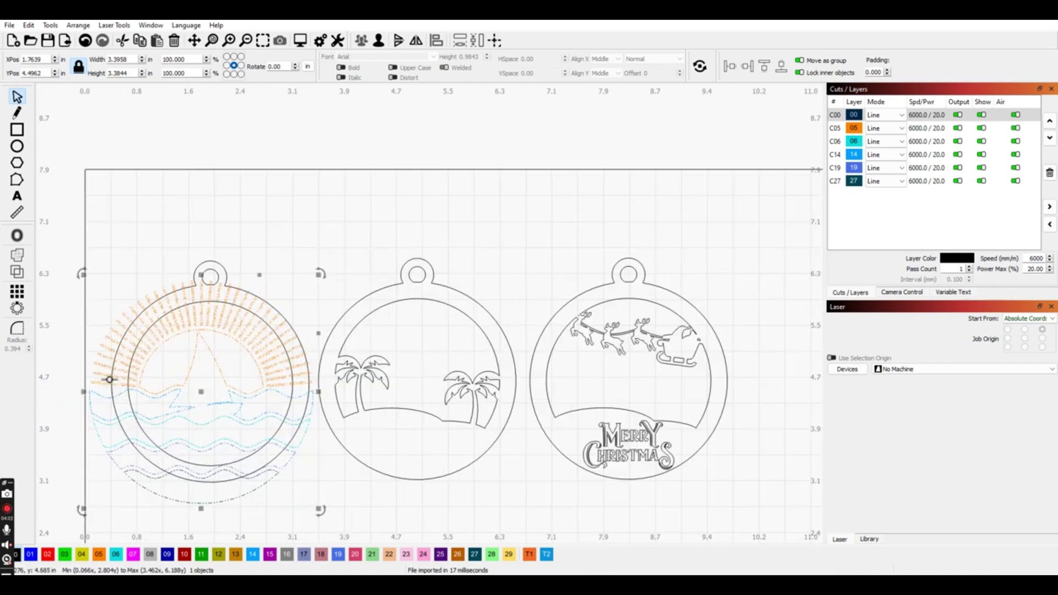
left_click_drag(81, 274, 110, 296)
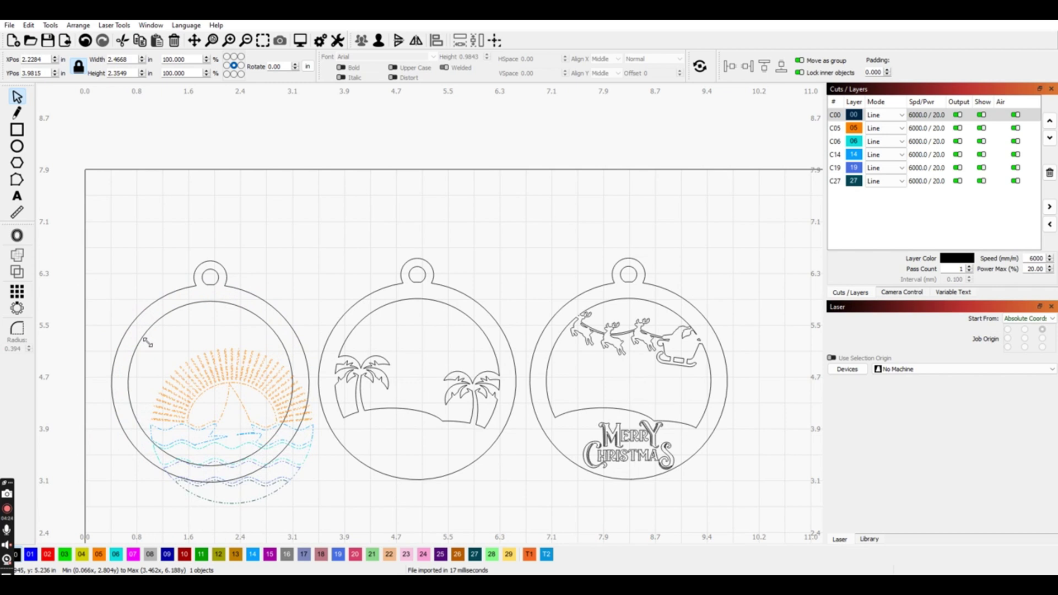
left_click_drag(148, 342, 145, 343)
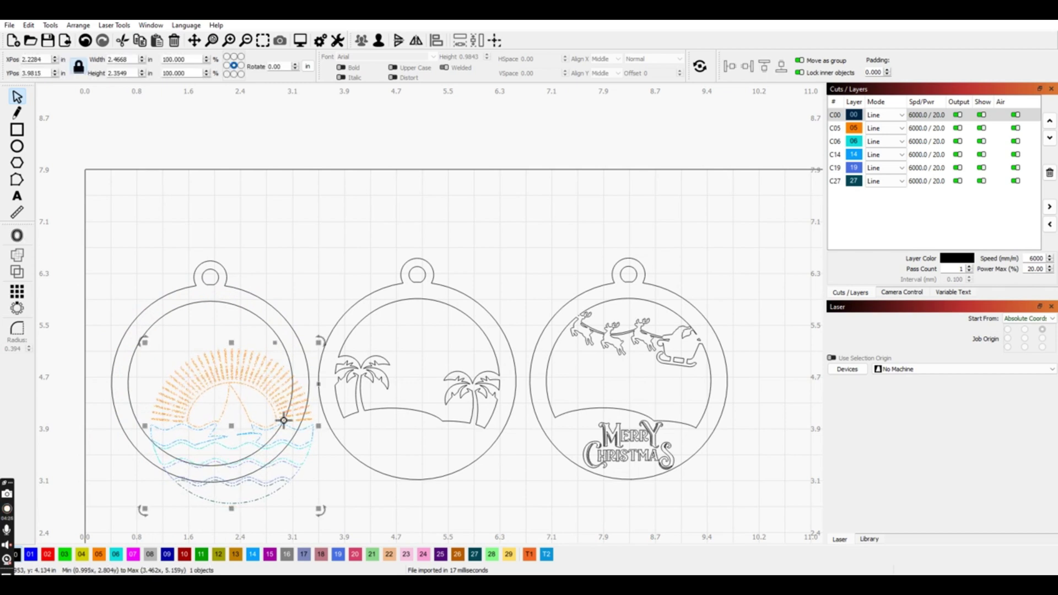
left_click_drag(284, 420, 260, 378)
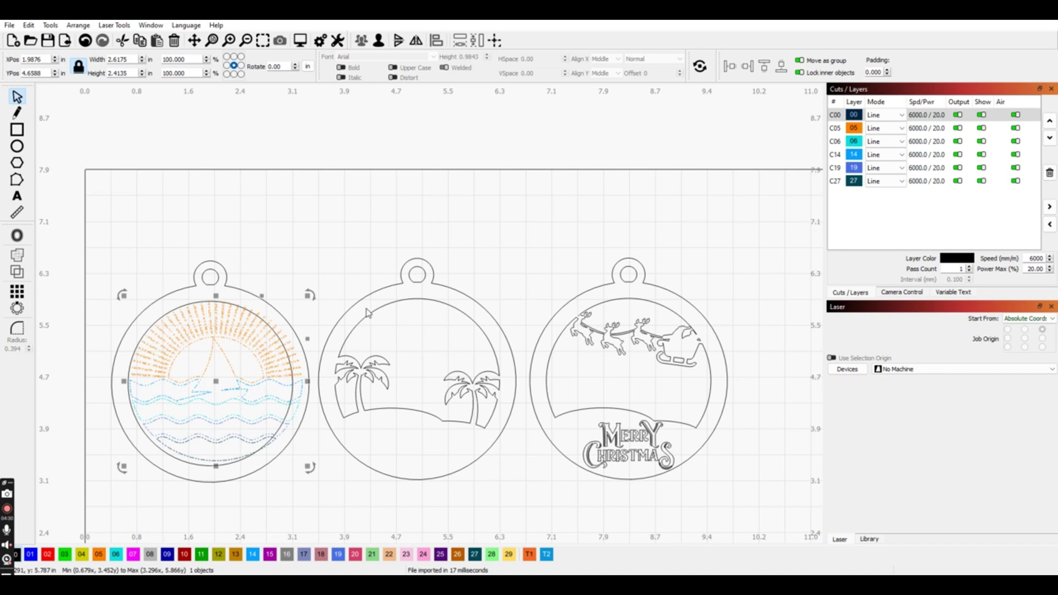
left_click_drag(276, 334, 263, 336)
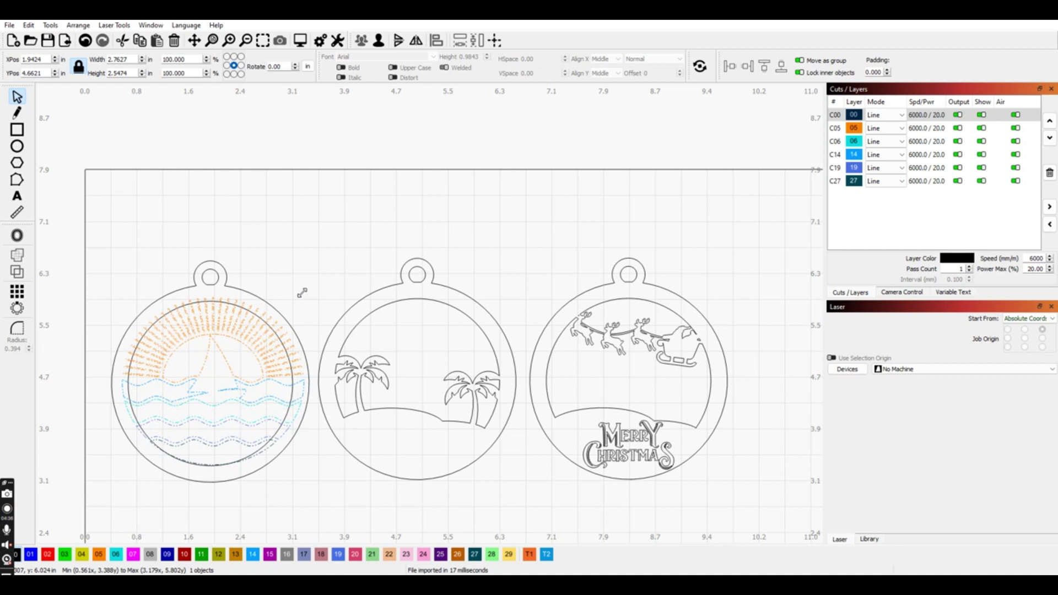
left_click_drag(262, 331, 264, 346)
Align the design's centre horizontally with the first ornament.
scroll(272, 430, "down", 3)
left_click_drag(107, 243, 315, 467)
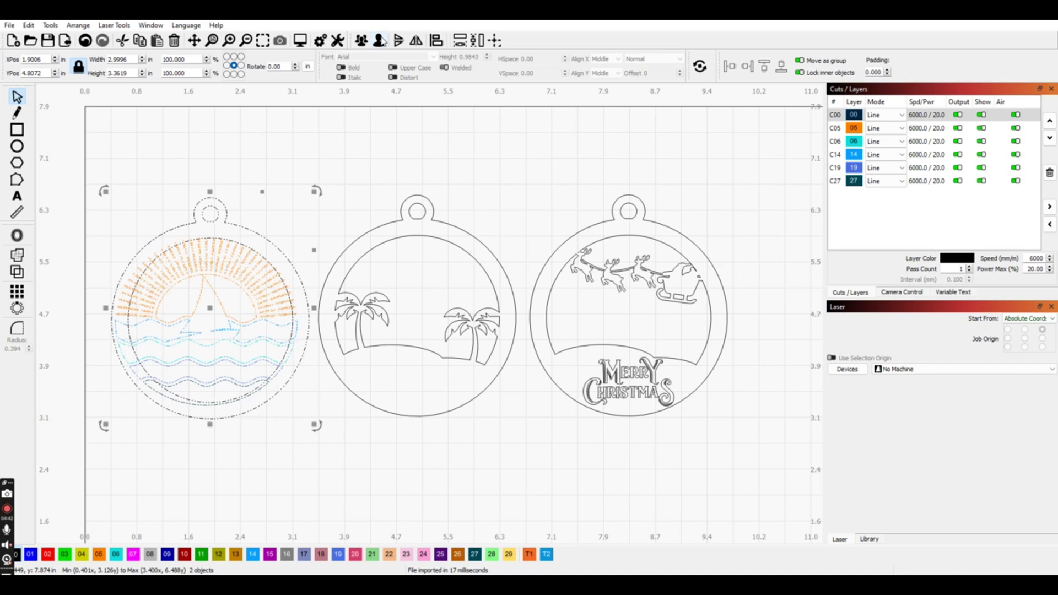
left_click(437, 41)
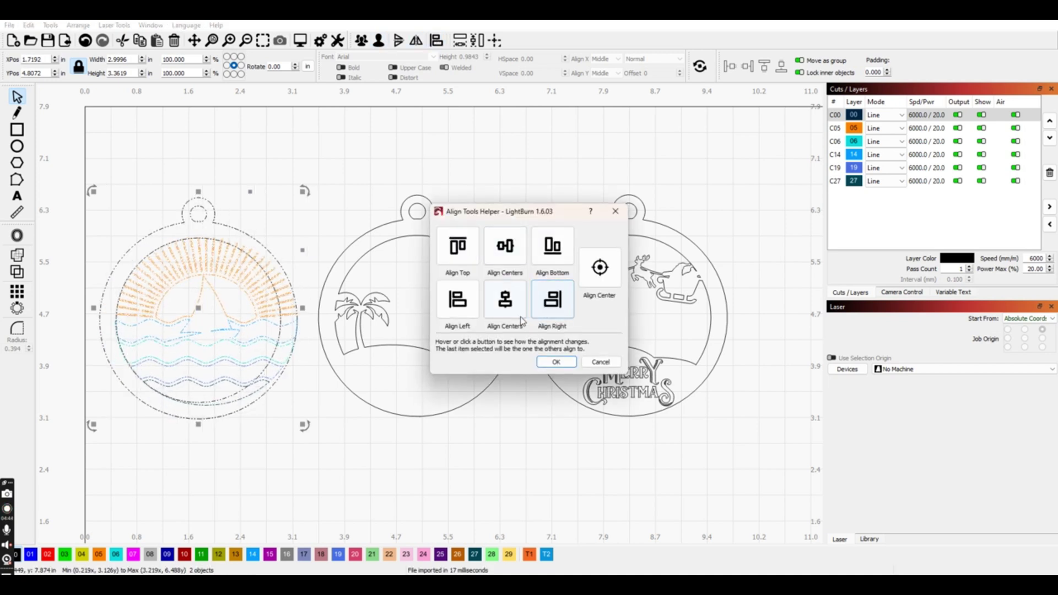
left_click(505, 300)
left_click(557, 363)
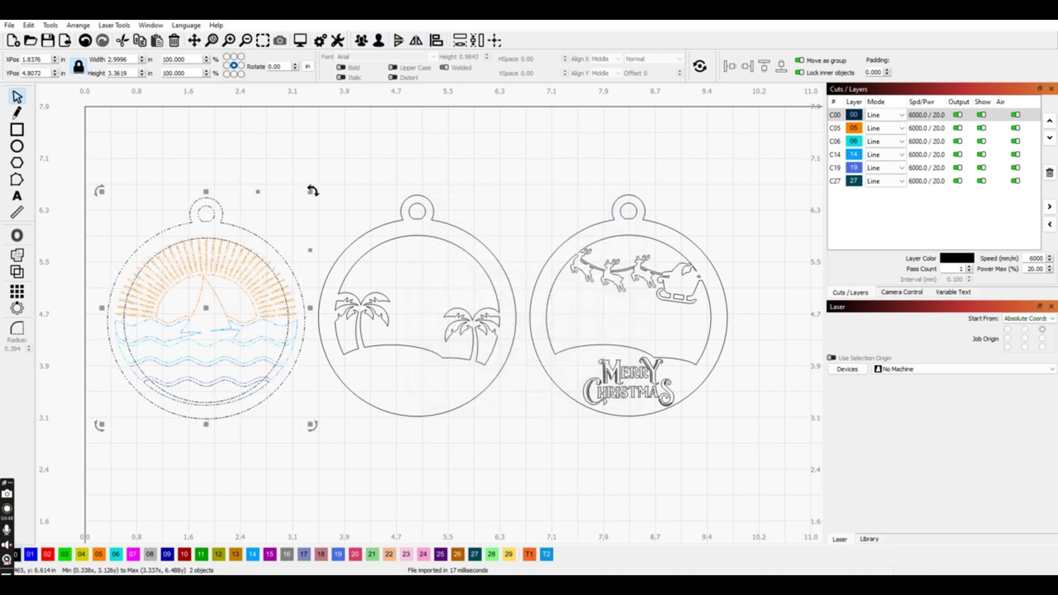
Check the left ornament's parts, then select the leftover designs beside the work area.
left_click(254, 253)
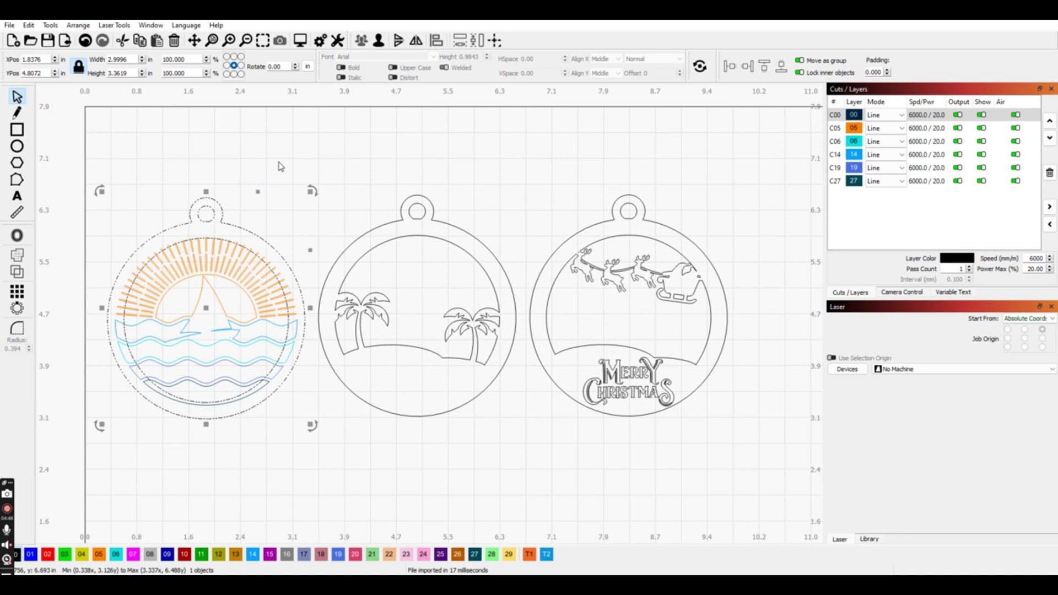
left_click(278, 220)
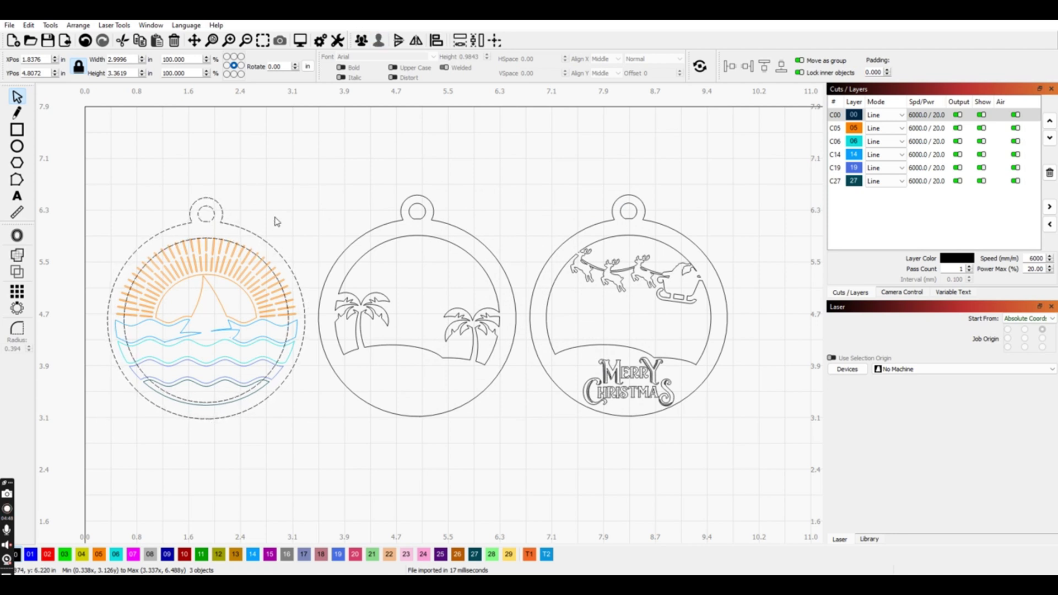
left_click(258, 256)
key("Escape")
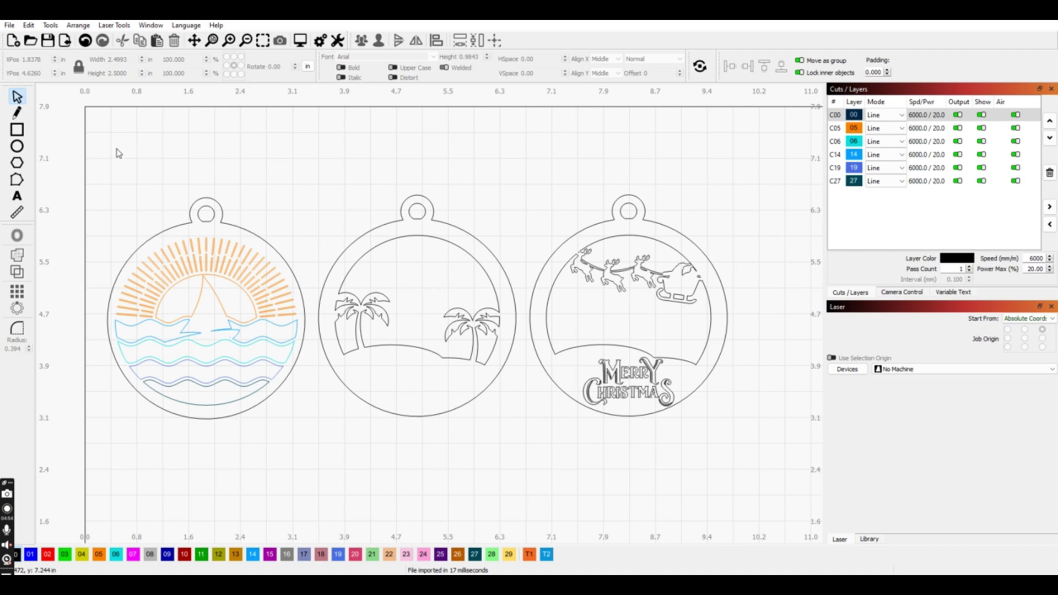
left_click_drag(102, 135, 313, 435)
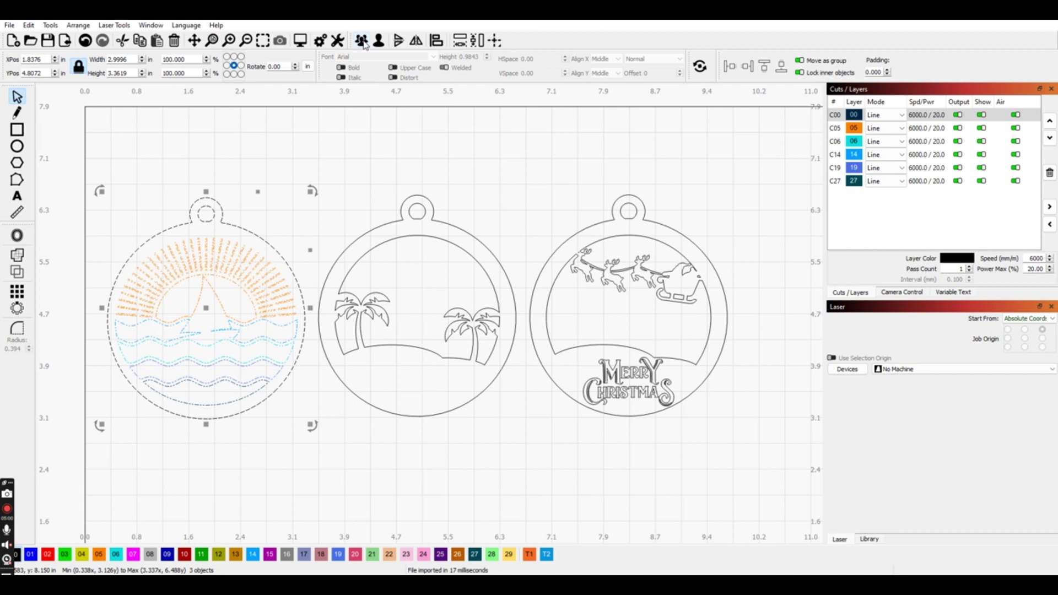
left_click(305, 141)
key("ctrl+shift+a")
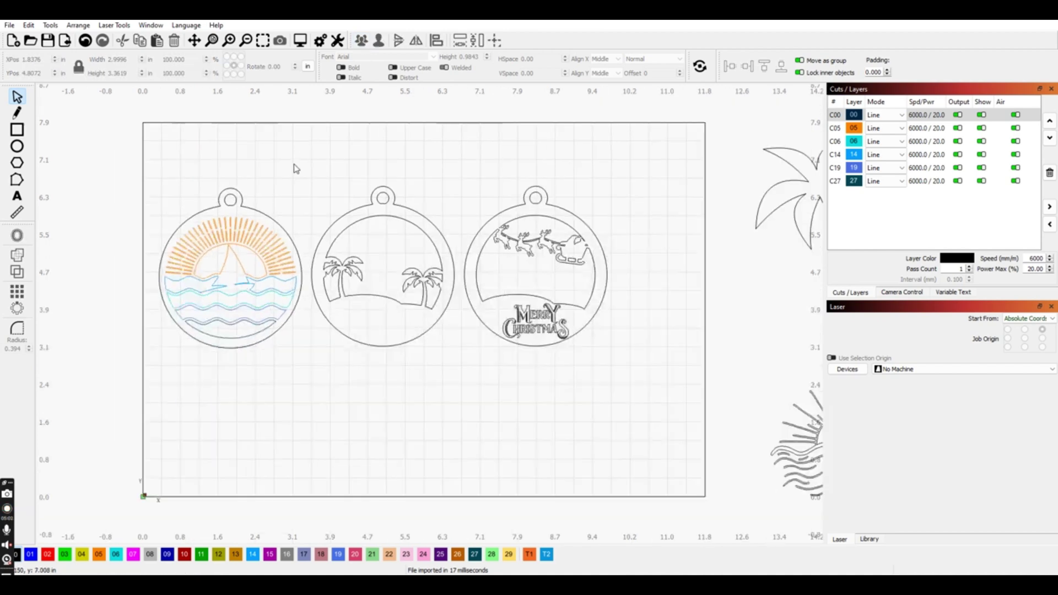
scroll(362, 166, "down", 7)
left_click_drag(492, 104, 544, 358)
Put the MERRY CHRISTMAS text on blue layer 01 and the sun-and-waves design on red layer 02.
key("ctrl+shift+a")
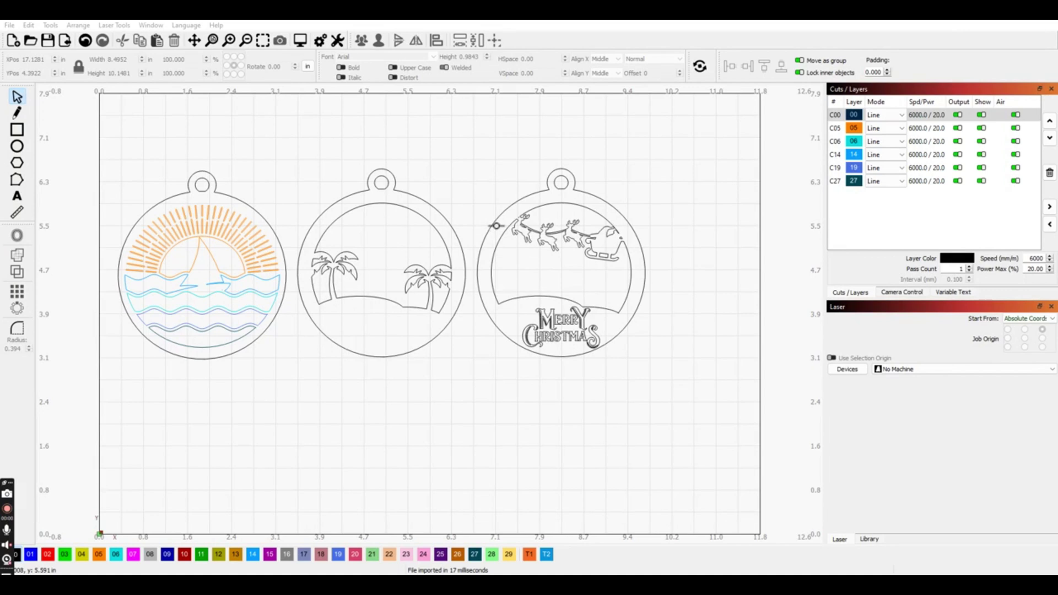
left_click(569, 342)
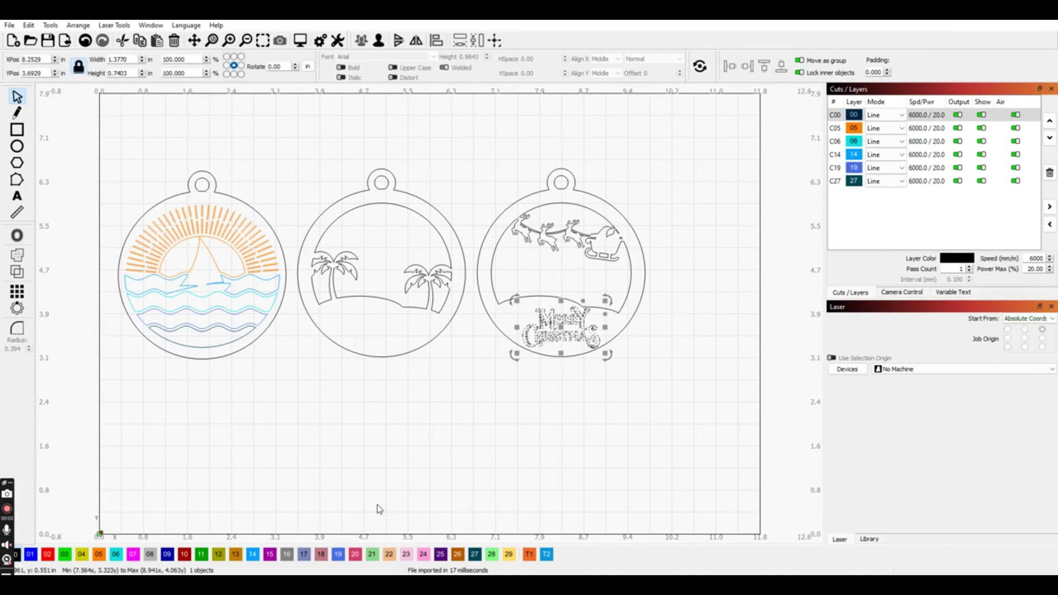
left_click(30, 558)
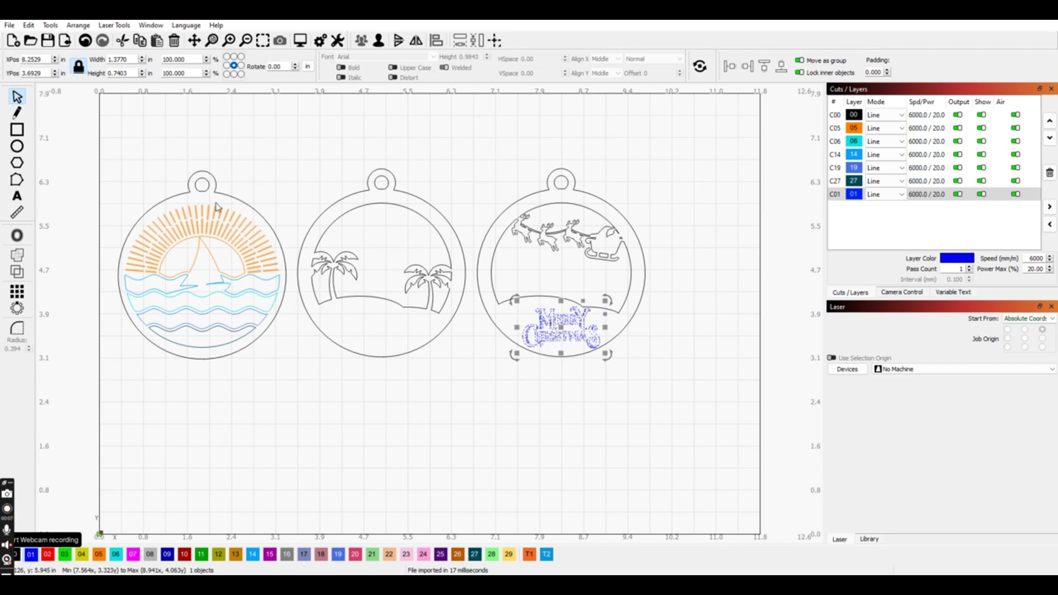
left_click(236, 200)
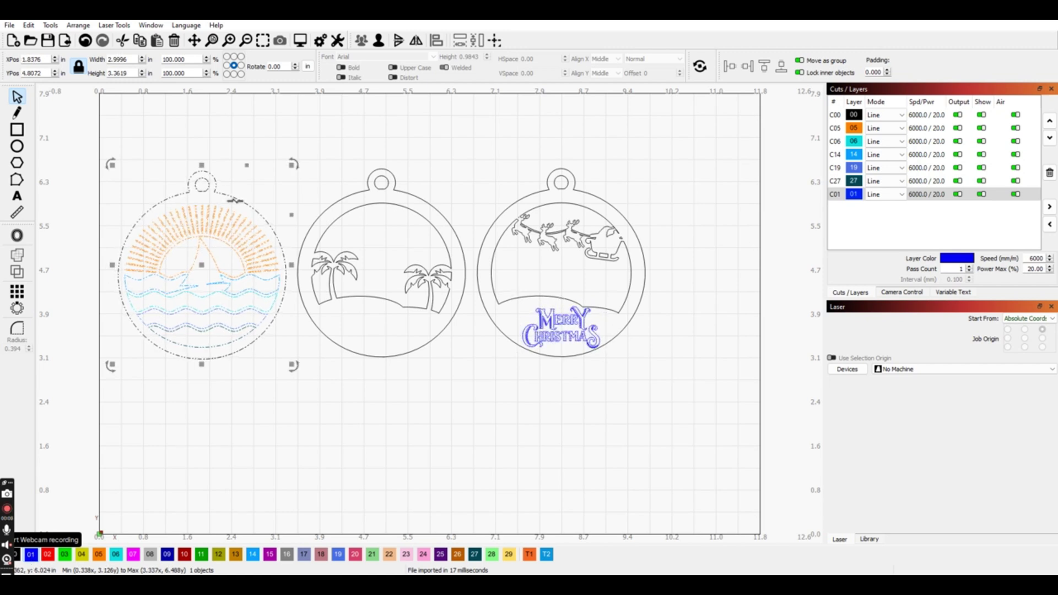
left_click(195, 218)
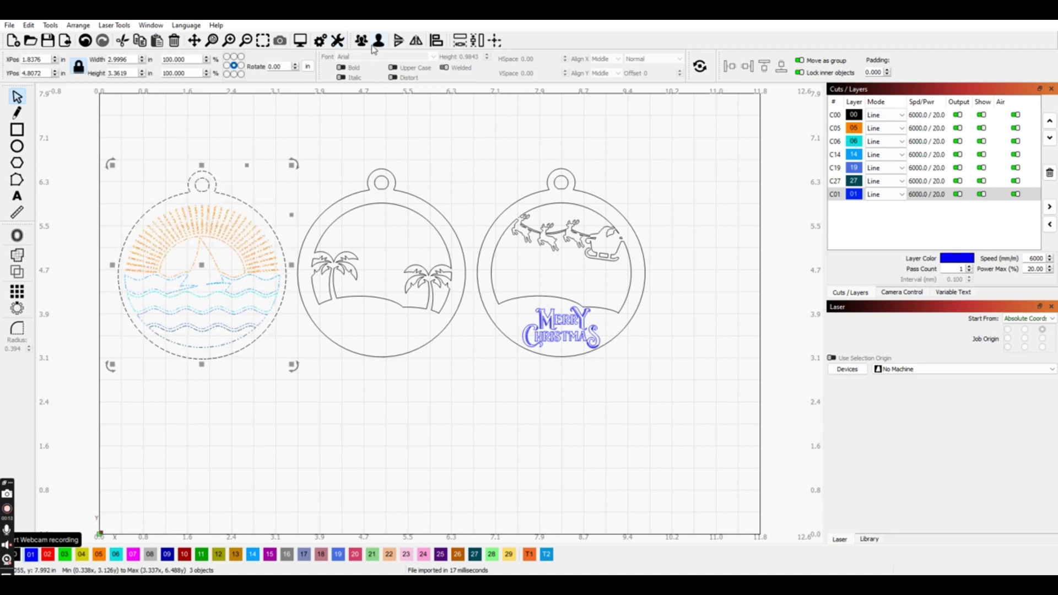
left_click(291, 147)
double_click(220, 233)
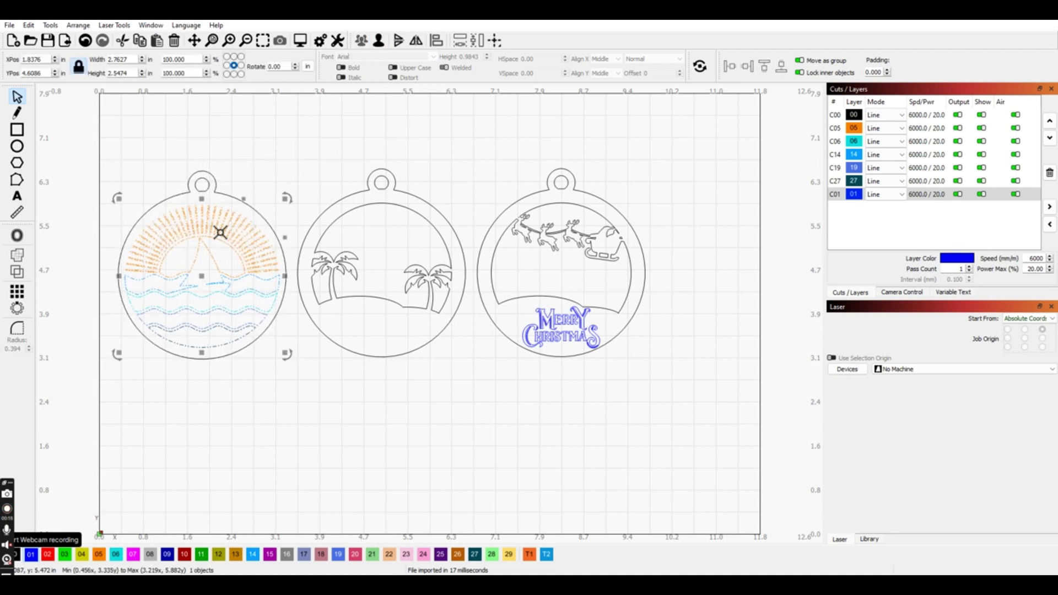
left_click(48, 557)
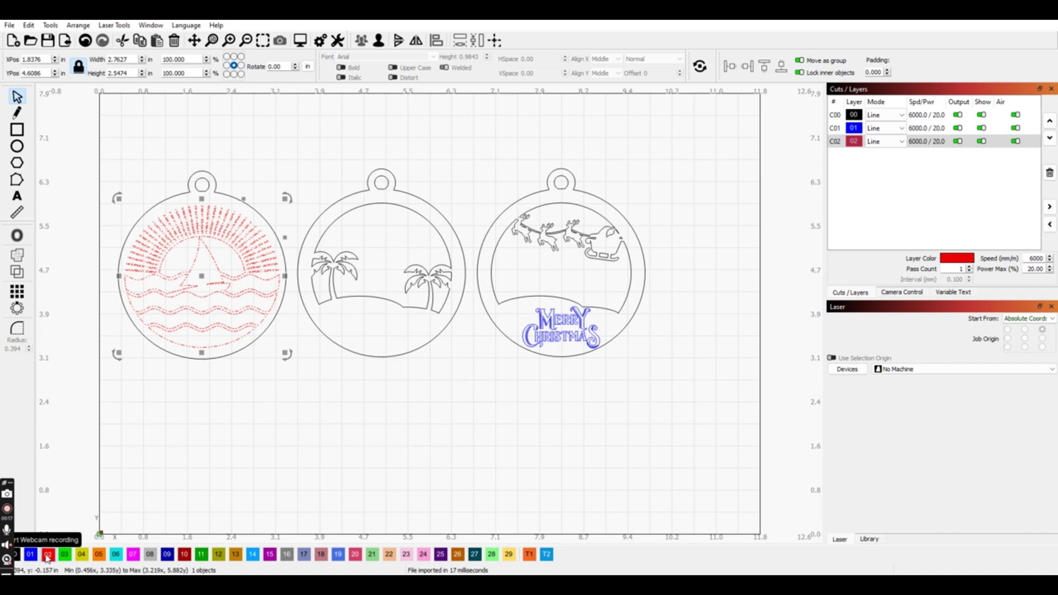
left_click(168, 468)
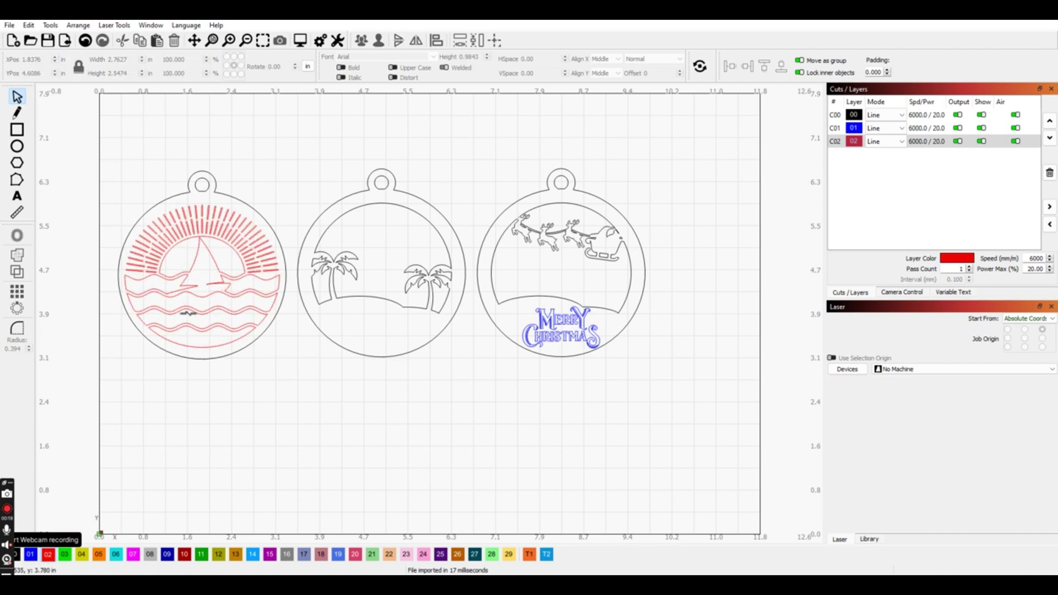
Switch layer 01's mode from Line to Fill.
left_click(898, 130)
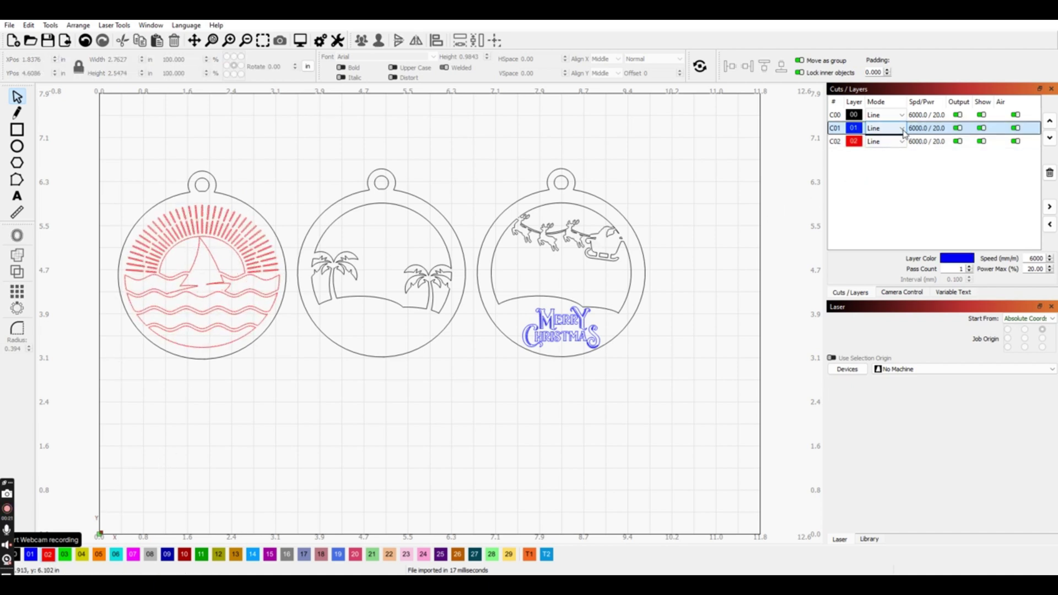
left_click(900, 130)
left_click(896, 142)
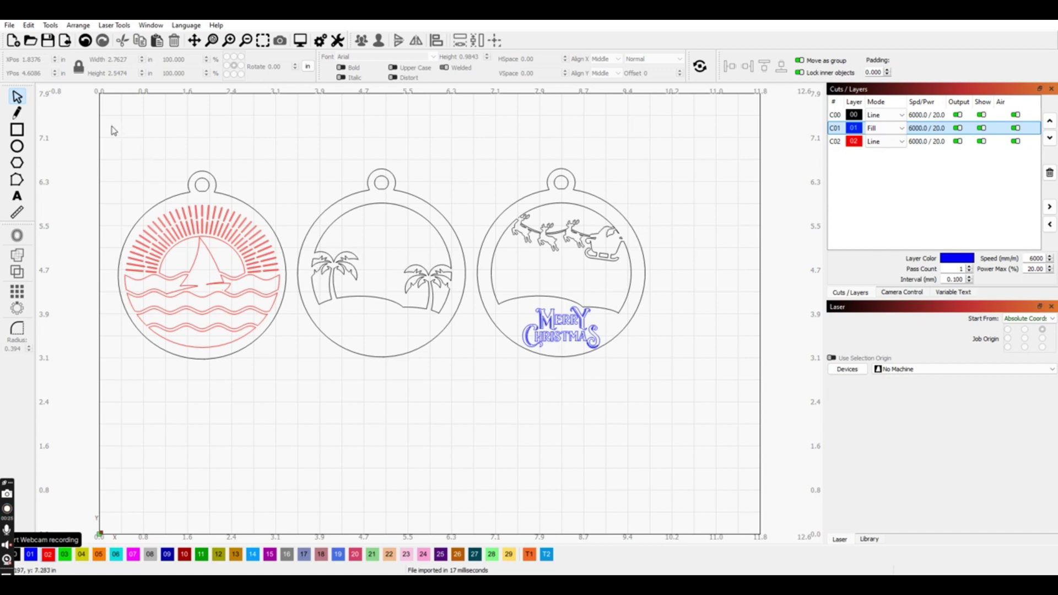
Group all parts of the sun-and-waves ornament into one object.
left_click_drag(116, 141, 291, 367)
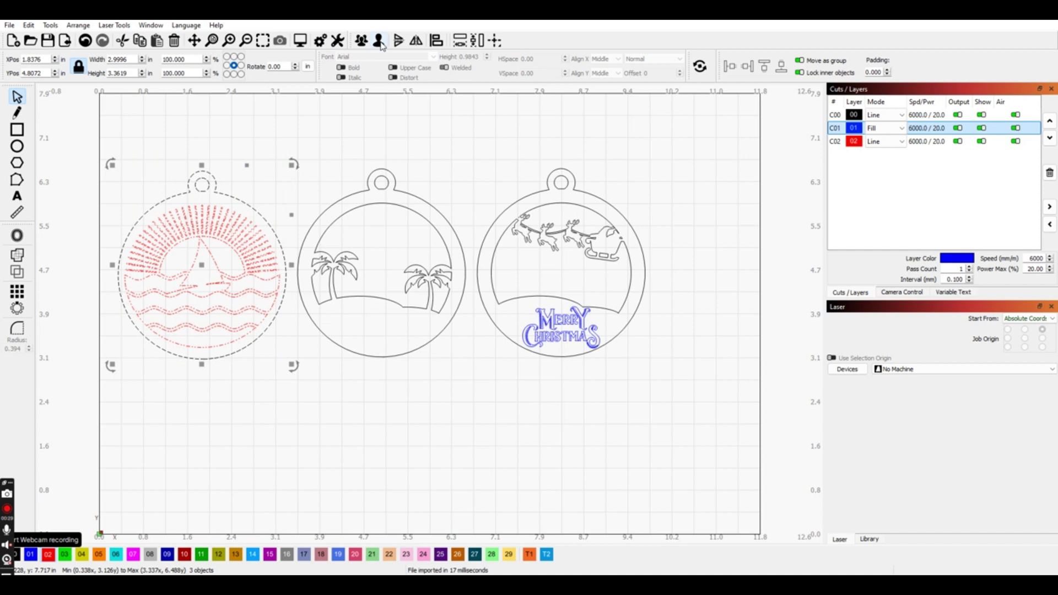
left_click(362, 42)
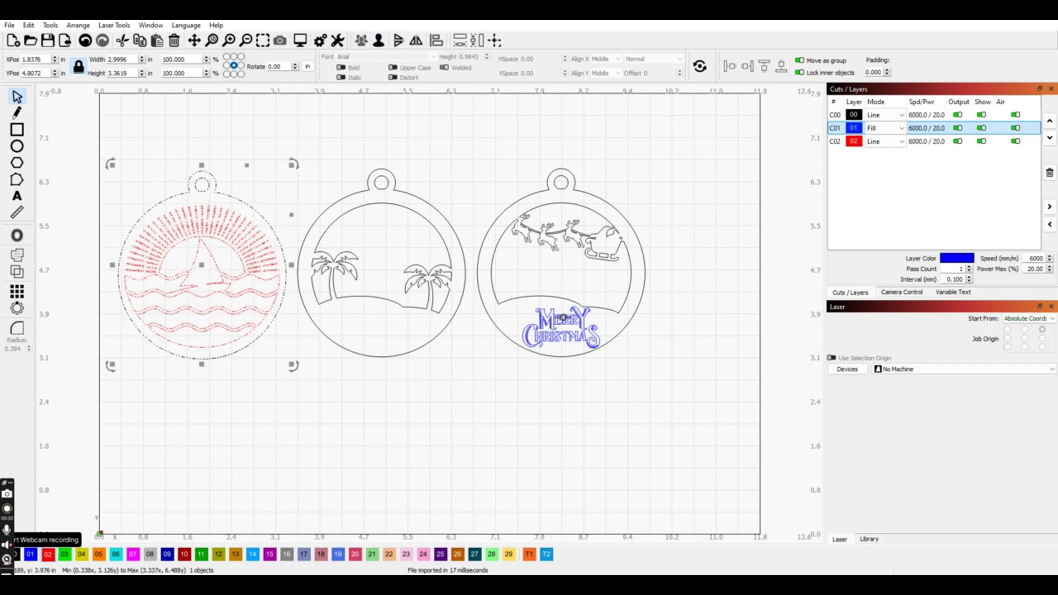
left_click_drag(475, 128, 691, 392)
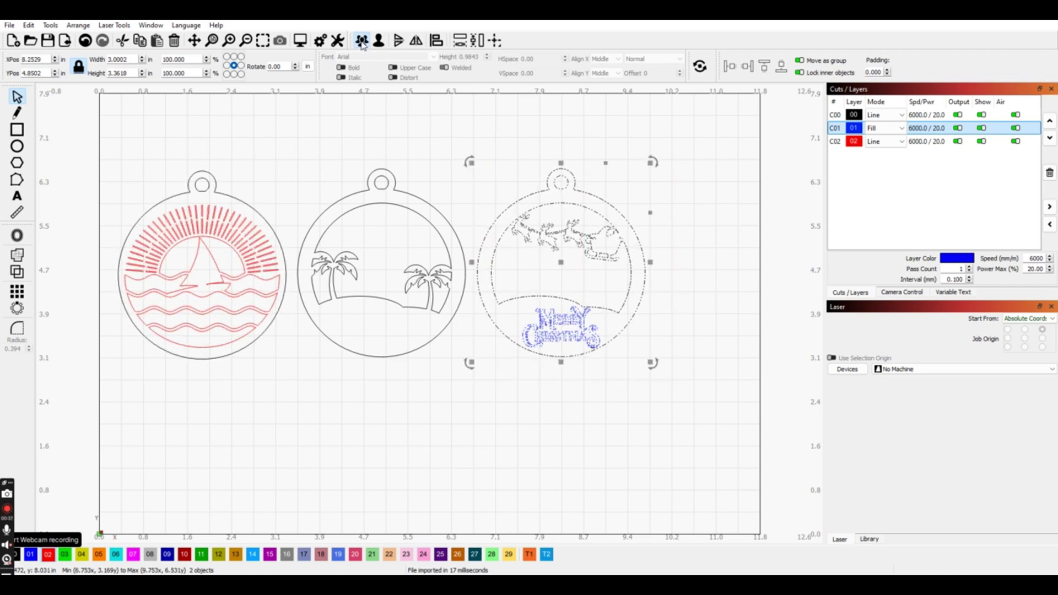
left_click(151, 158)
Stack all three ornaments on the right ornament's centre using Align Centers.
left_click_drag(102, 114, 700, 416)
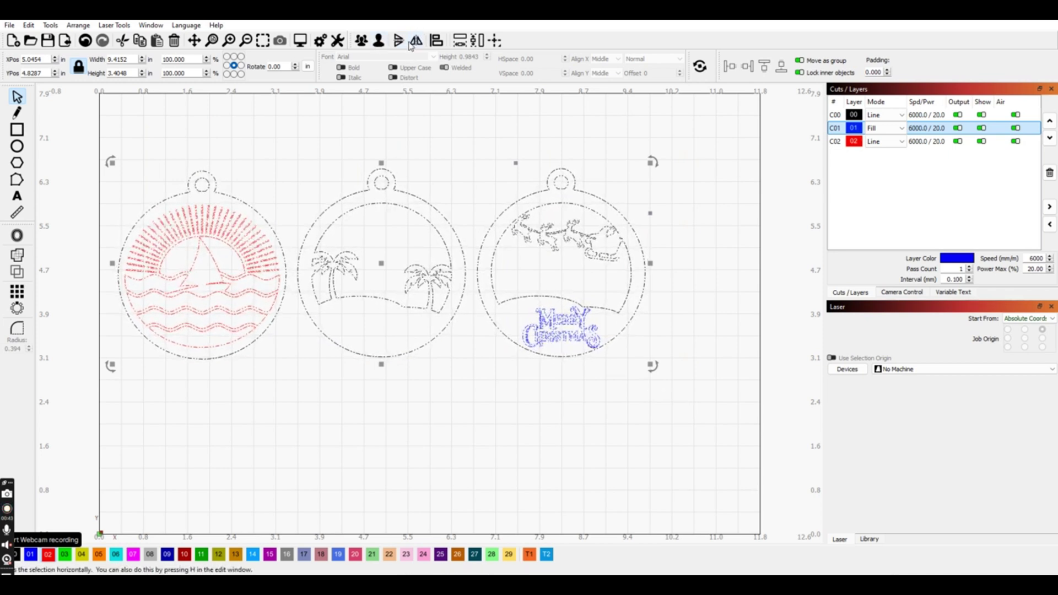
left_click(436, 40)
left_click(513, 302)
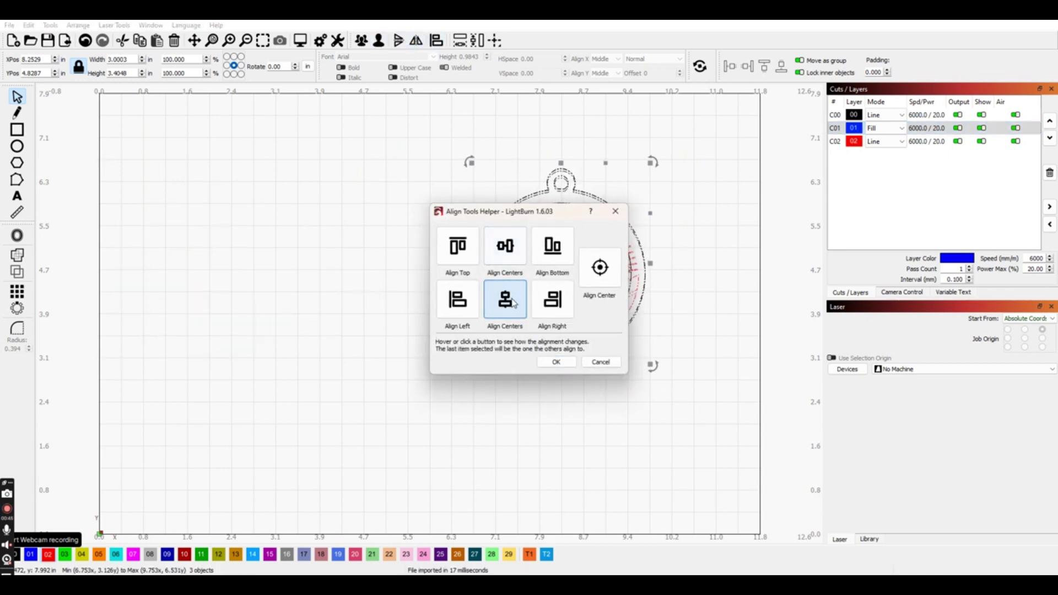
left_click(505, 246)
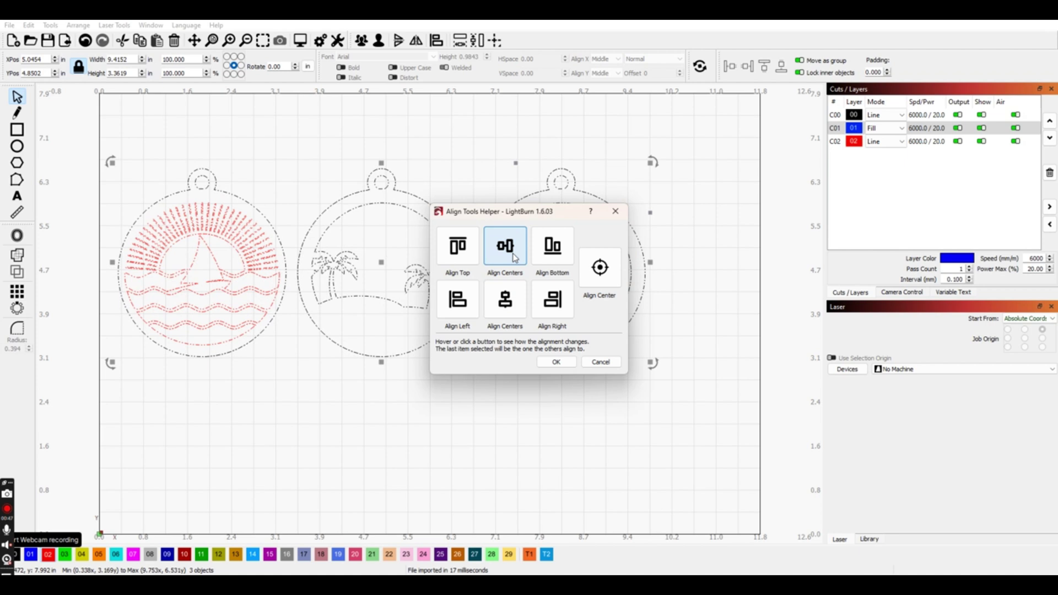
left_click(552, 365)
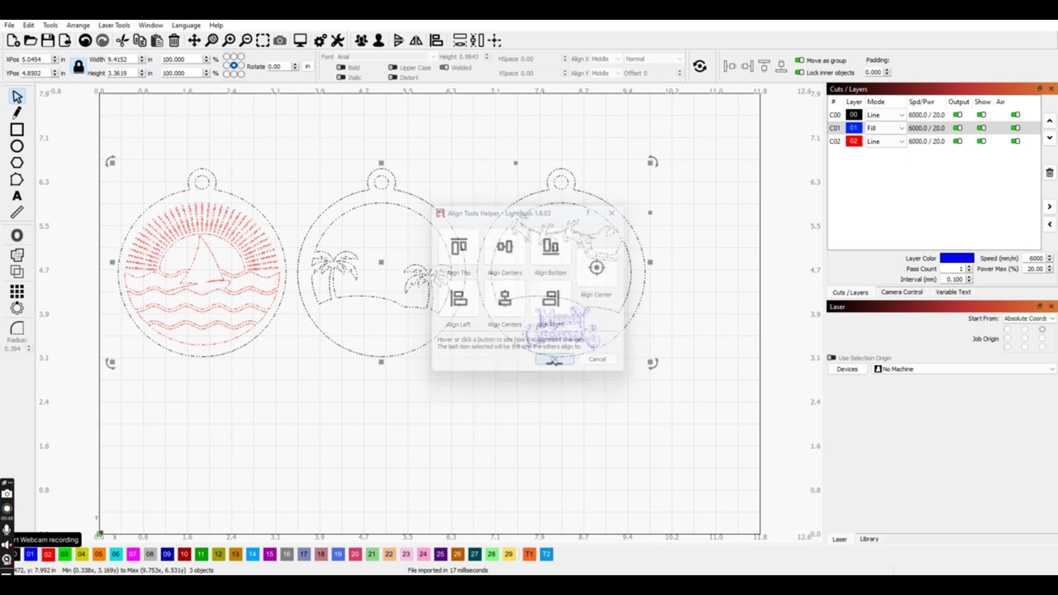
left_click(436, 40)
left_click(505, 302)
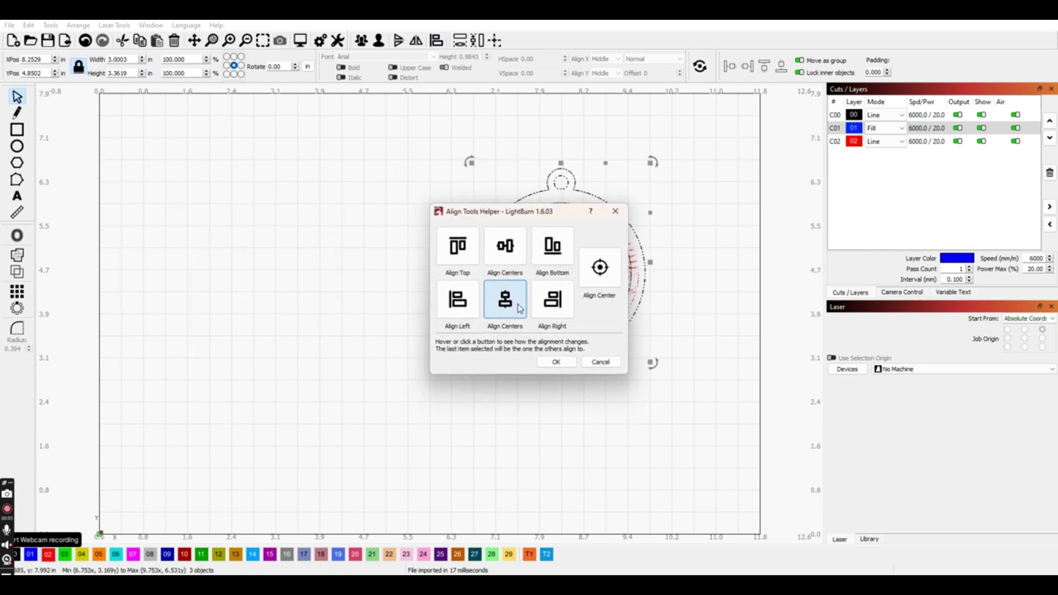
left_click(553, 364)
left_click(543, 372)
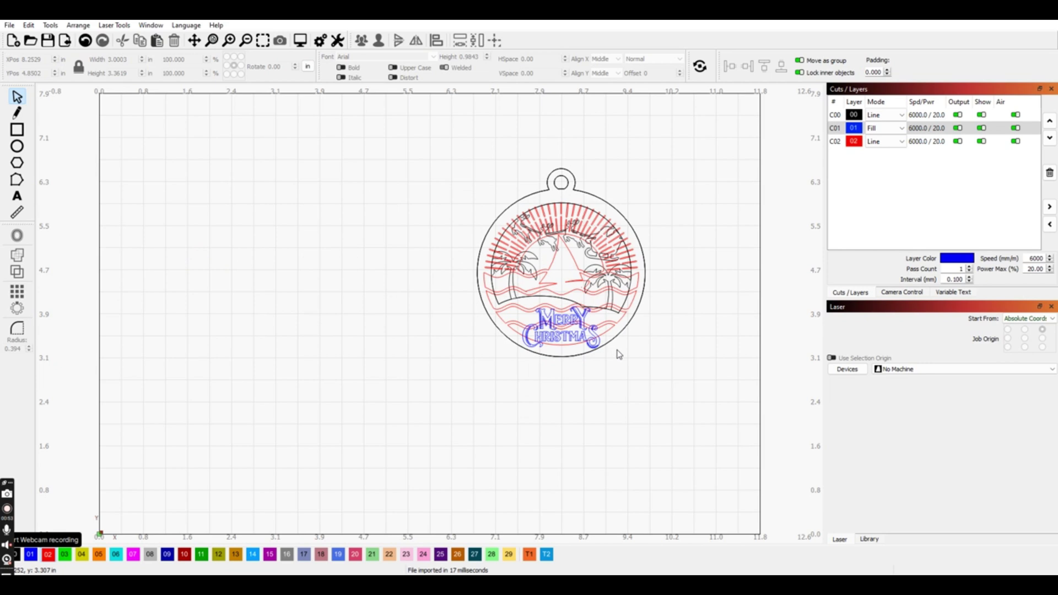
scroll(527, 271, "up", 3)
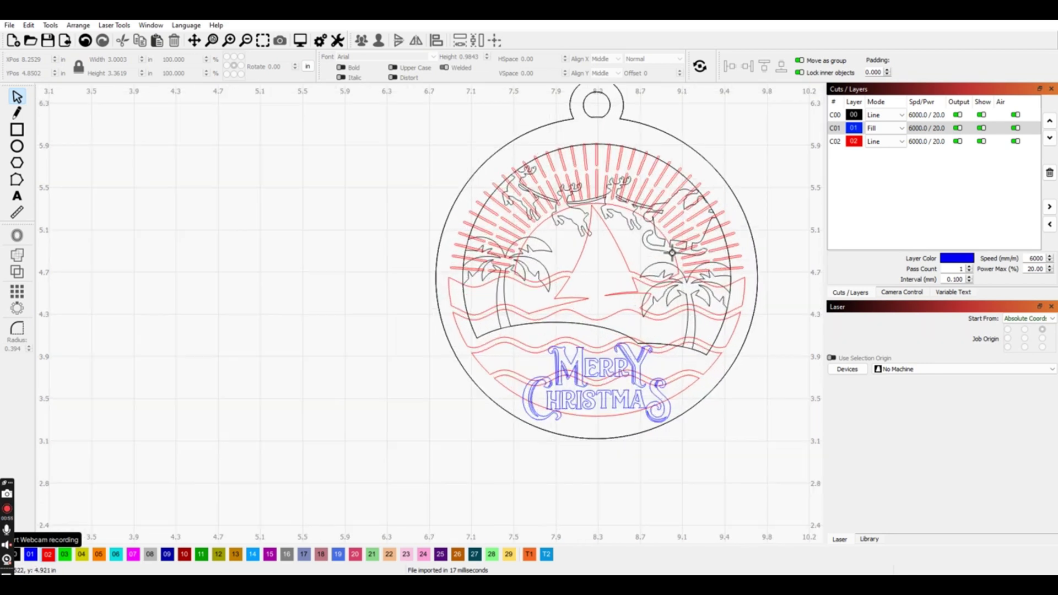
scroll(770, 251, "up", 1)
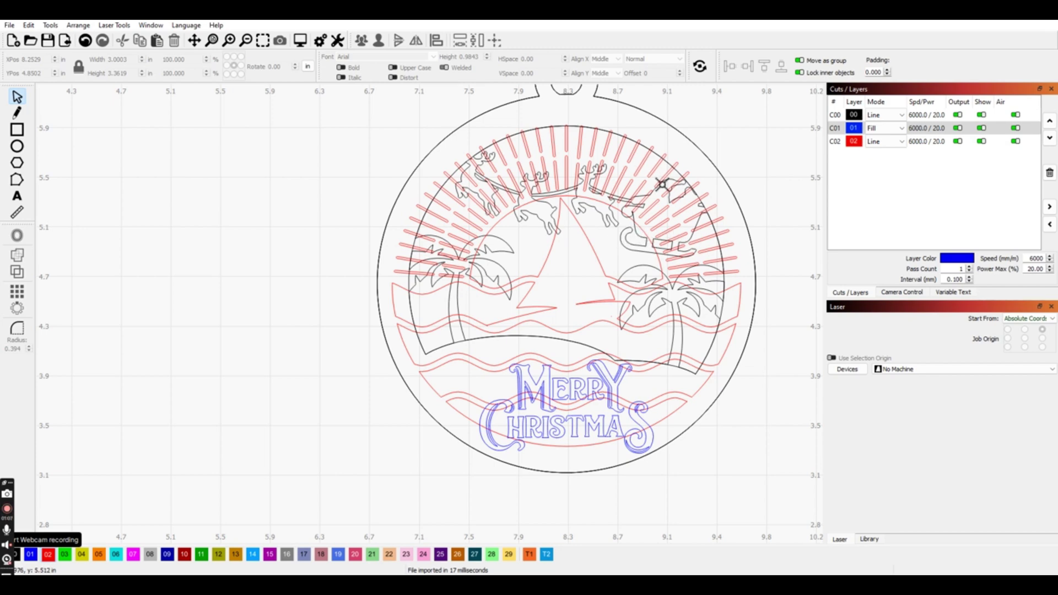
scroll(693, 199, "down", 4)
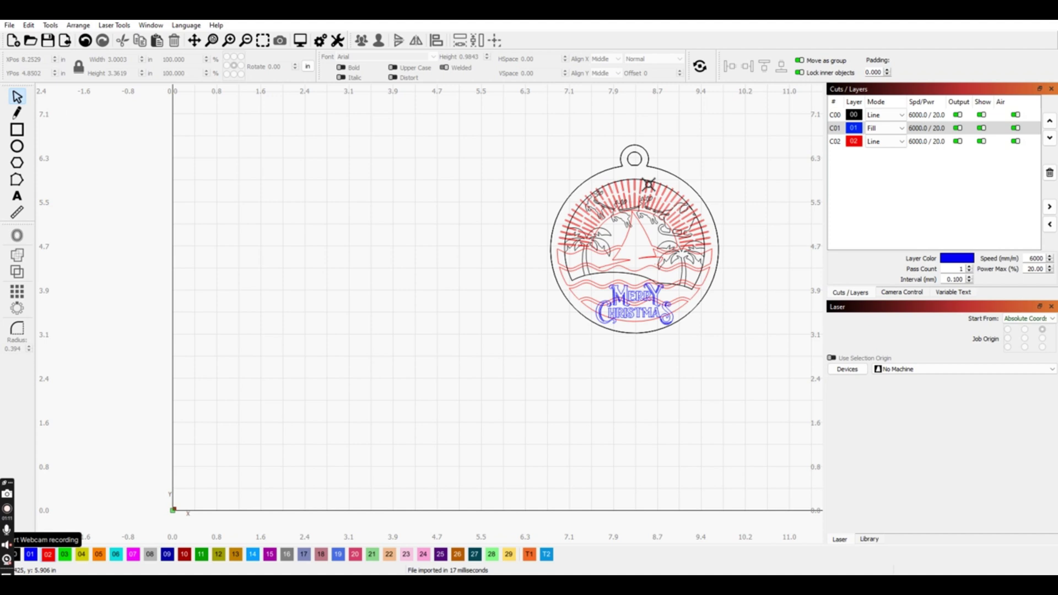
Pull the Santa ornament off the stack and move the sun-and-waves design to the left.
left_click_drag(663, 172, 486, 172)
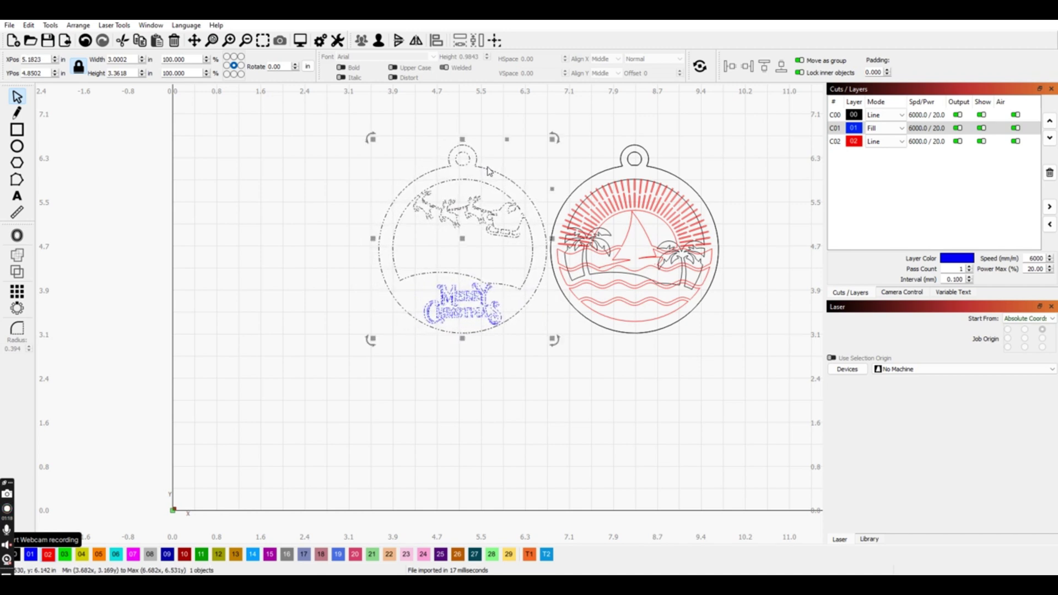
left_click(664, 172)
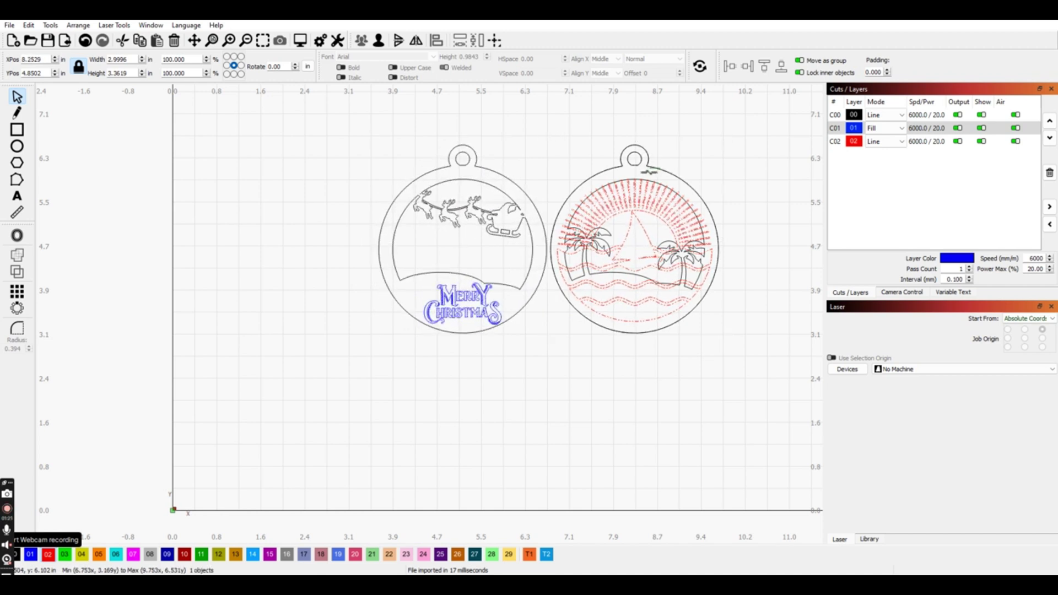
left_click(660, 177, "shift")
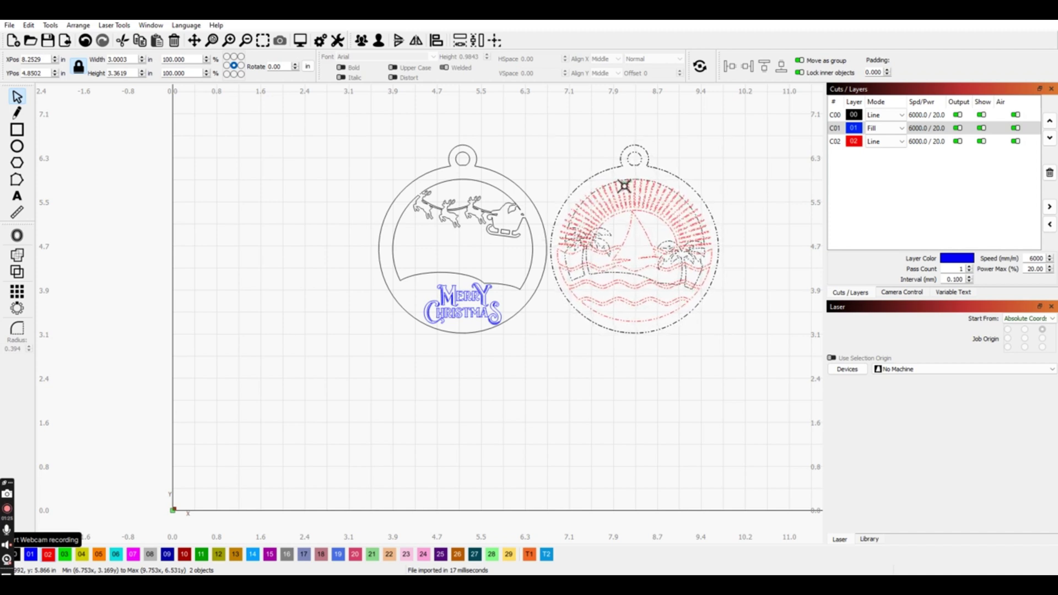
left_click(621, 169)
left_click(623, 175)
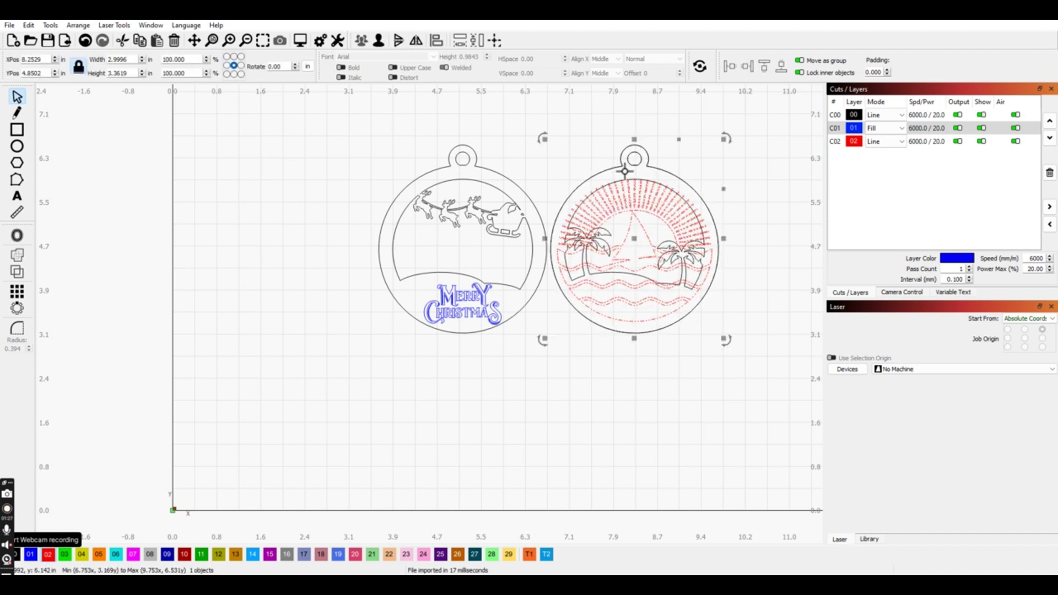
left_click_drag(629, 187, 288, 166)
left_click(716, 178)
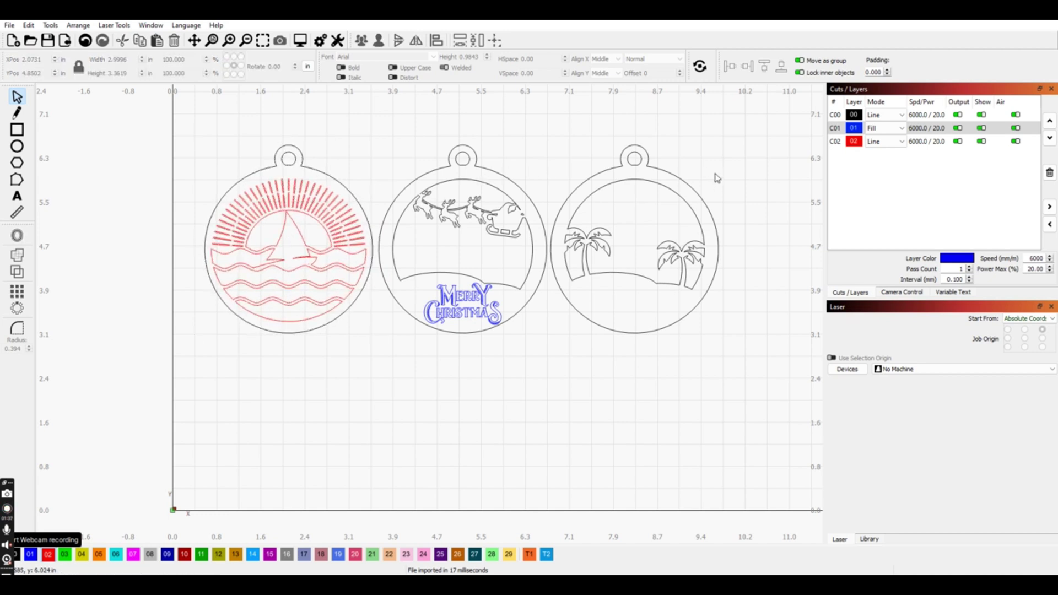
Place the palm tree ornament in the middle and the Christmas ornament to its right.
left_click(498, 191)
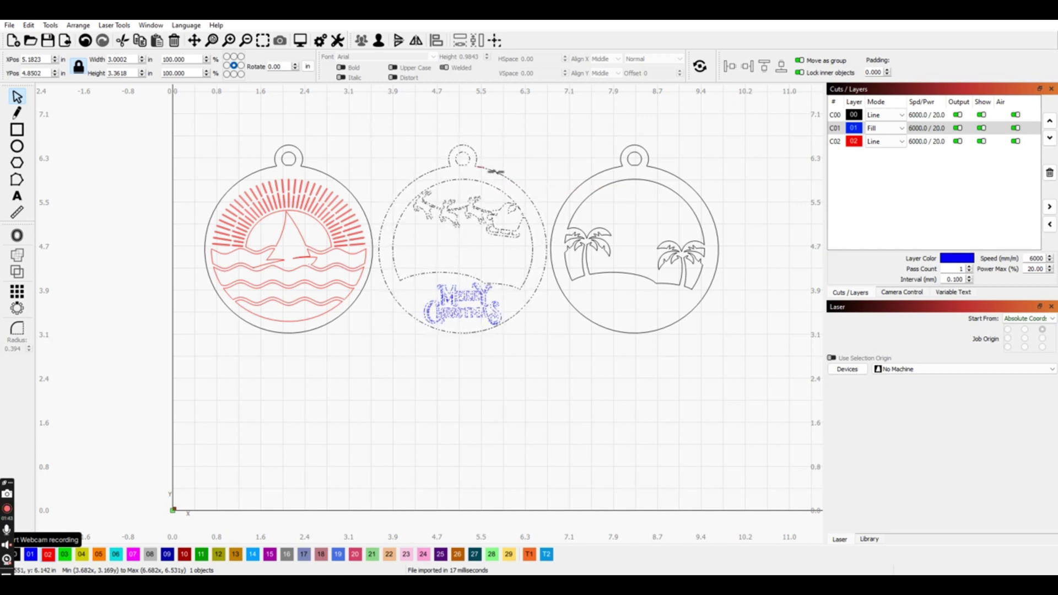
left_click_drag(485, 170, 745, 170)
left_click(626, 172)
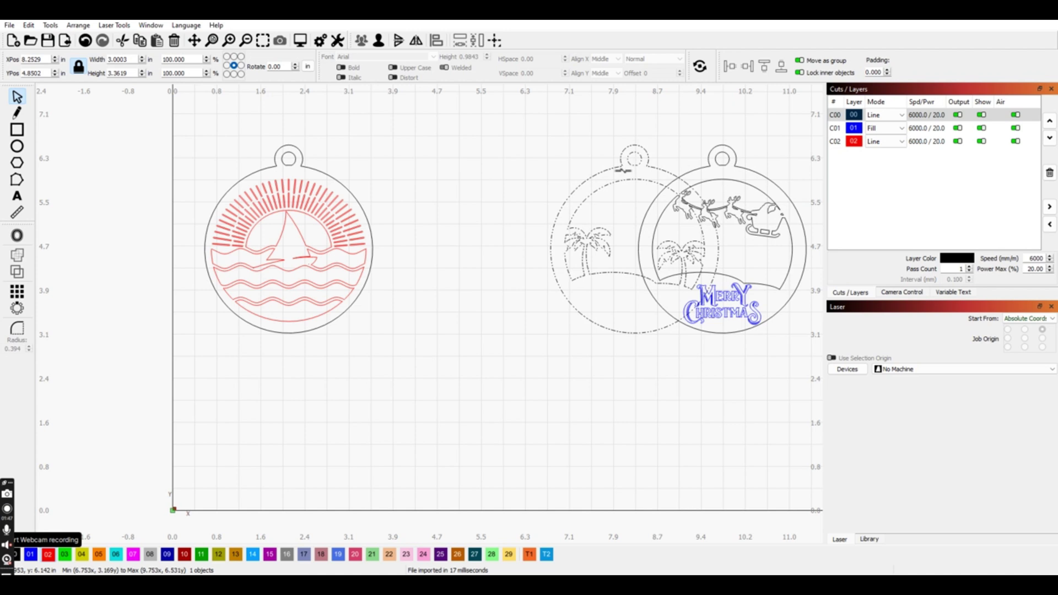
left_click_drag(604, 174, 428, 174)
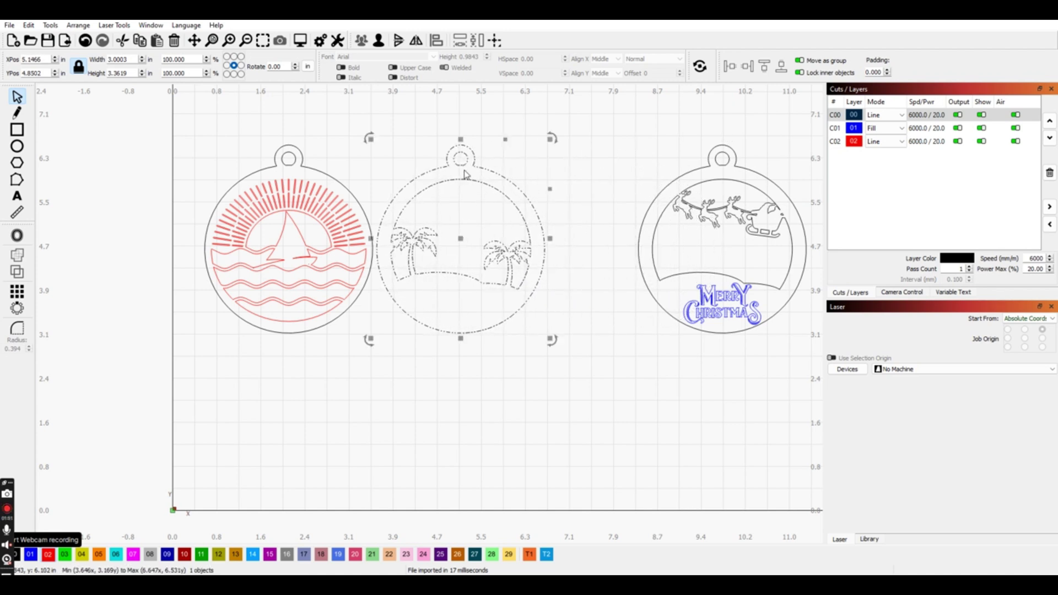
left_click(682, 180)
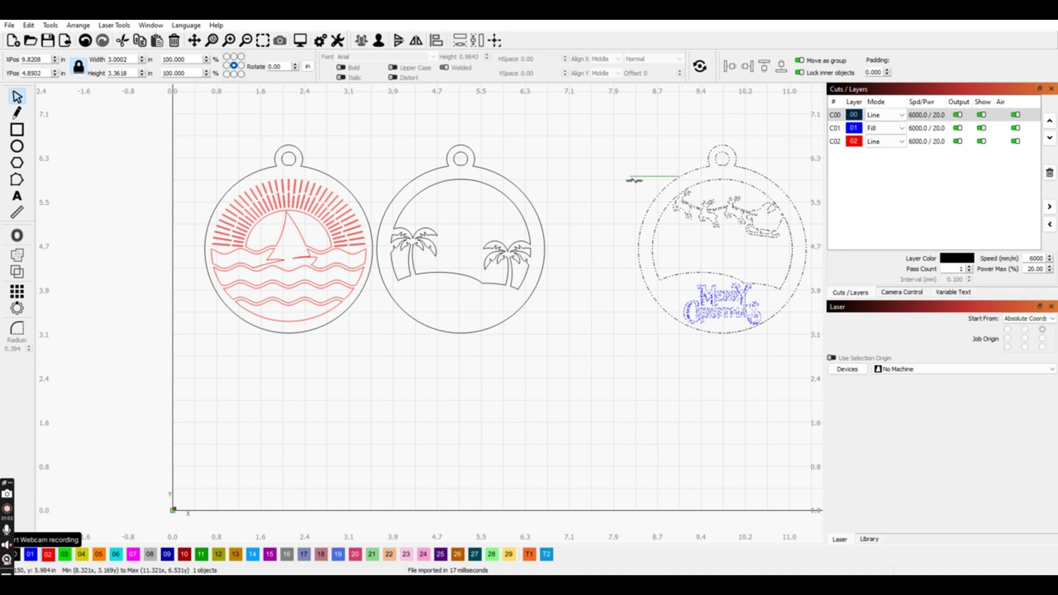
left_click_drag(689, 178, 599, 178)
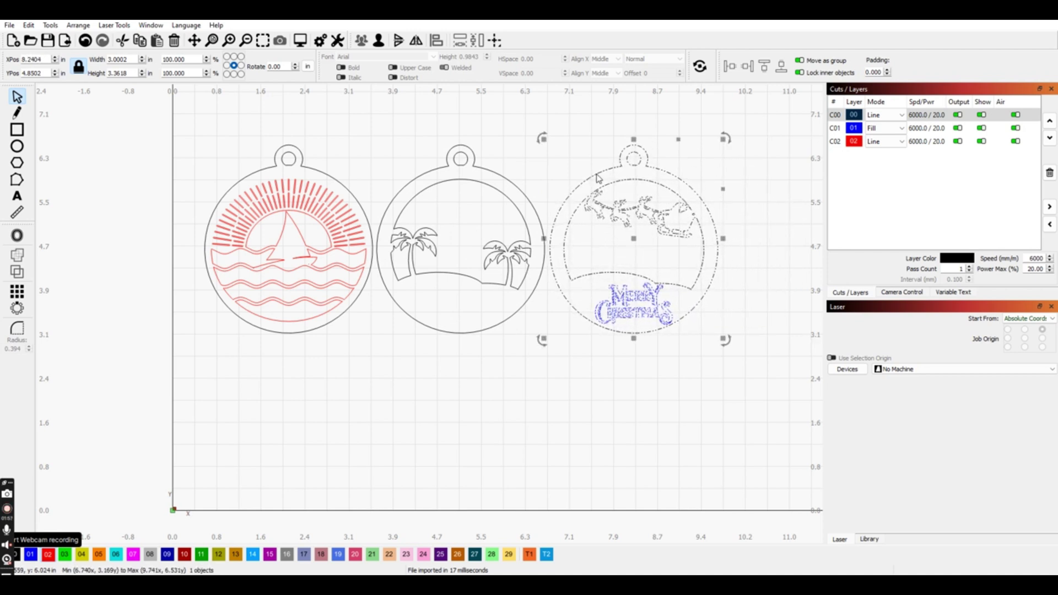
left_click(586, 382)
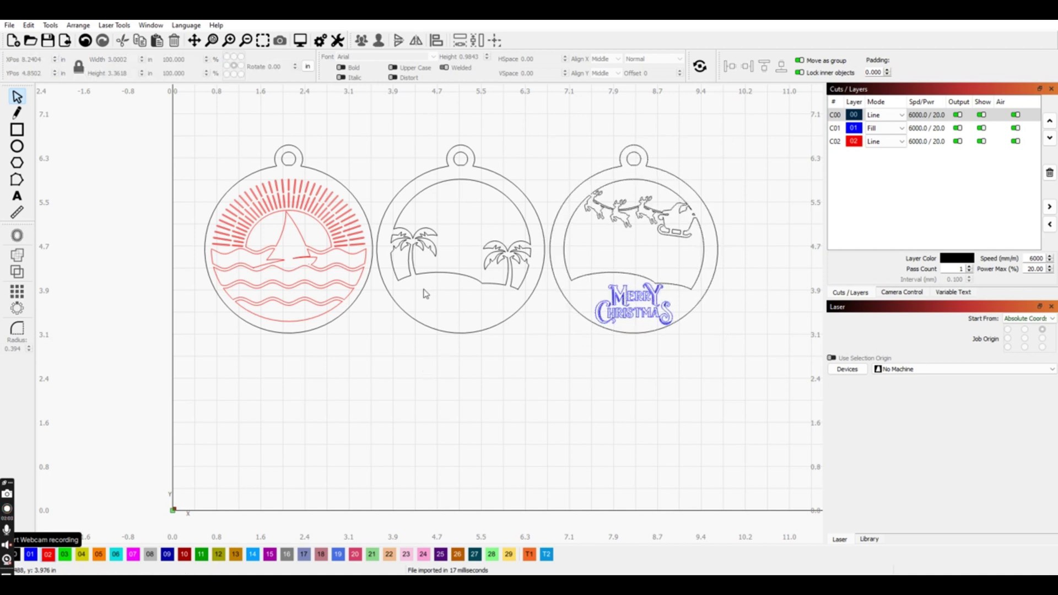
Drag layer 00 to the bottom of the layer list and layer 02 to the top.
left_click(858, 121)
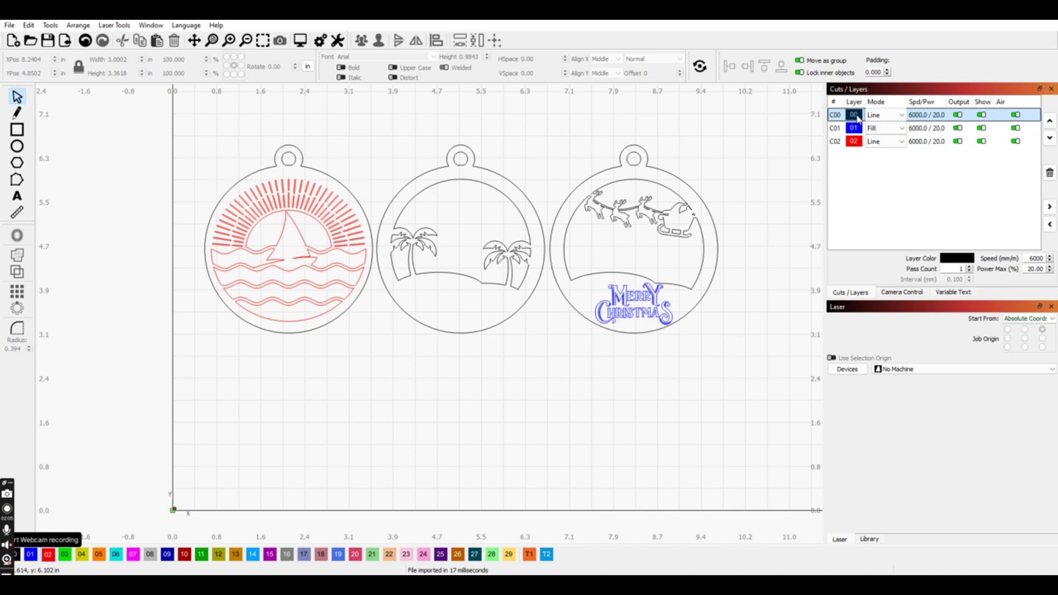
left_click_drag(858, 118, 861, 150)
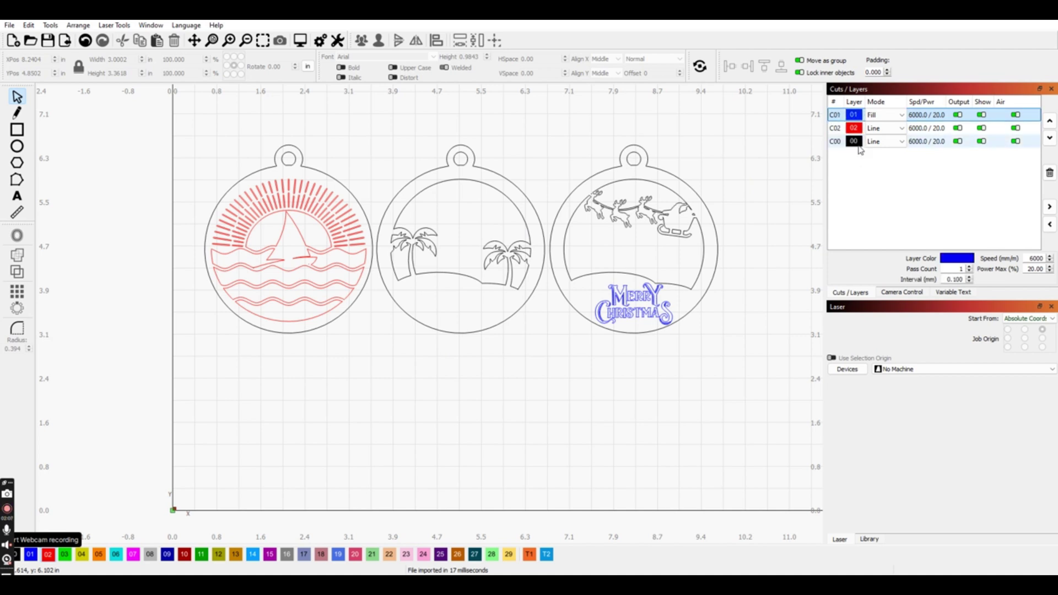
left_click(835, 128)
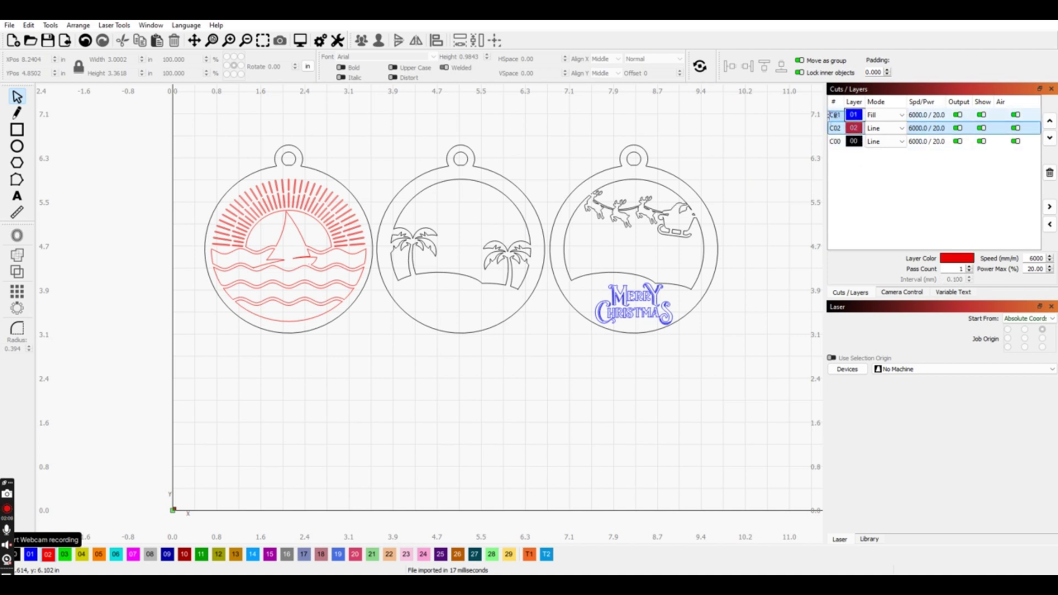
left_click_drag(854, 128, 856, 116)
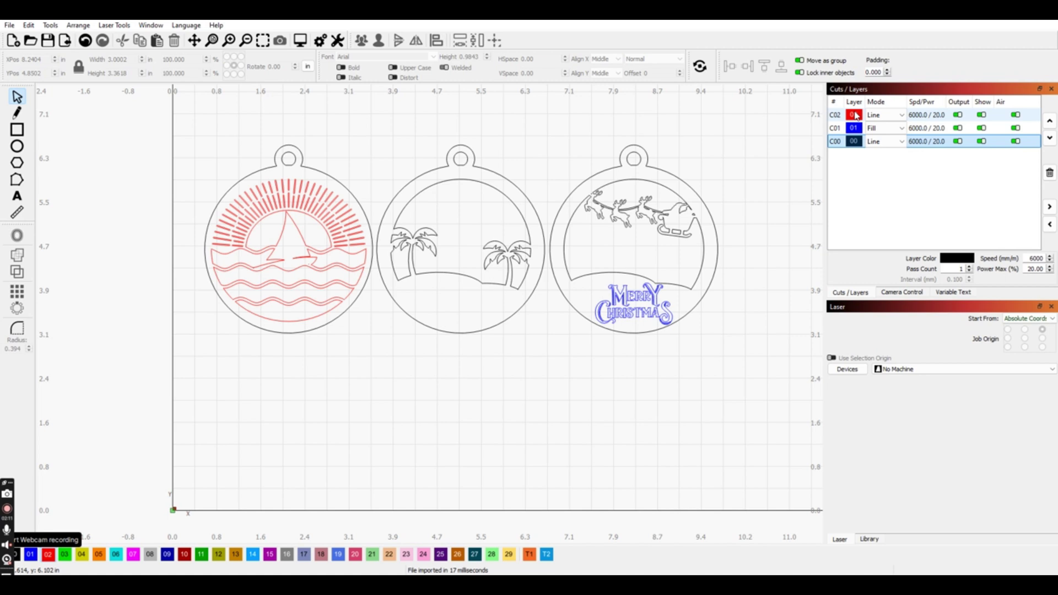